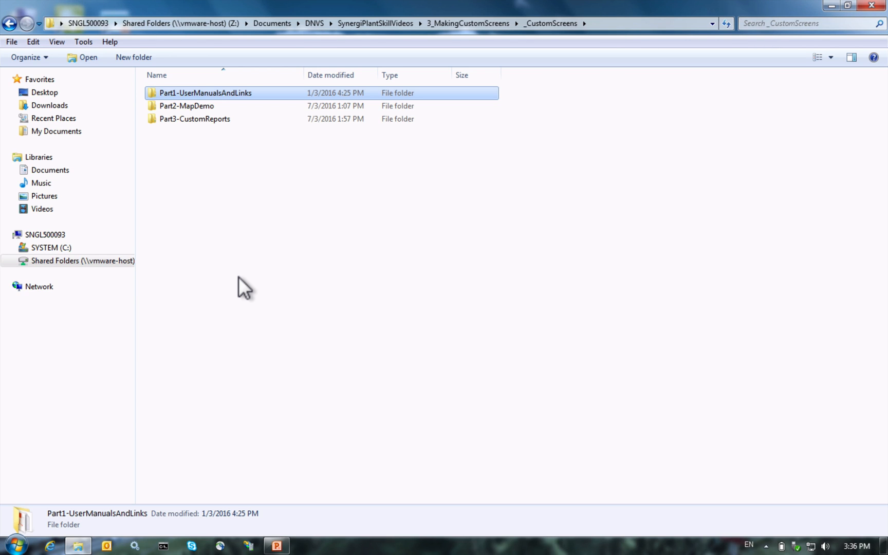
Step: Browse to C:\SynergiPlant\Apps\SynergiPlant in Windows Explorer
click(46, 248)
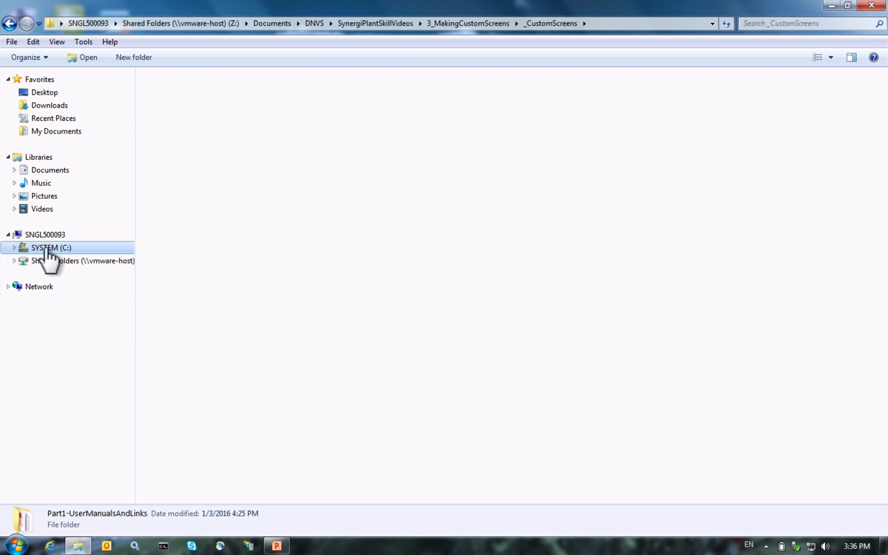
double_click(182, 262)
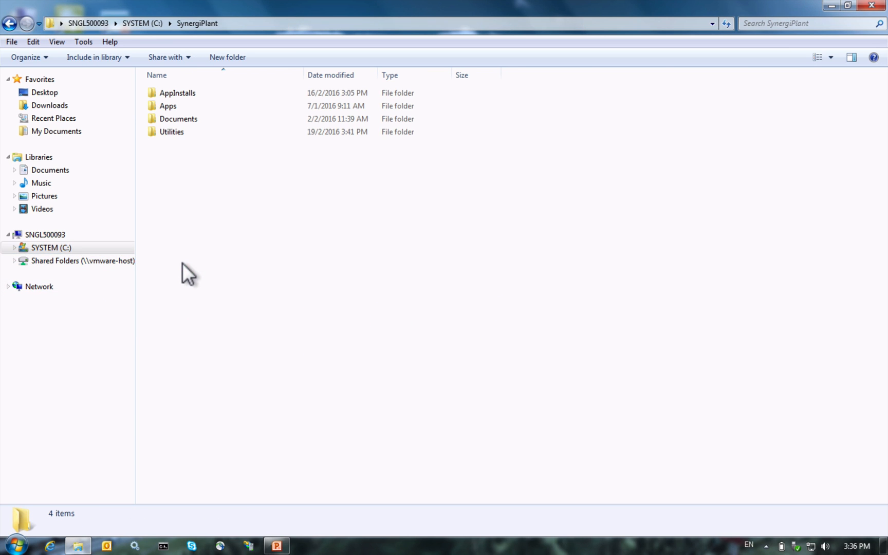
double_click(163, 107)
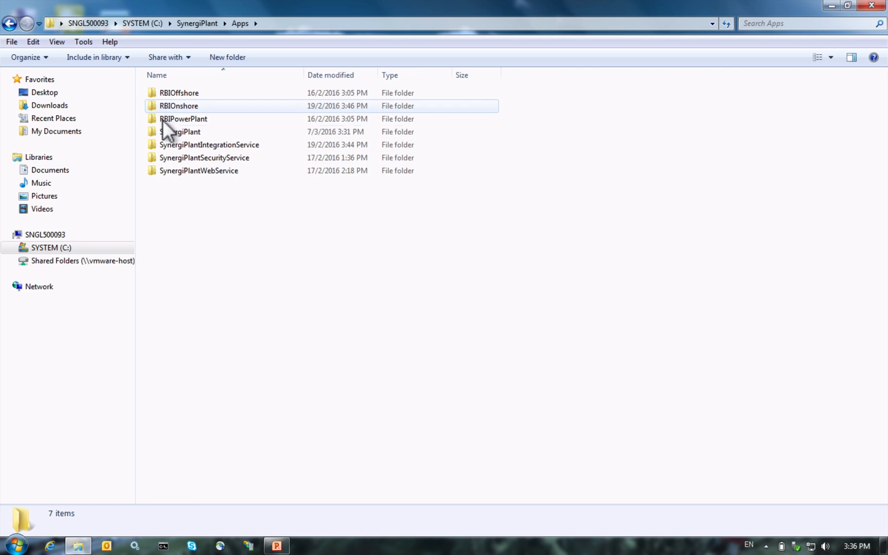
double_click(174, 132)
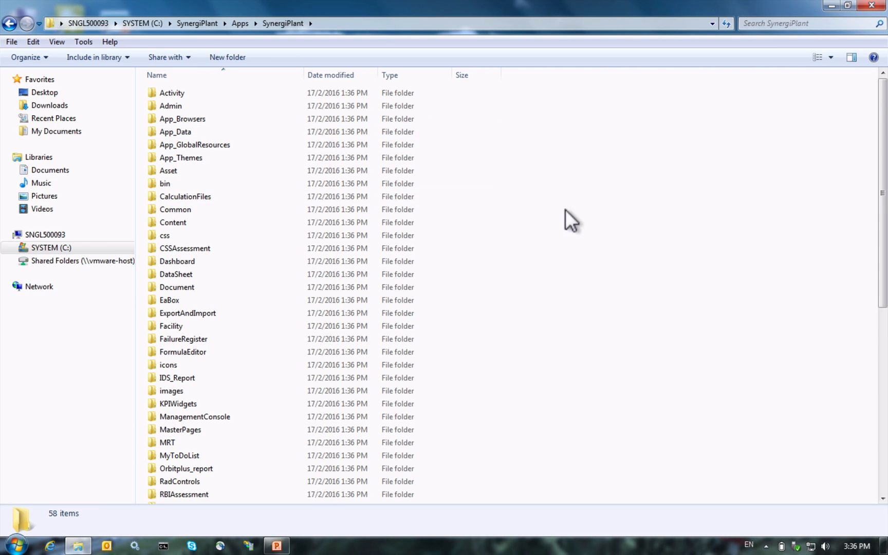
Step: Create a new folder named _CustomScreens in the SynergiPlant app folder
right_click(578, 216)
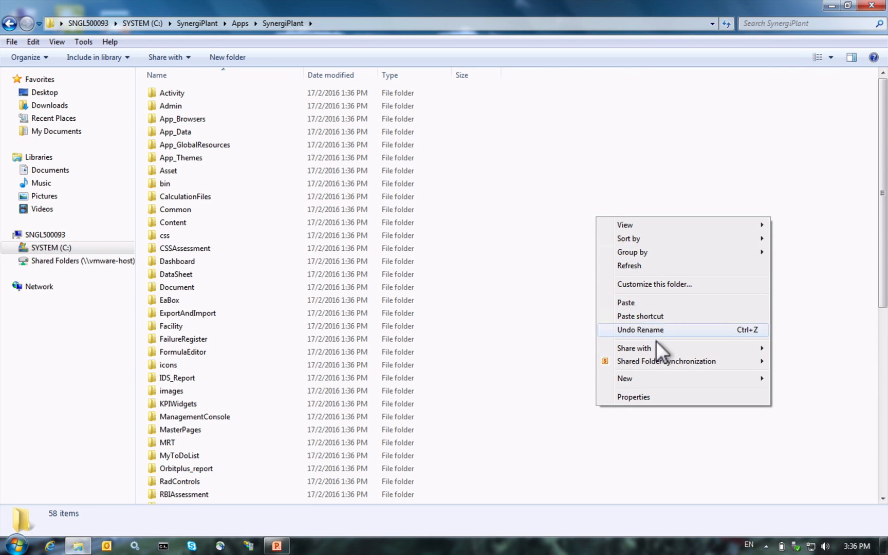
mouse_move(659, 352)
mouse_move(651, 377)
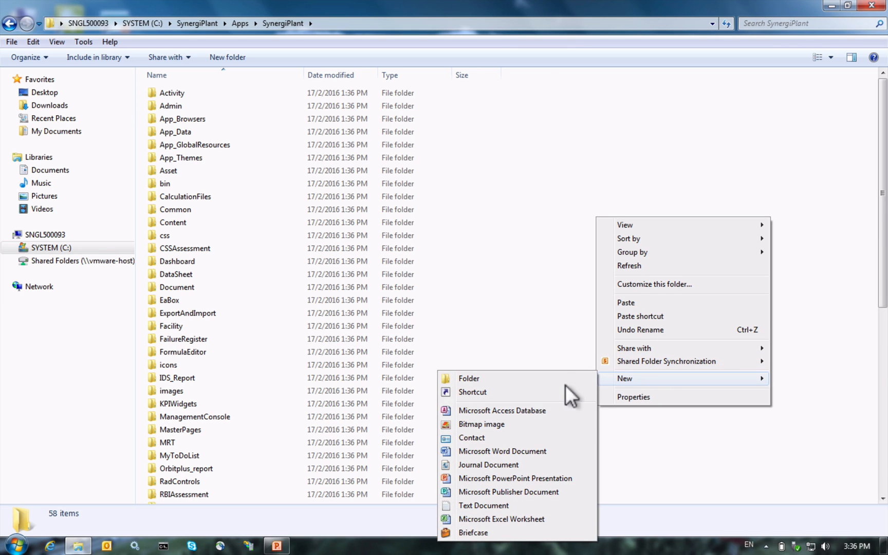
click(522, 377)
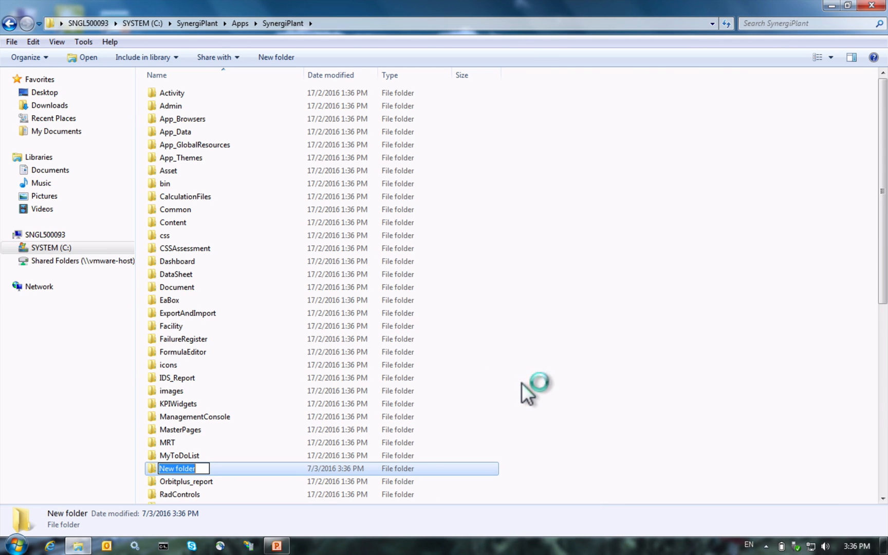
text(_b)
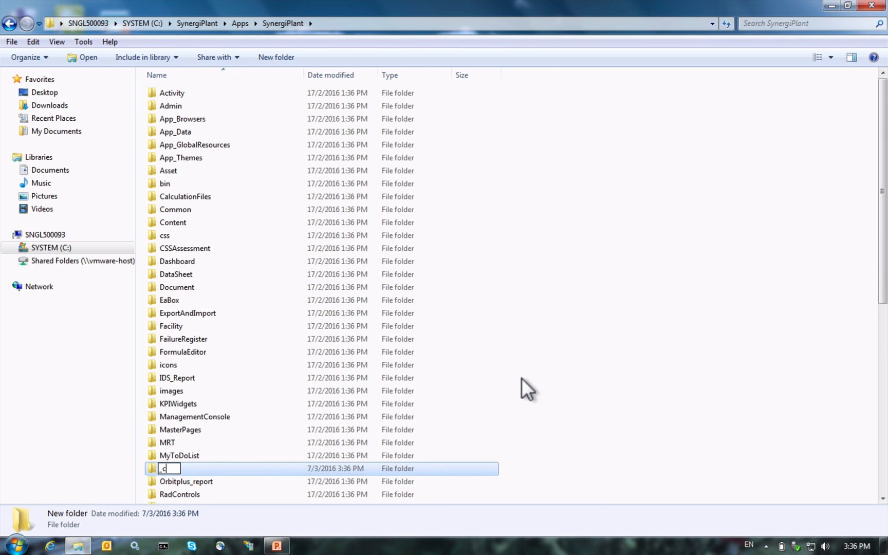
key(BackSpace)
text(CustomScreens)
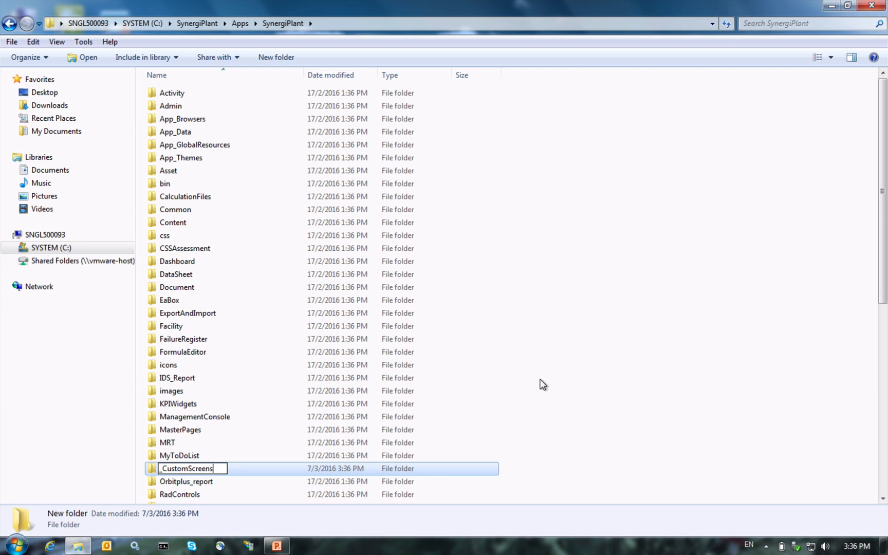
key(Return)
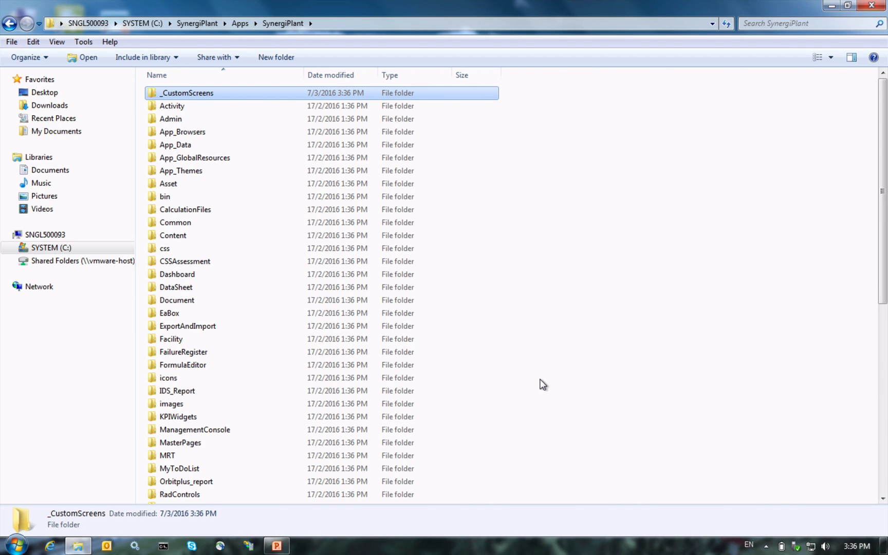
Step: Paste the Part1 manuals folder into _CustomScreens, rename it UserManualsAndLinks, and open it
key(Return)
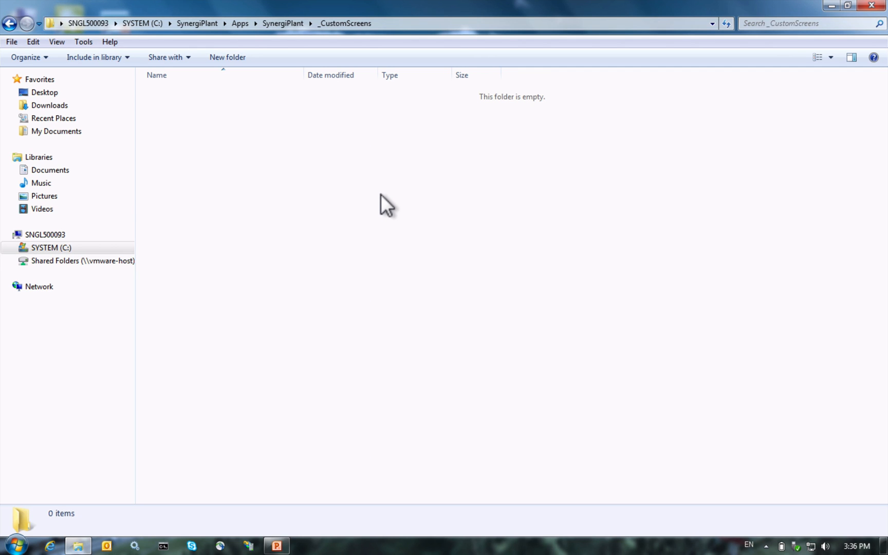
key(ctrl+v)
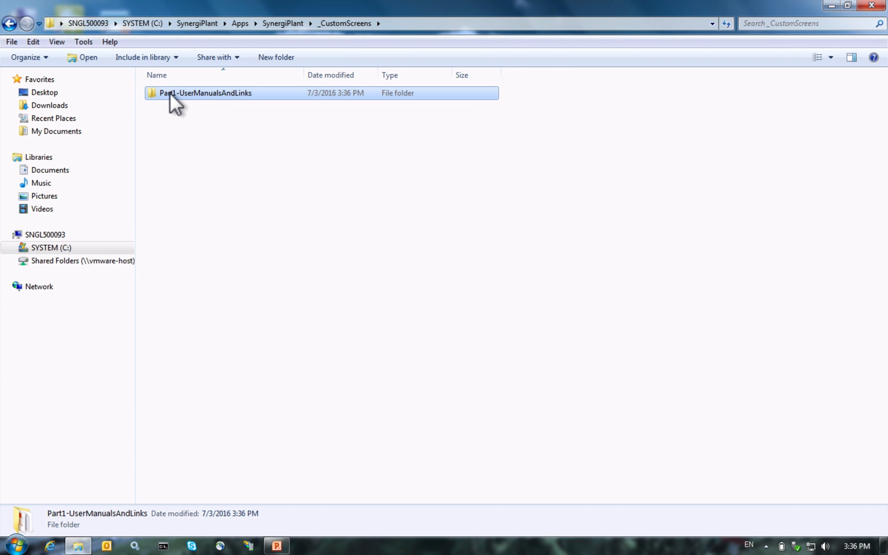
click(169, 93)
click(178, 93)
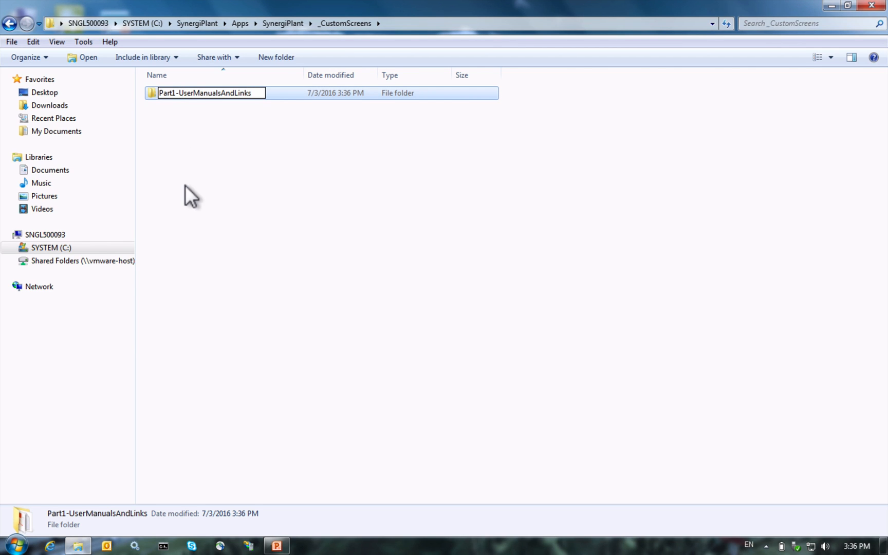
key(BackSpace)
key(BackSpace)
key(BackSpace)
key(BackSpace)
key(BackSpace)
key(BackSpace)
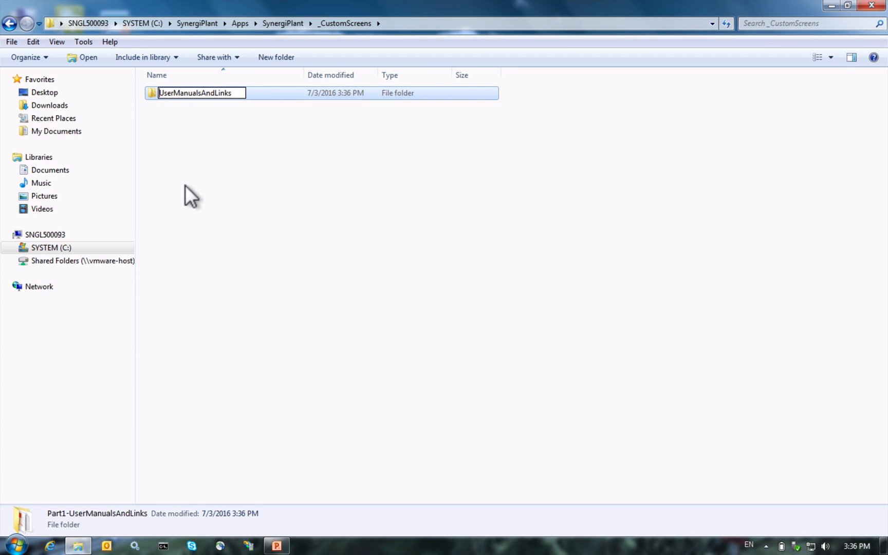
key(Return)
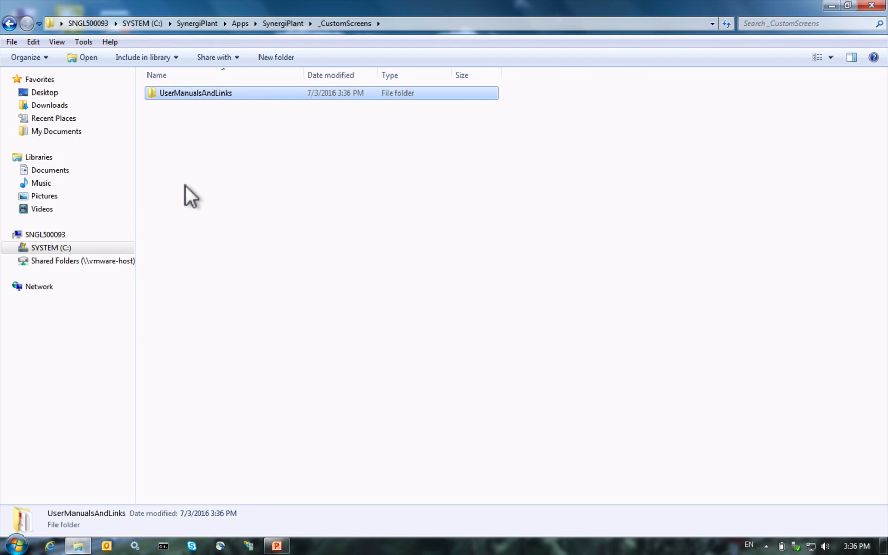
key(Return)
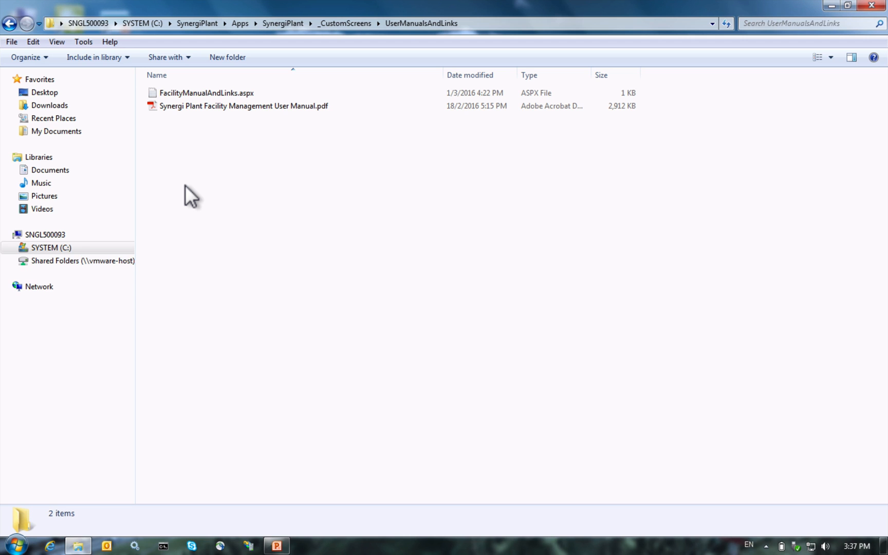
Step: Open FacilityManualAndLinks.aspx in a maximized Notepad and highlight the page title
double_click(208, 92)
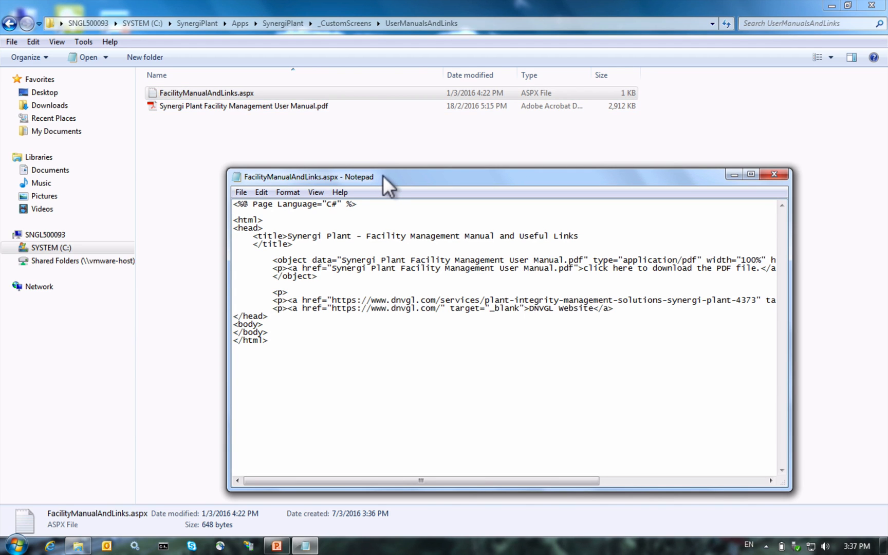
double_click(384, 176)
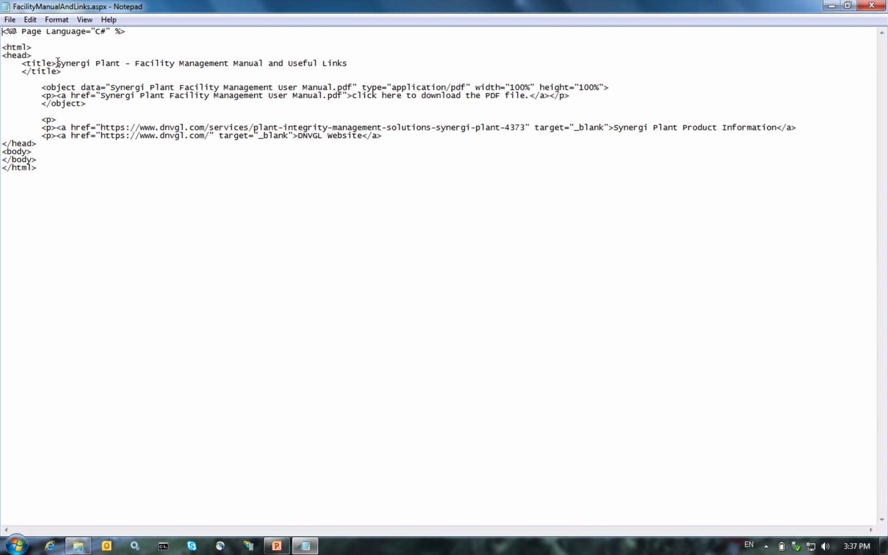
drag(56, 63, 359, 65)
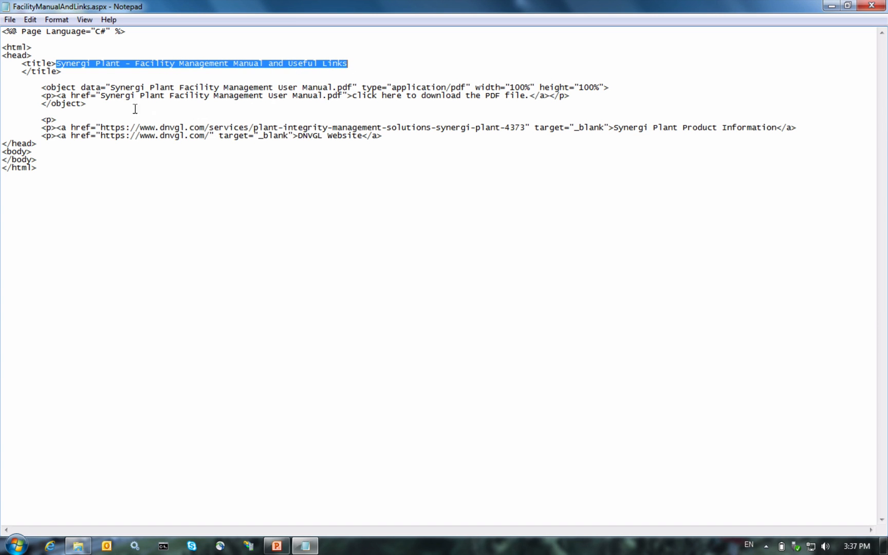
Step: Inspect the embedded PDF object line and its user manual file name
click(6, 88)
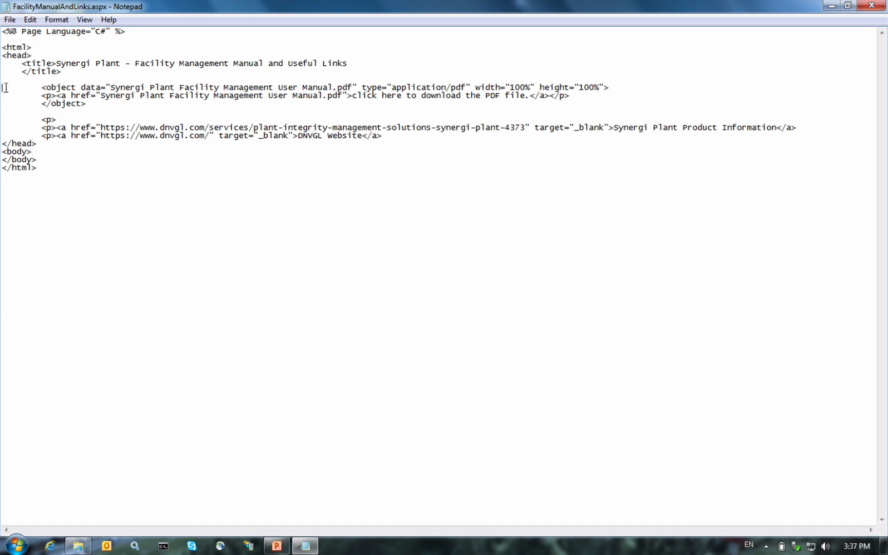
key(shift+Down)
key(shift+Down)
key(shift+Down)
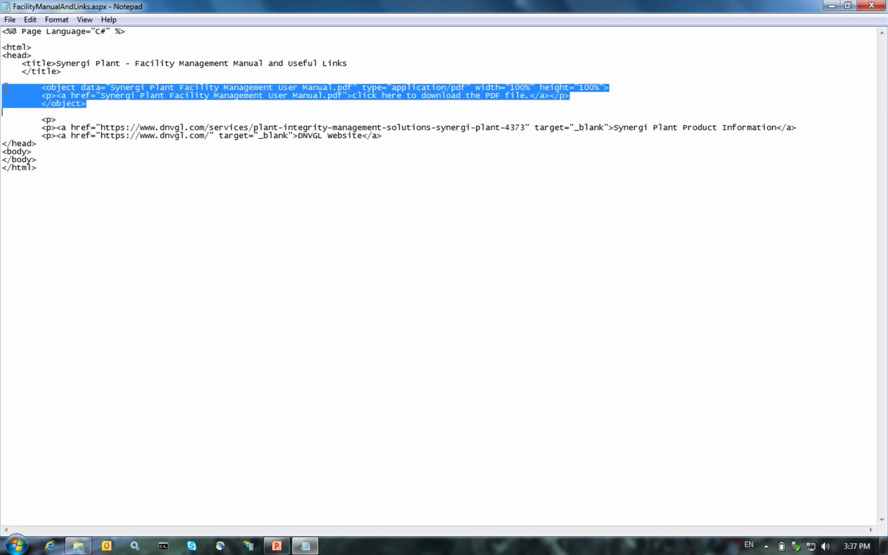
click(353, 86)
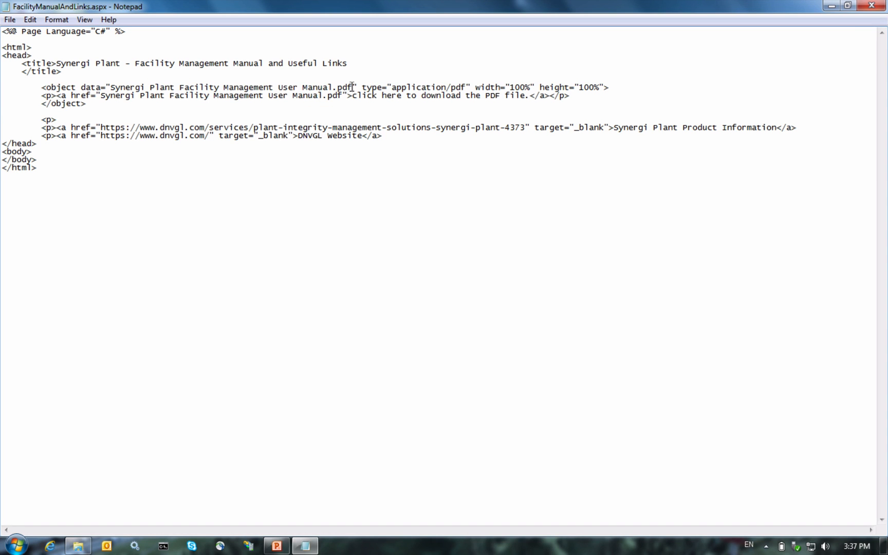
key(shift+Left)
key(shift+Left)
key(shift+Left)
key(shift+Left)
key(shift+Left)
key(shift+Left)
key(shift+Left)
key(shift+Left)
key(shift+Left)
key(shift+Left)
key(shift+Left)
key(shift+Left)
key(shift+Left)
key(shift+Left)
key(shift+Left)
key(shift+Left)
key(shift+Left)
key(shift+Left)
key(shift+Left)
key(shift+Left)
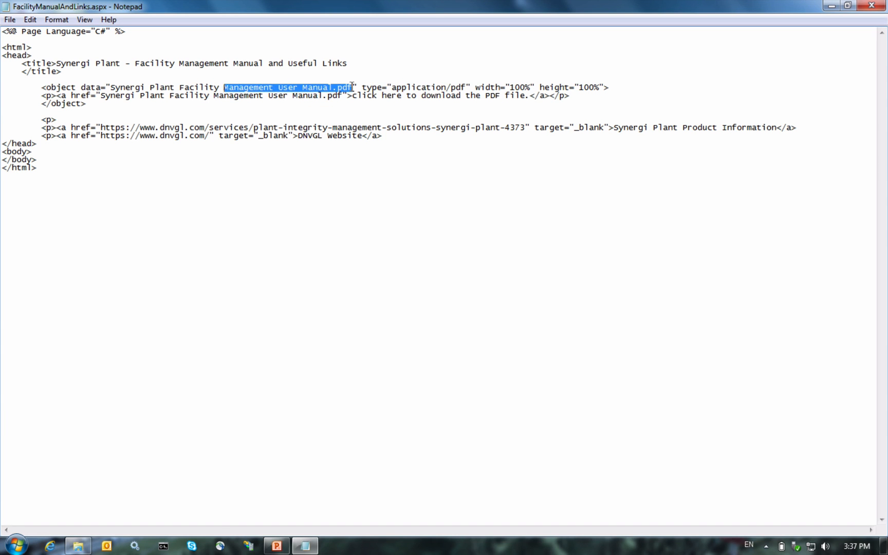
click(352, 86)
key(shift+Left)
key(shift+Left)
key(shift+Left)
key(shift+Left)
key(shift+Left)
key(shift+Left)
key(shift+Left)
key(shift+Left)
key(shift+Left)
key(shift+Left)
key(shift+Left)
key(shift+Left)
key(shift+Left)
key(shift+Left)
key(shift+Left)
key(shift+Left)
key(shift+Left)
key(shift+Left)
key(shift+Left)
key(shift+Left)
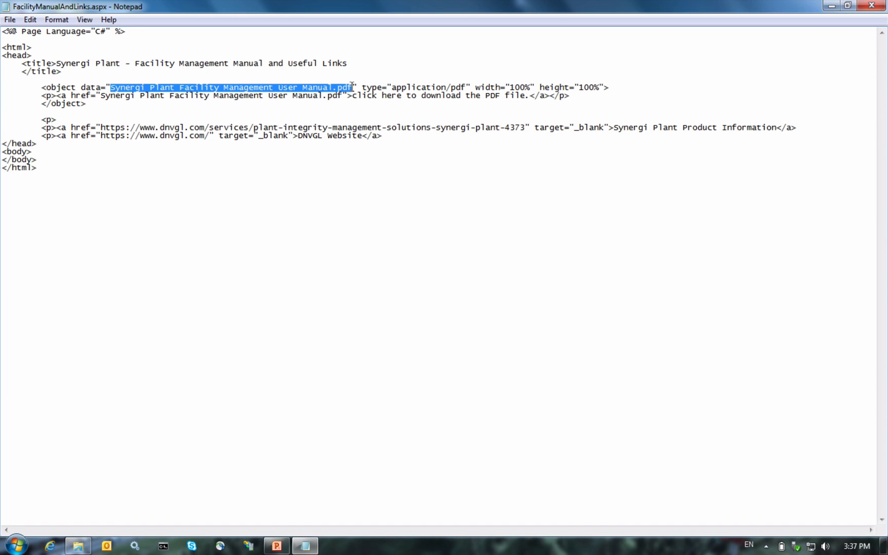
key(Left)
key(Right)
key(Right)
key(Right)
key(Right)
key(Right)
key(Right)
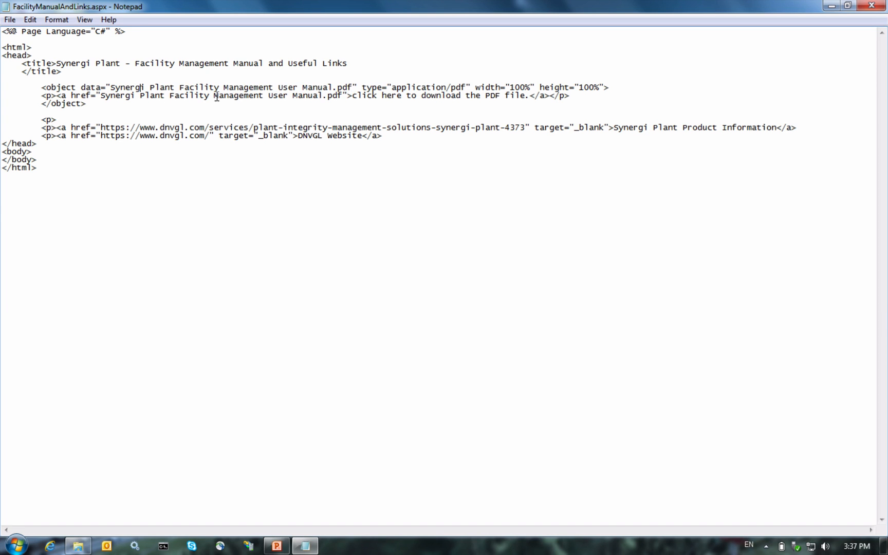
Step: Review the PDF download link and the two DNVGL website links, then close Notepad
click(57, 96)
key(shift+Right)
key(shift+Right)
key(shift+Right)
key(shift+Right)
key(shift+Right)
key(shift+Right)
key(shift+Right)
key(shift+Right)
key(shift+Right)
key(shift+Right)
key(shift+Right)
key(shift+Right)
key(shift+Right)
key(shift+Right)
key(shift+Right)
key(shift+Right)
key(shift+Right)
key(shift+Right)
key(shift+Right)
key(shift+Right)
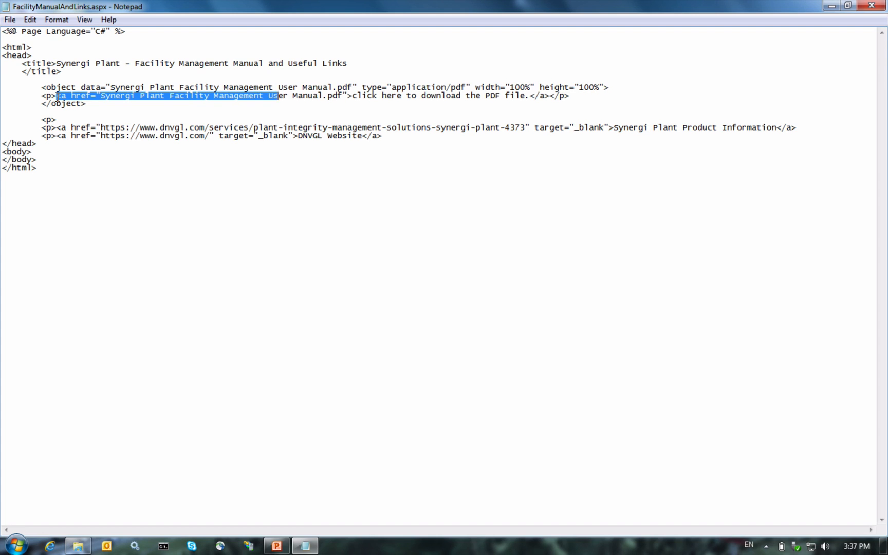
key(shift+Right)
key(shift+Right)
key(shift+Right)
key(shift+Right)
key(shift+Right)
key(shift+Right)
key(shift+Right)
key(shift+Right)
key(shift+Right)
key(shift+Right)
key(shift+Right)
key(shift+Right)
key(shift+Right)
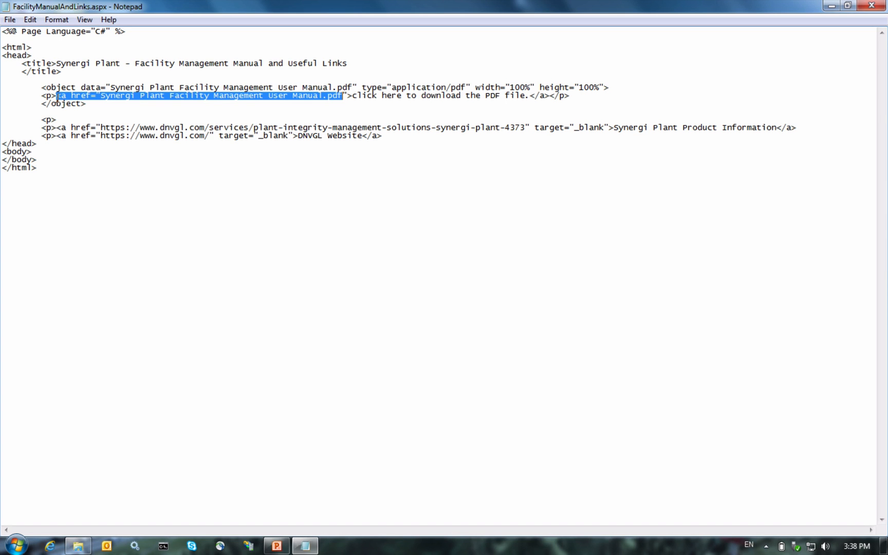
click(64, 132)
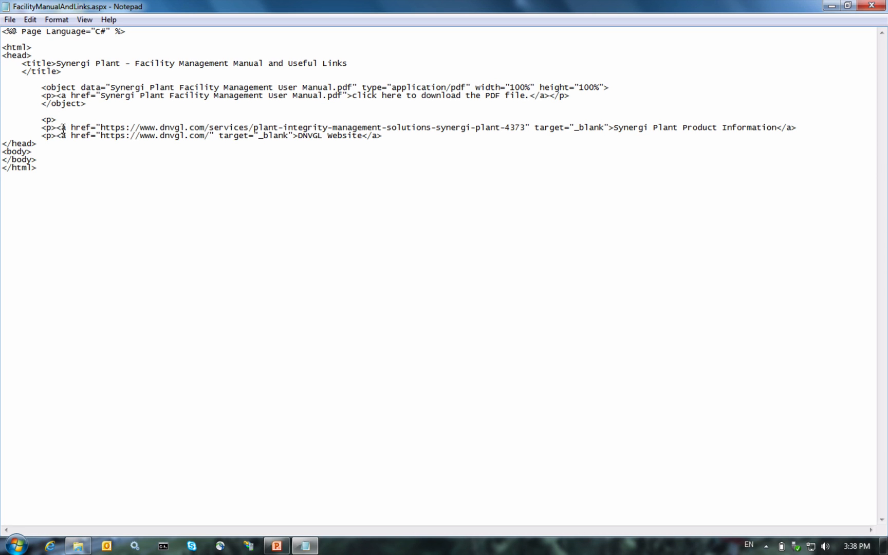
click(59, 129)
drag(103, 129, 525, 130)
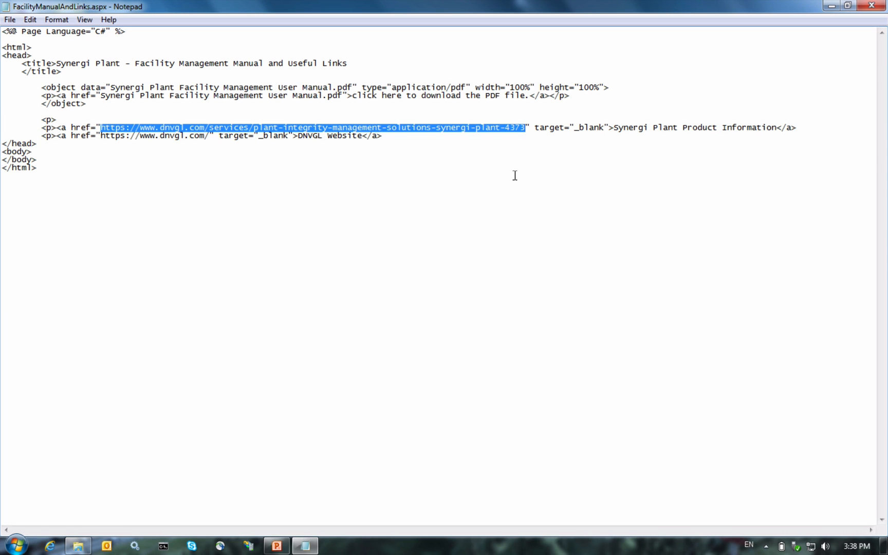
click(110, 137)
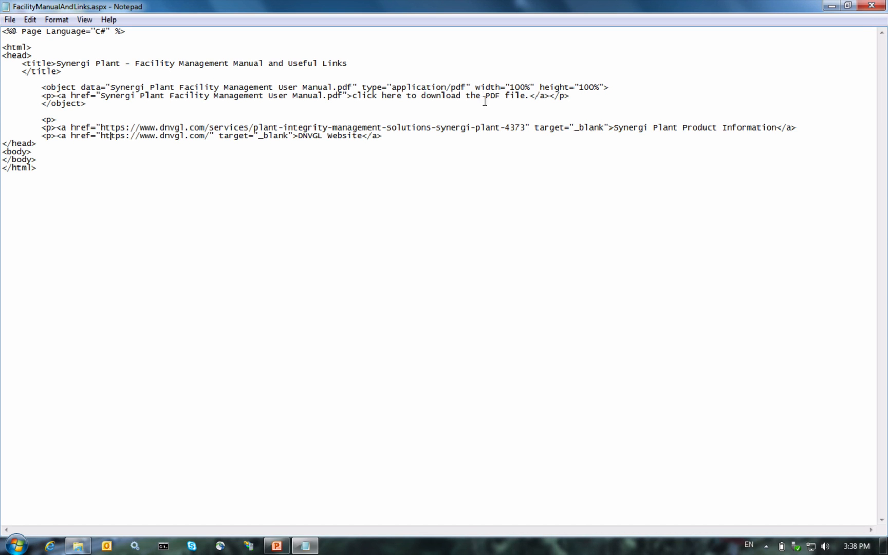
click(871, 6)
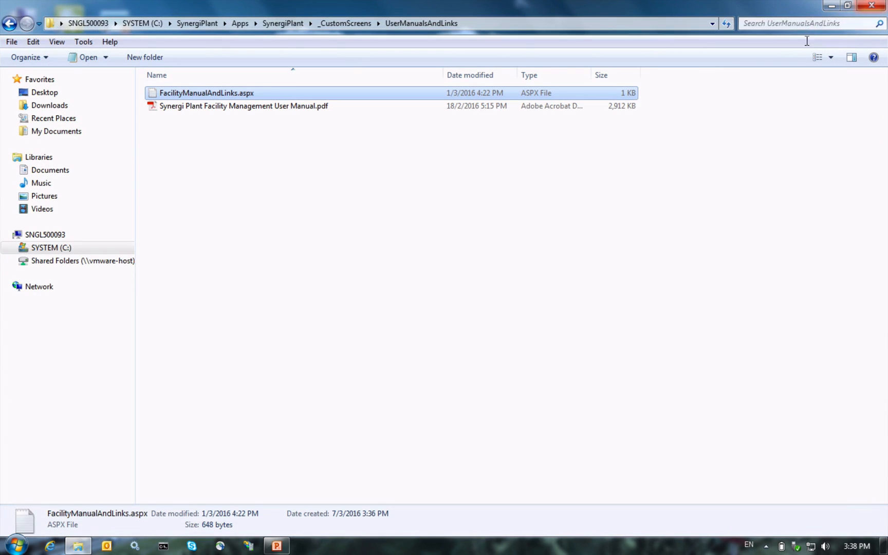
Step: Leave the UserManualsAndLinks folder and launch Synergi Plant Local from the desktop
click(268, 105)
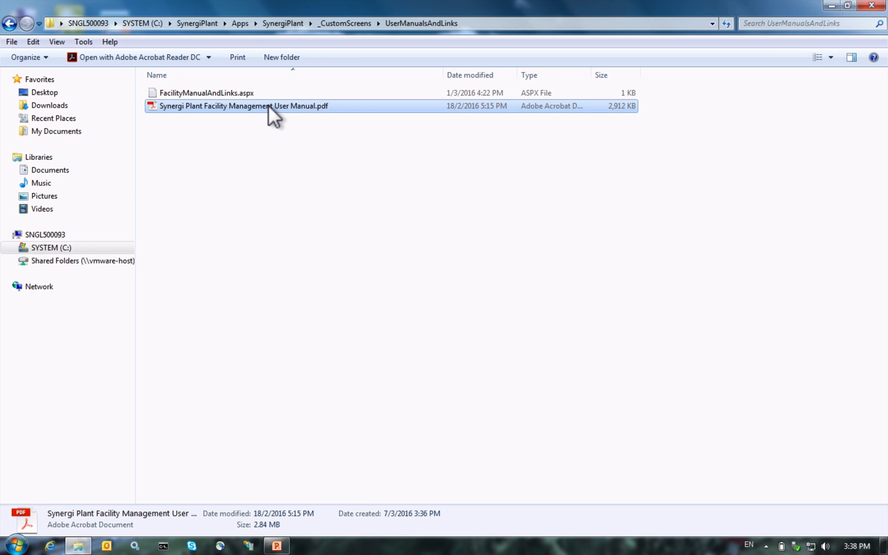
click(250, 91)
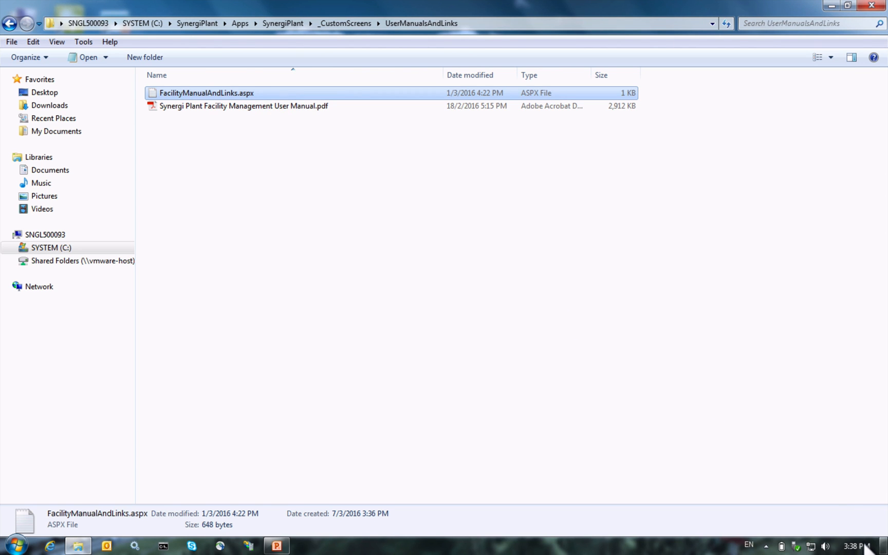
click(884, 546)
double_click(52, 164)
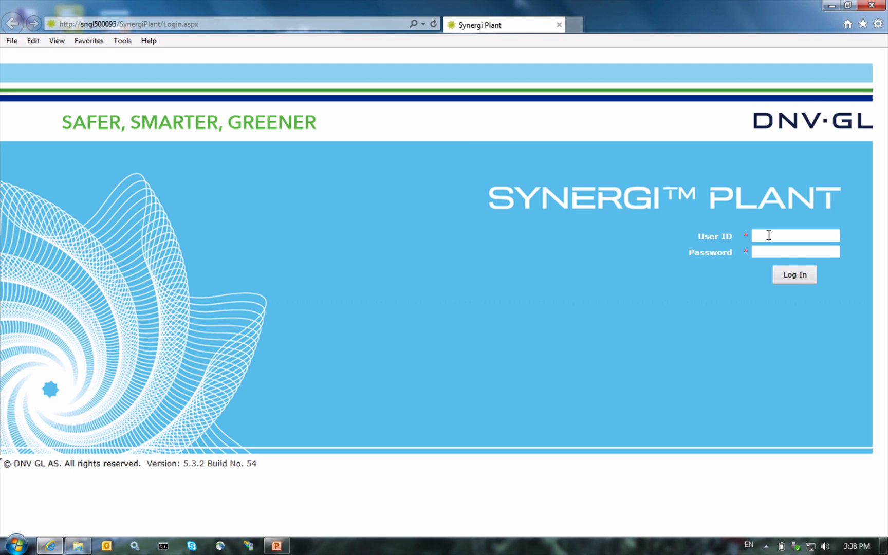
Step: Log in to Synergi Plant with the manager user ID and its password
click(769, 235)
text(MGR)
key(Tab)
text(manager123)
click(778, 274)
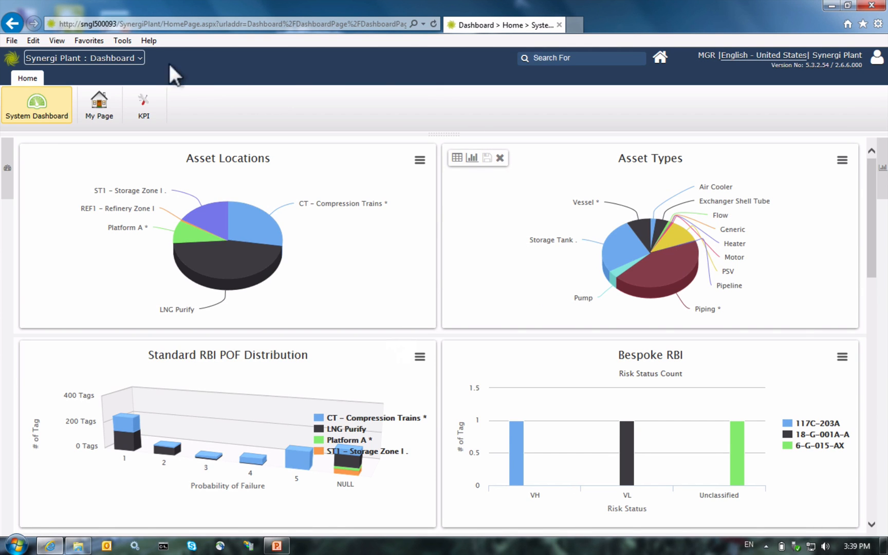
Step: Switch to the Administration module and show the Screens list
click(114, 58)
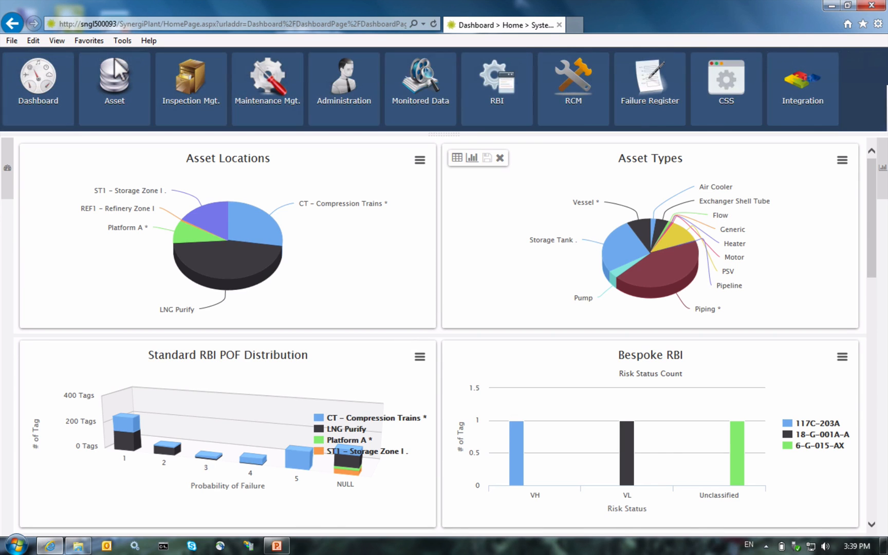
click(329, 100)
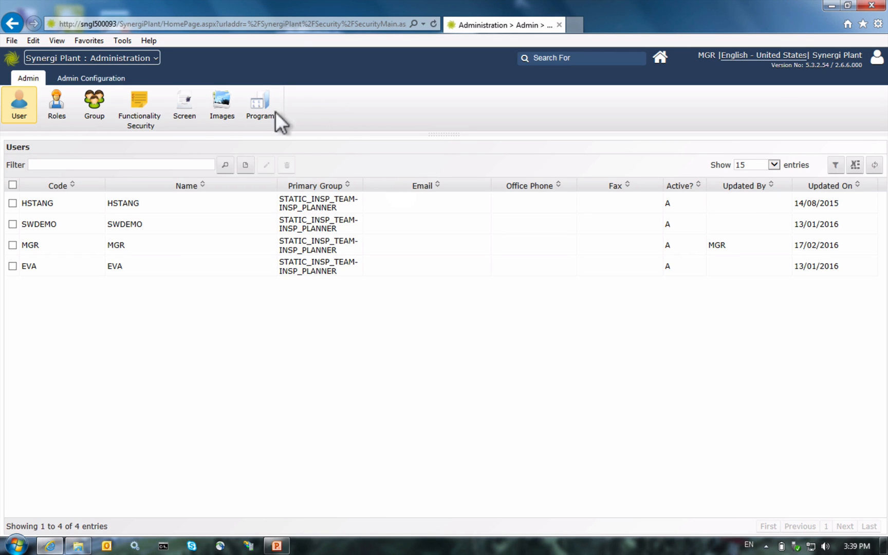
click(180, 115)
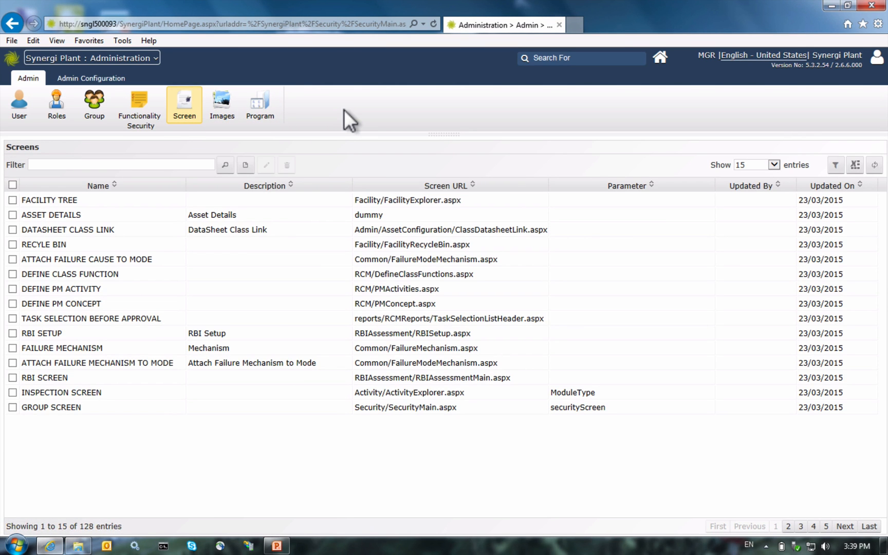
Step: Create a new screen named FACILITYMANUALPAGE, described as 'Facility User Manual and some links'
click(233, 168)
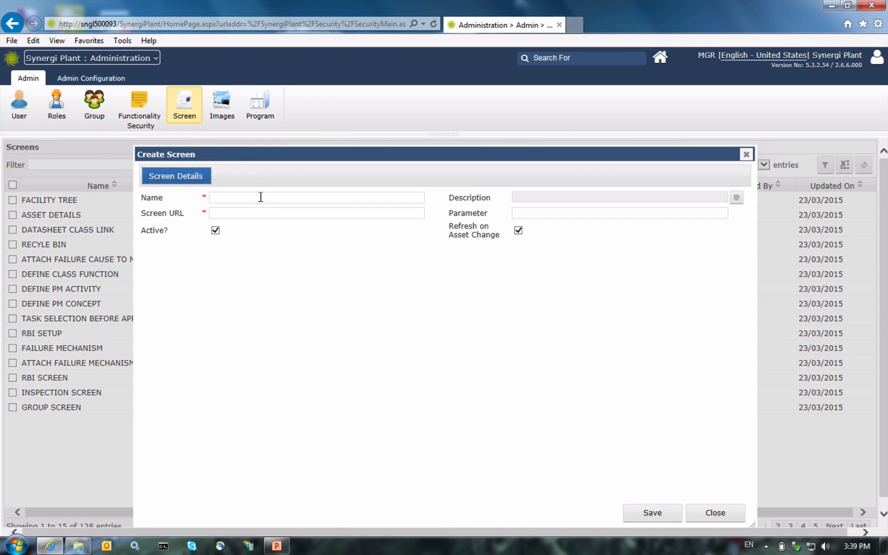
click(261, 198)
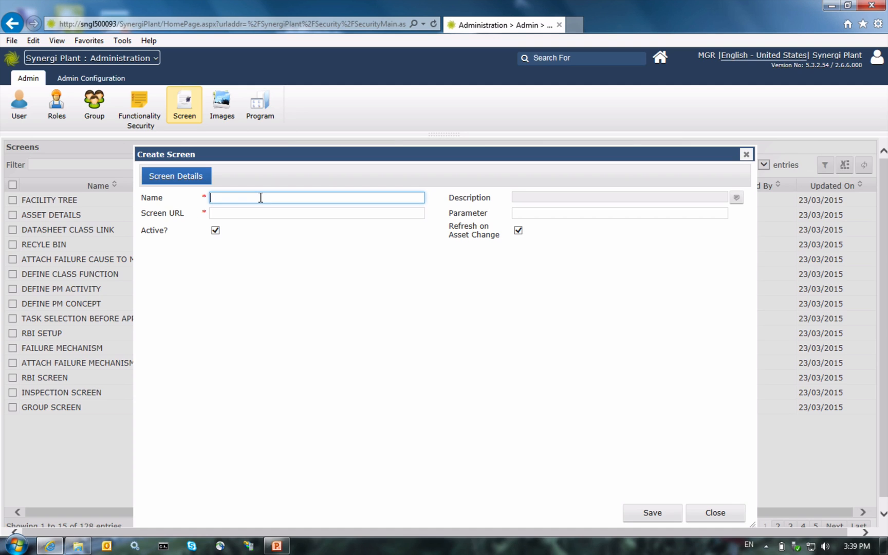
text(FACILITYMANUALPAGE)
click(735, 197)
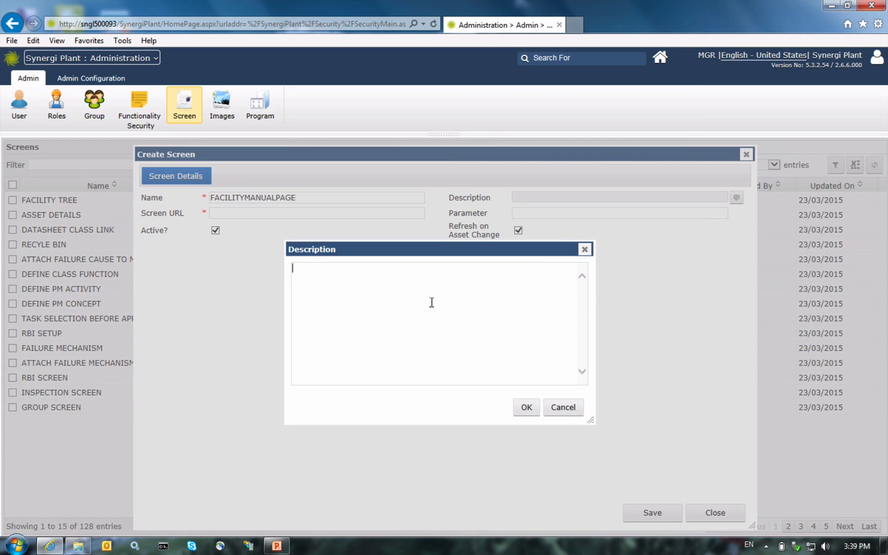
text(Facility User Manual an)
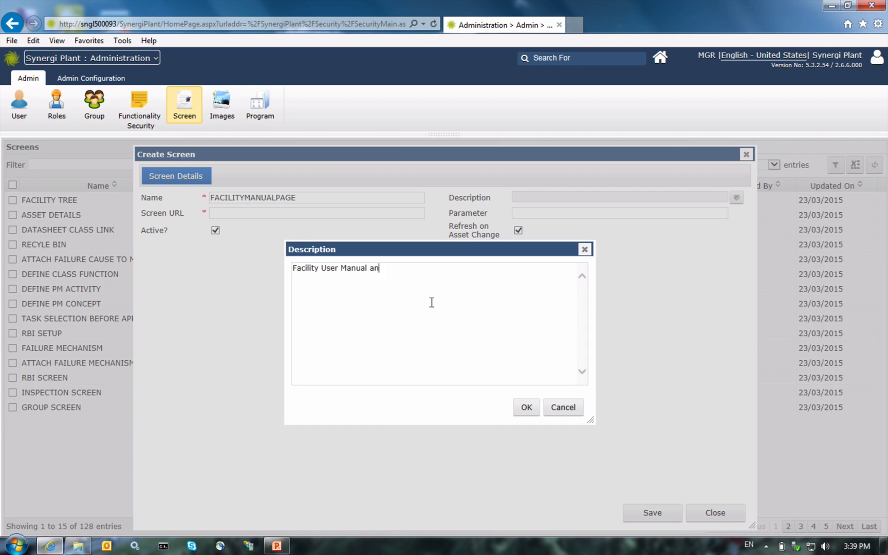
text(d some links)
click(516, 408)
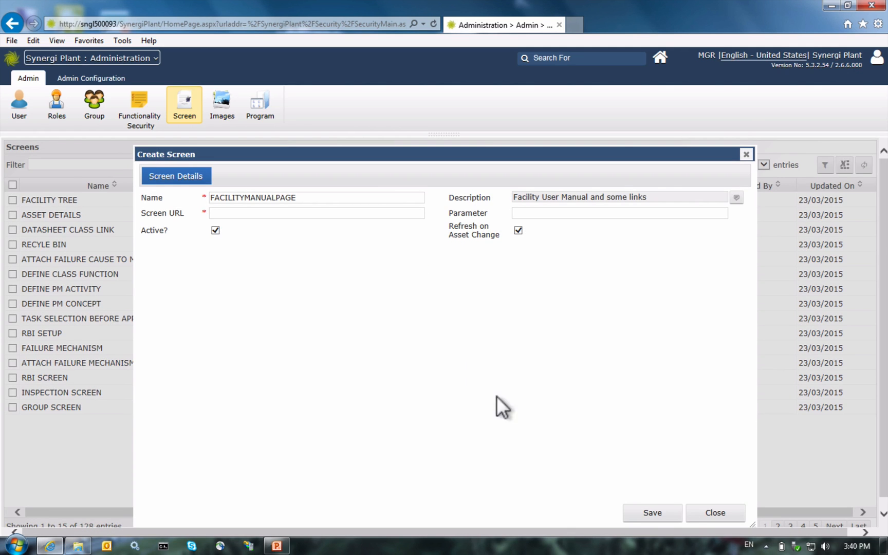
click(400, 214)
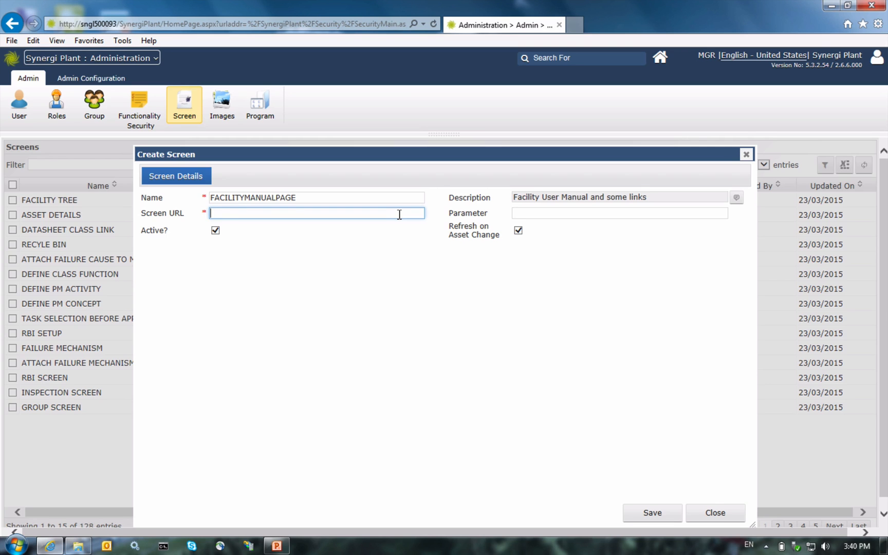
Step: Paste the folder path from _CustomScreens into Screen URL, using forward slashes as separators
click(72, 547)
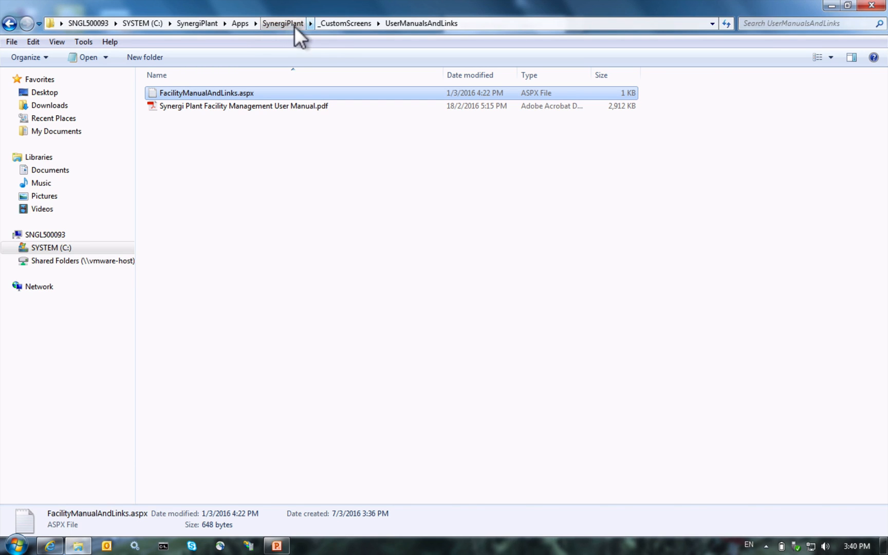
click(504, 24)
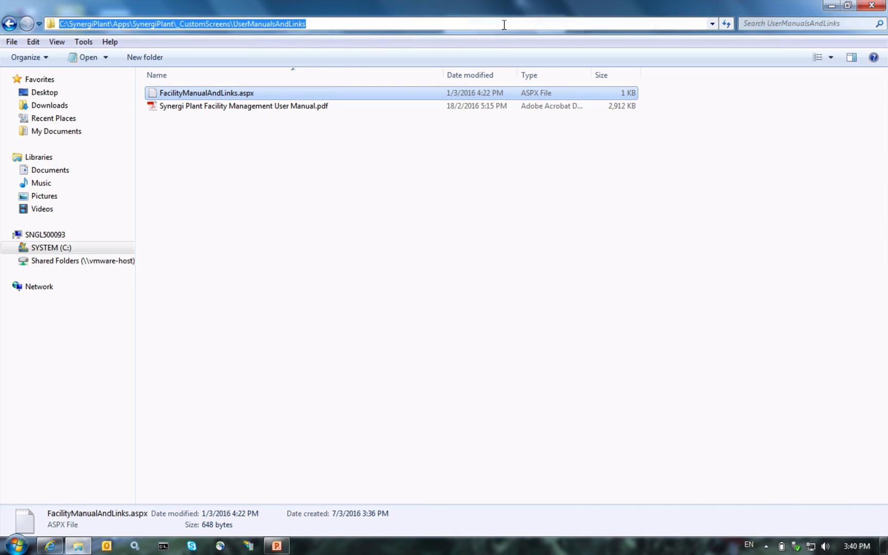
click(326, 24)
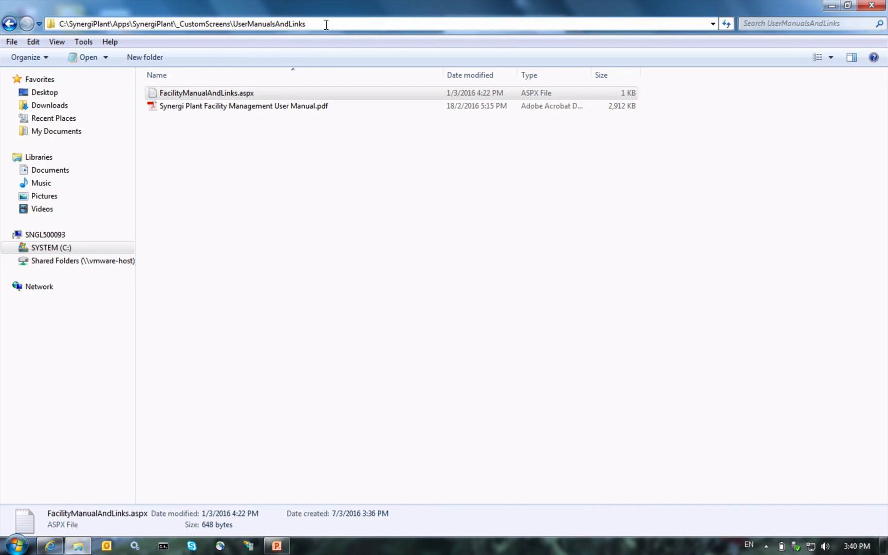
key(shift+Left)
key(shift+Left)
key(shift+Left)
key(shift+Left)
key(shift+Left)
key(shift+Left)
key(shift+Left)
key(shift+Left)
key(shift+Left)
key(shift+Left)
key(shift+Left)
key(shift+Left)
key(shift+Left)
key(shift+Left)
key(shift+Left)
key(shift+Left)
key(shift+Left)
key(shift+Left)
key(shift+Left)
key(shift+Left)
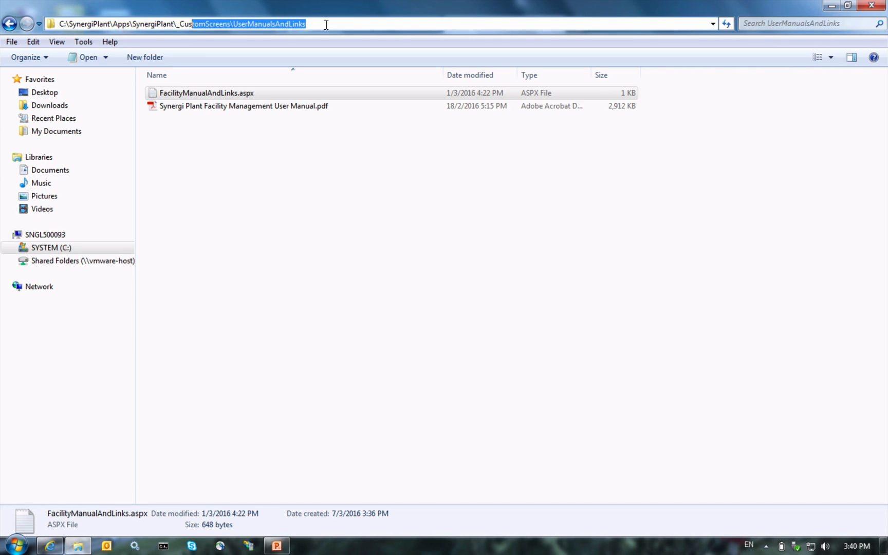
key(shift+Left)
key(shift+Left)
key(shift+Left)
key(shift+Left)
key(ctrl+c)
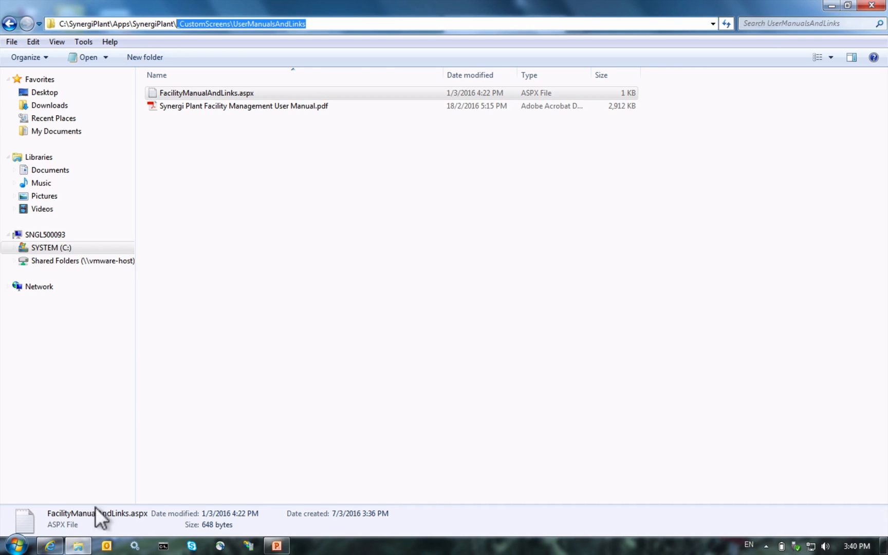
click(37, 544)
key(ctrl+v)
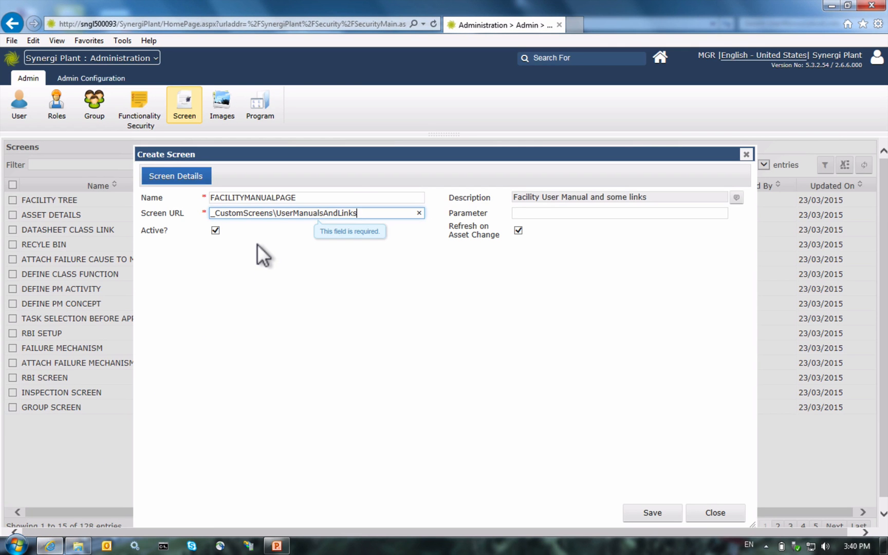
key(Left)
key(Left)
key(Left)
key(Left)
key(Left)
key(Left)
key(Left)
key(Left)
key(Left)
key(Left)
key(Left)
key(Left)
key(Left)
key(Left)
key(Left)
key(Left)
key(Left)
key(Left)
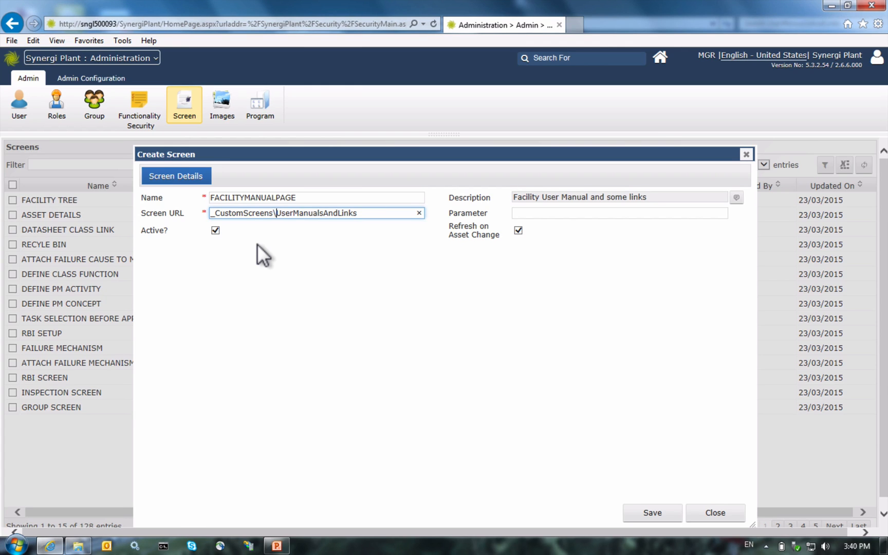
key(BackSpace)
text(/)
key(Right)
key(Right)
key(Right)
key(Right)
key(Right)
key(Right)
key(Right)
key(Right)
key(Right)
key(Right)
key(Right)
key(Right)
key(Right)
key(Right)
key(Right)
key(Right)
key(Right)
key(Right)
text(/)
Step: Append the file name FacilityManualAndLinks.aspx to the end of the Screen URL
click(74, 546)
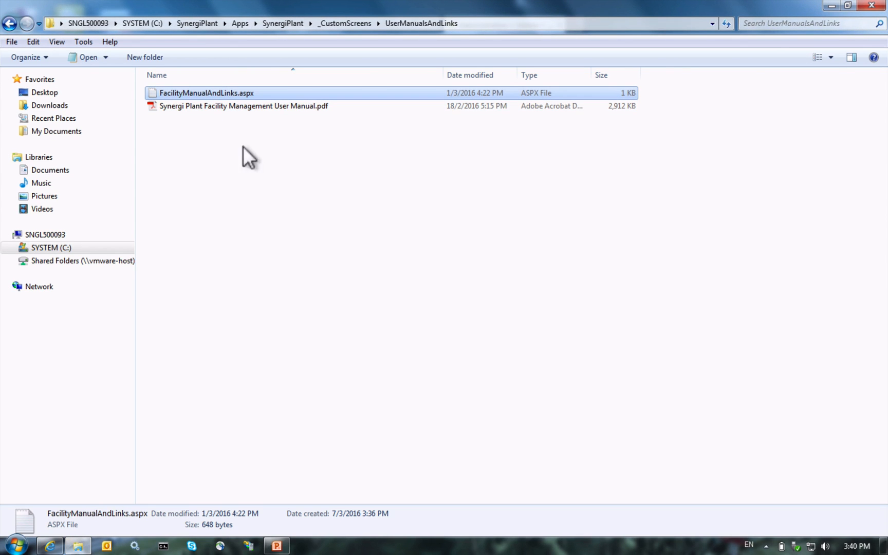
click(201, 93)
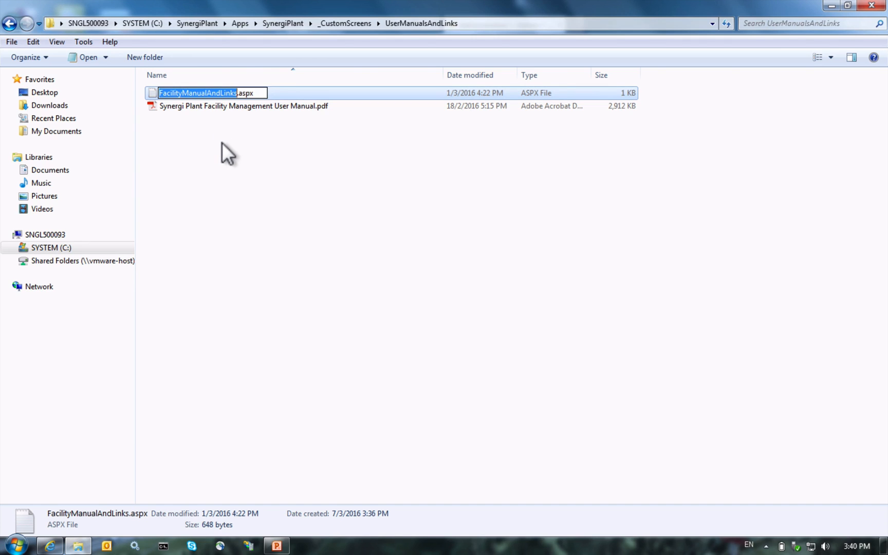
key(shift+Right)
key(shift+Right)
key(shift+Right)
key(shift+Right)
key(shift+Right)
key(ctrl+c)
click(223, 144)
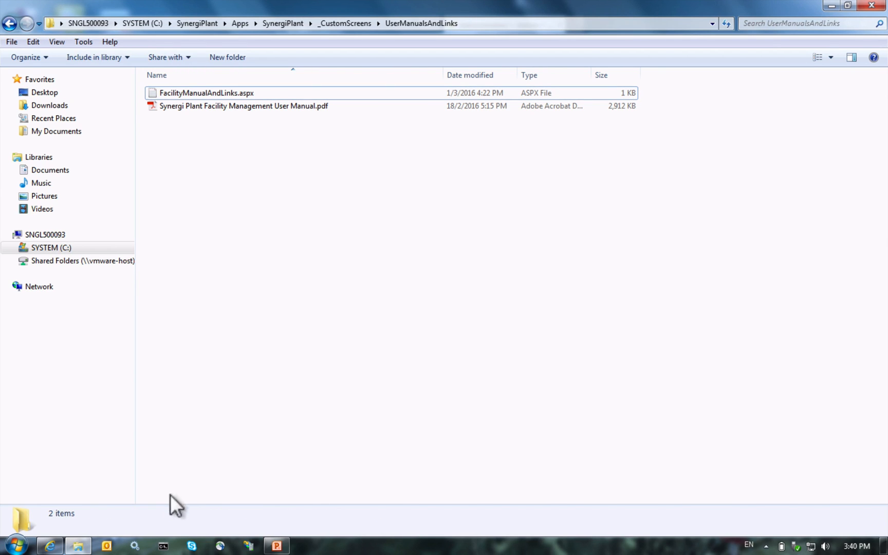
click(41, 545)
key(ctrl+v)
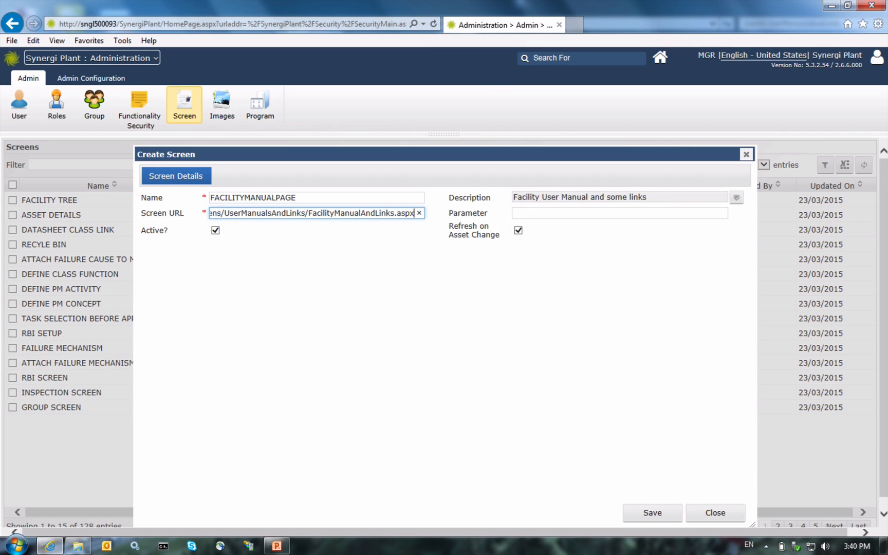
Step: Save FACILITYMANUALPAGE, assign it the OPEN and VIEW functionalities, then close the form
click(527, 214)
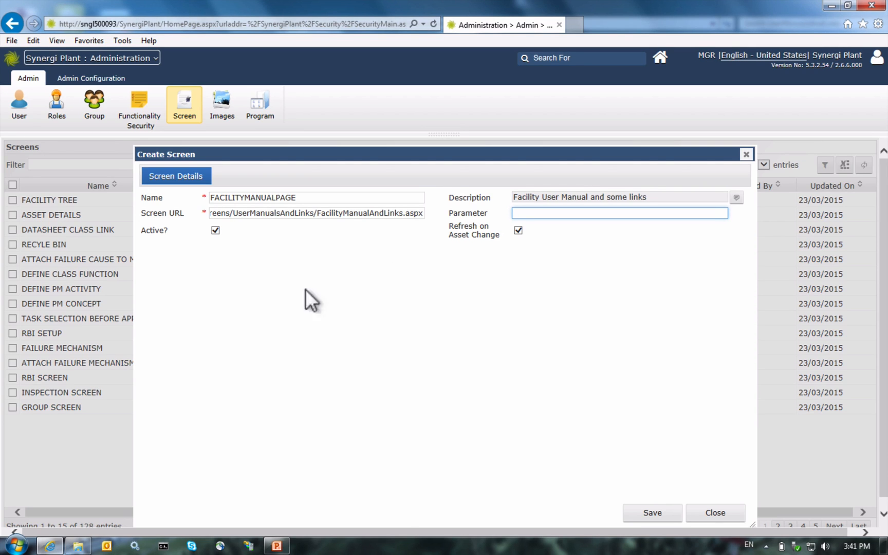
click(642, 513)
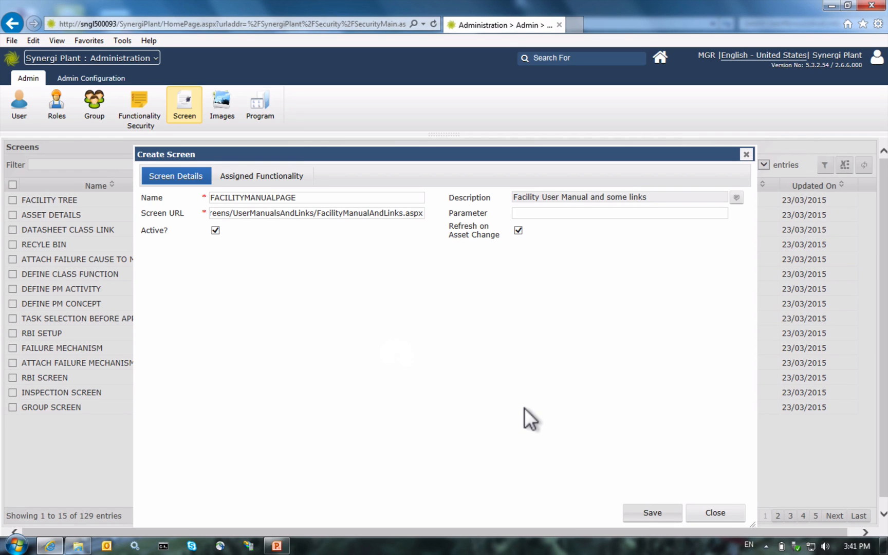
click(259, 177)
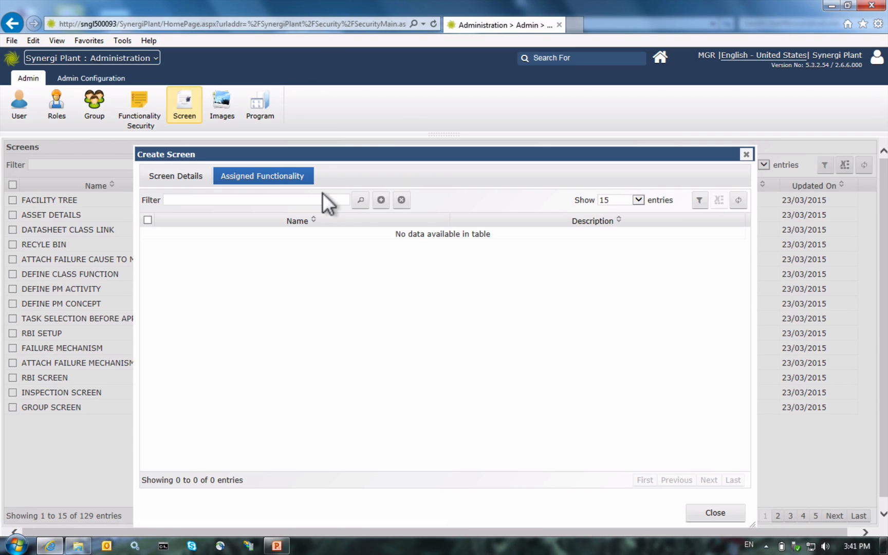
click(363, 200)
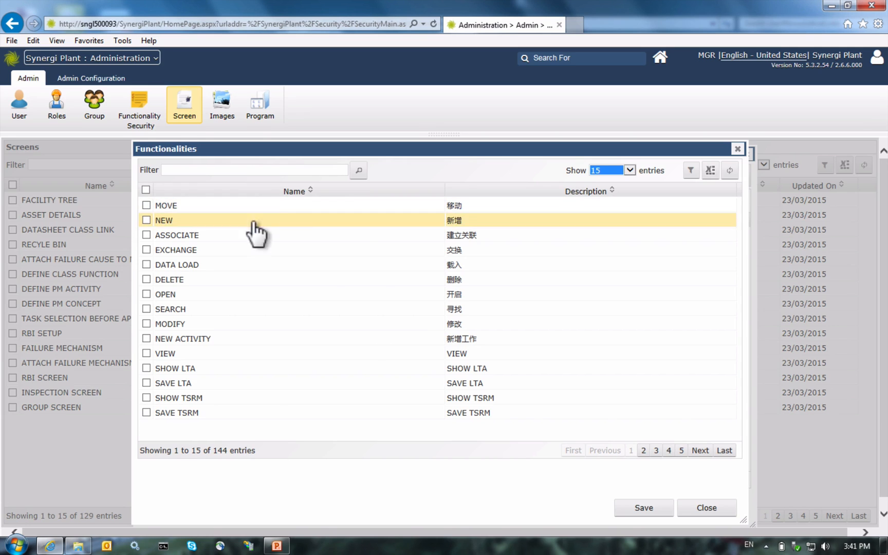
click(133, 294)
click(134, 354)
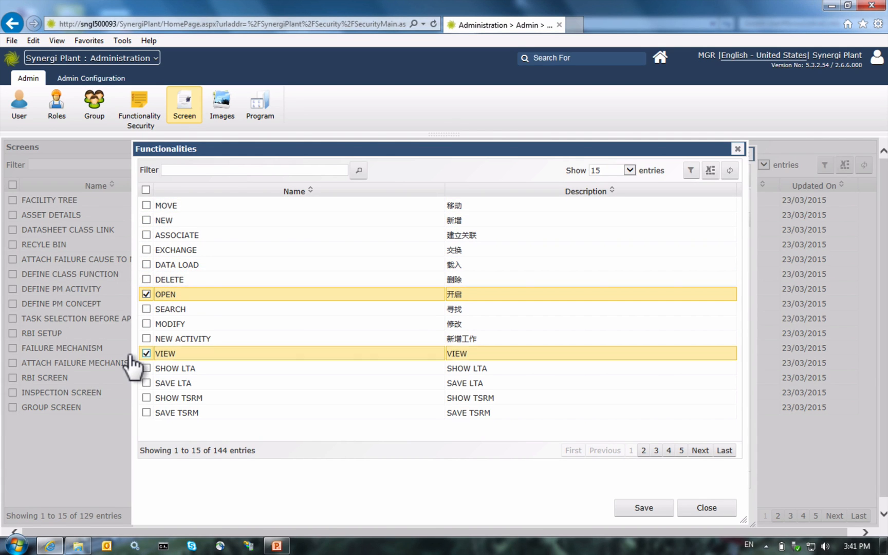
click(624, 507)
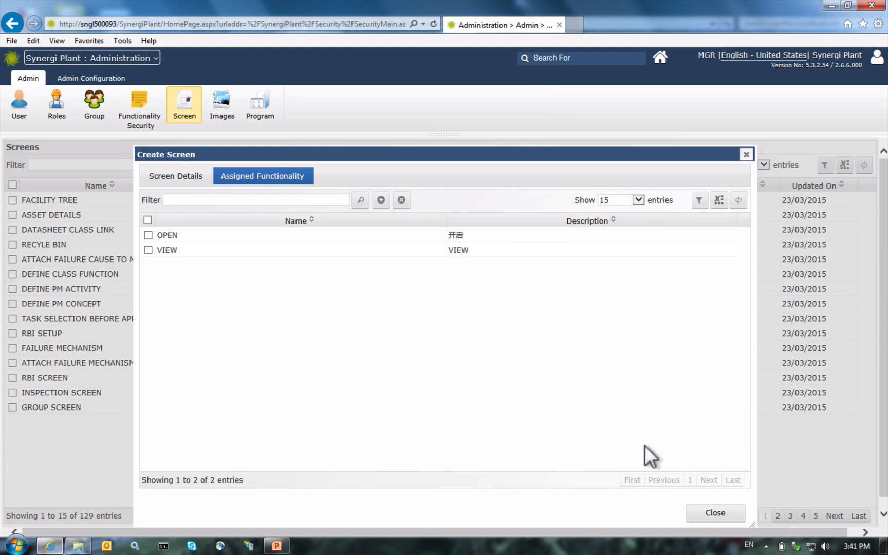
click(702, 513)
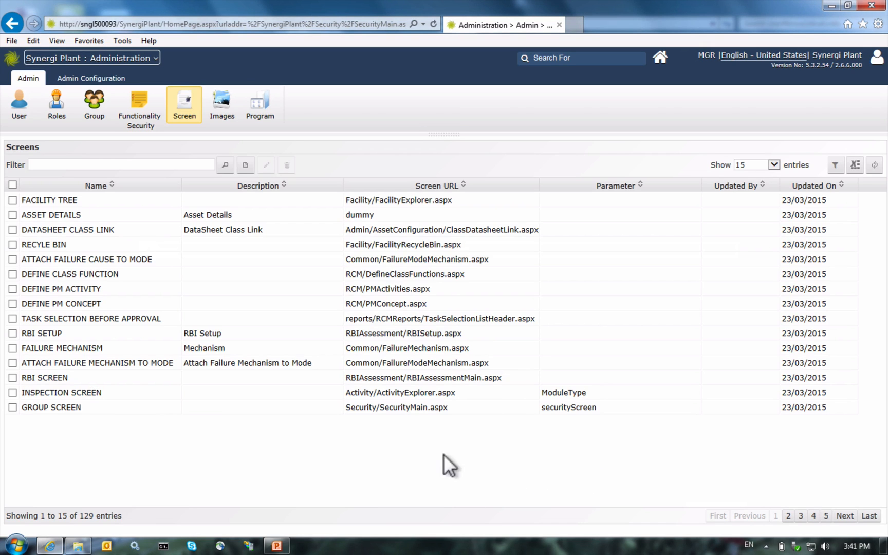
Step: List all screens filtered by FACIL to confirm FACILITYMANUALPAGE, then go to Programs
click(737, 164)
click(736, 194)
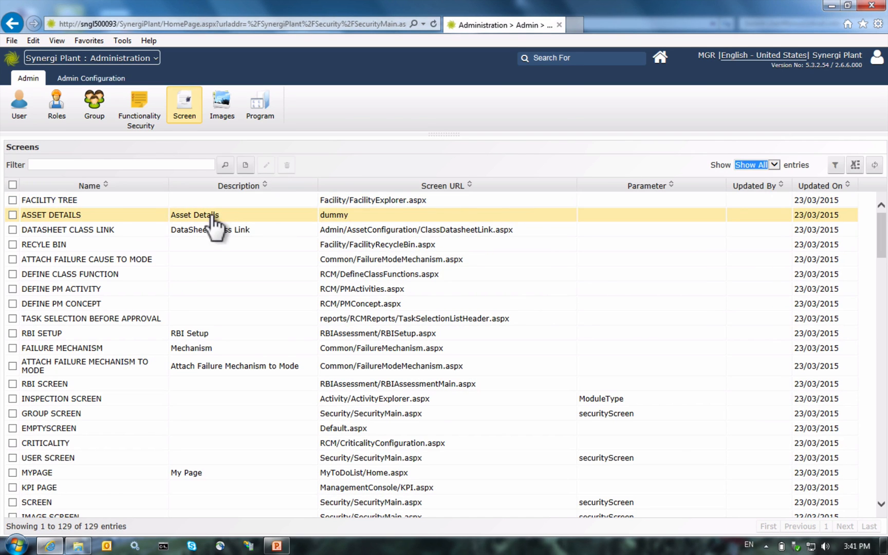
click(107, 165)
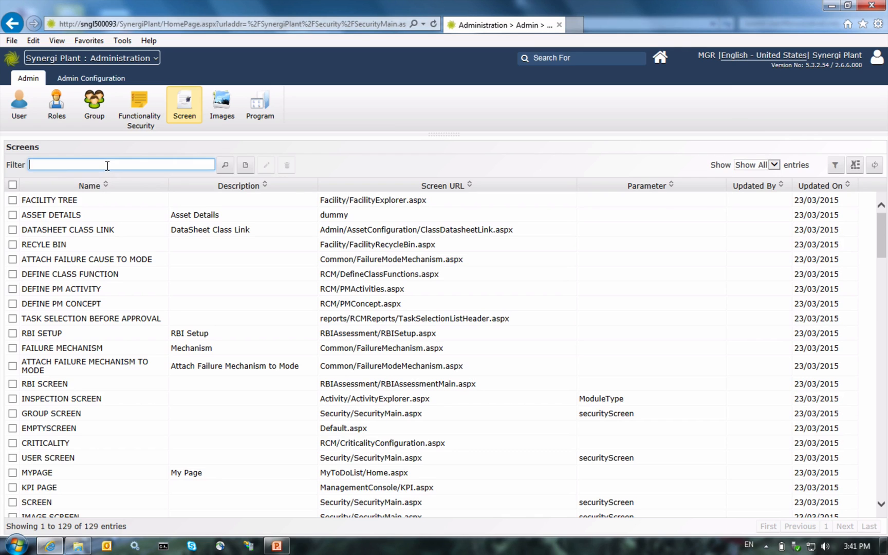
text(FACIL)
click(210, 166)
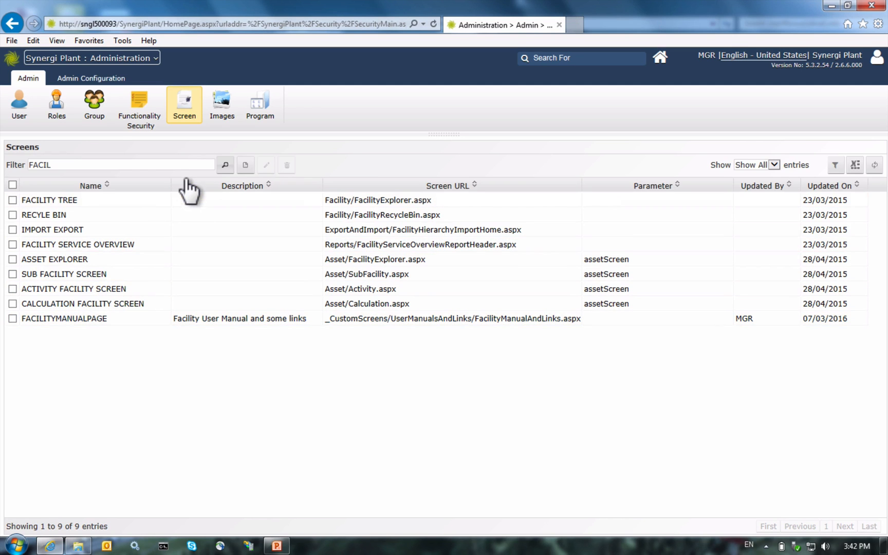
click(248, 111)
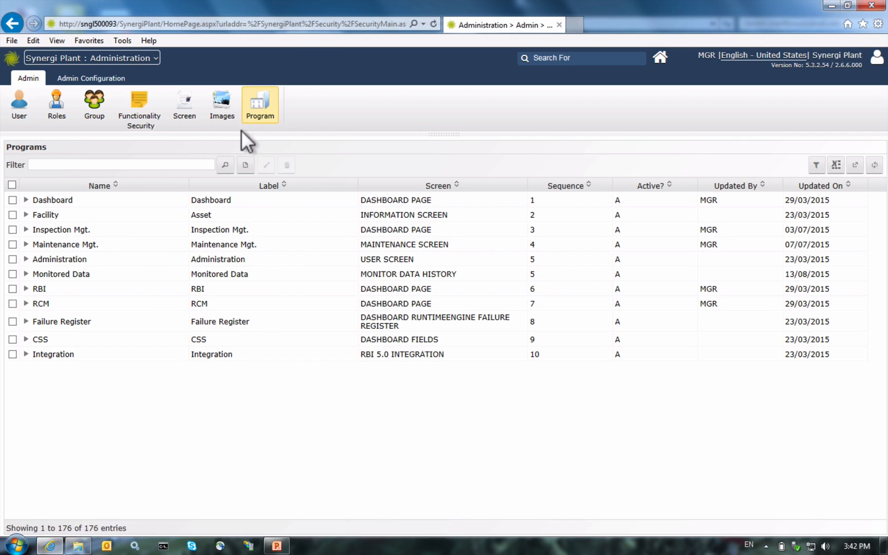
Step: Expand Facility and select its FACILITY sub-program instead of the top-level Facility program
click(25, 215)
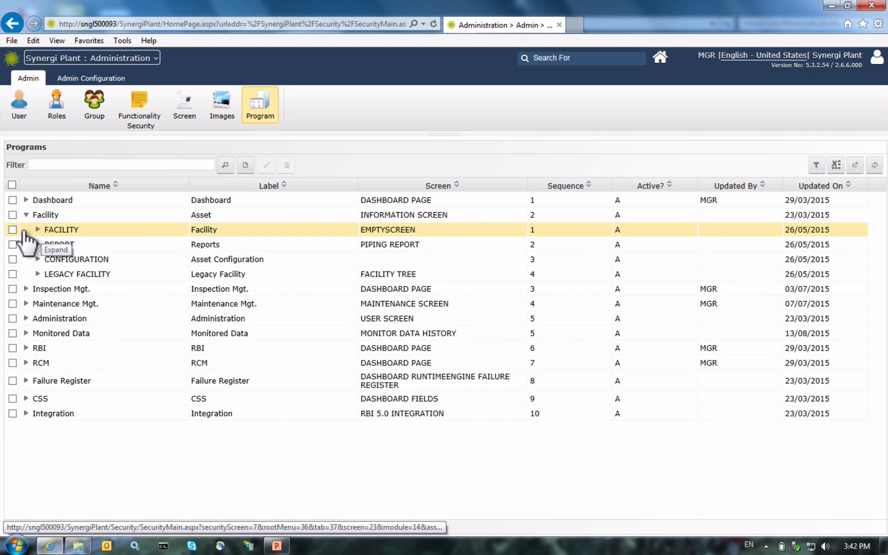
click(38, 230)
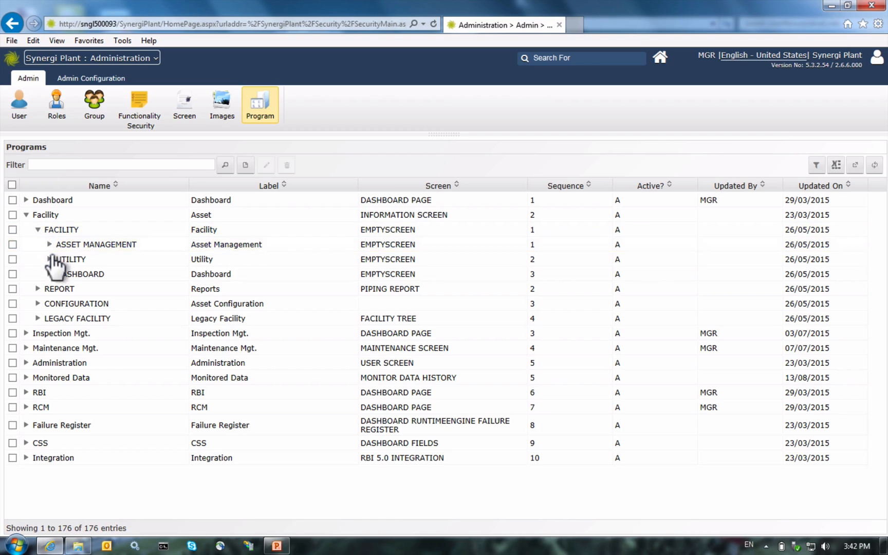
click(36, 214)
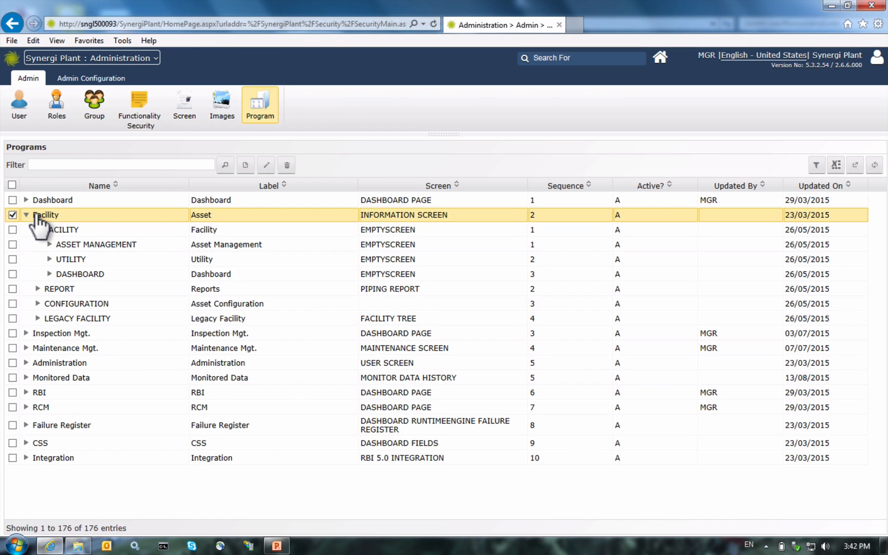
click(37, 230)
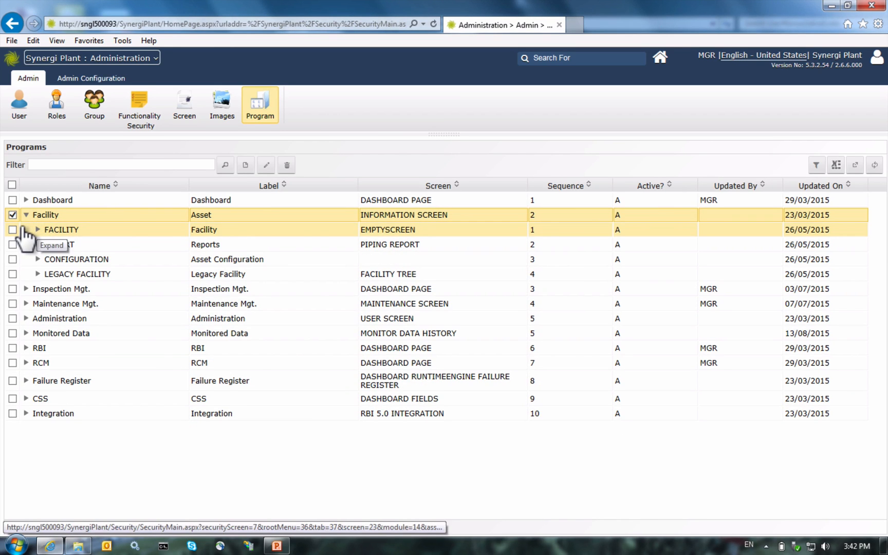
click(38, 229)
click(50, 231)
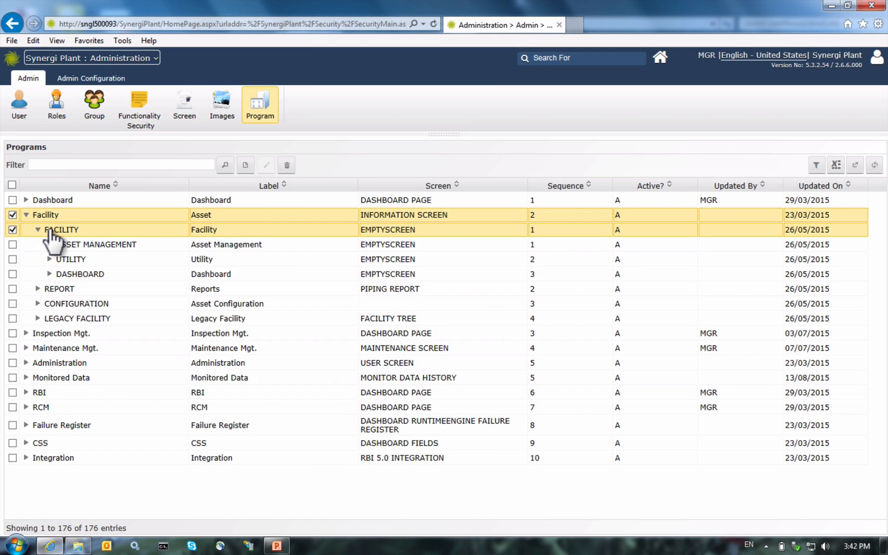
click(12, 215)
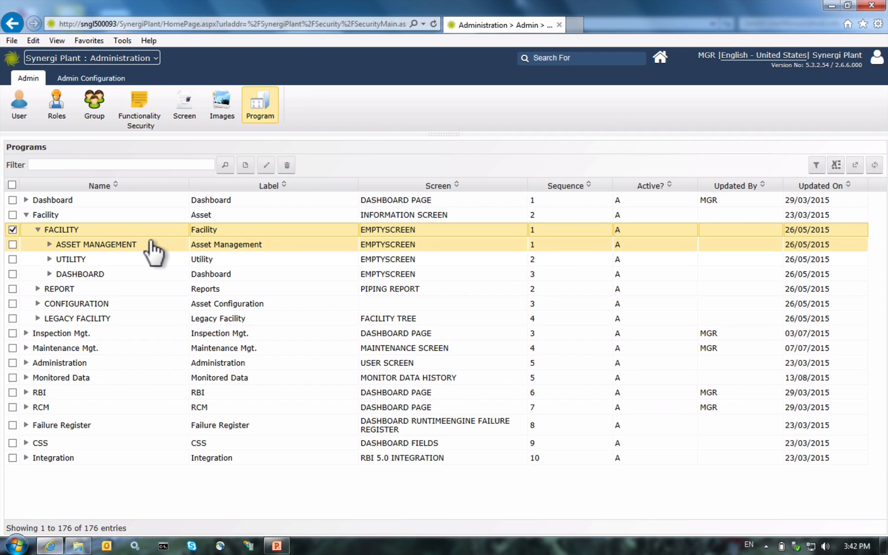
Step: Create a new FACILITY program named 'Facility Manual and Links' with the label 'Facility Manual'
click(229, 169)
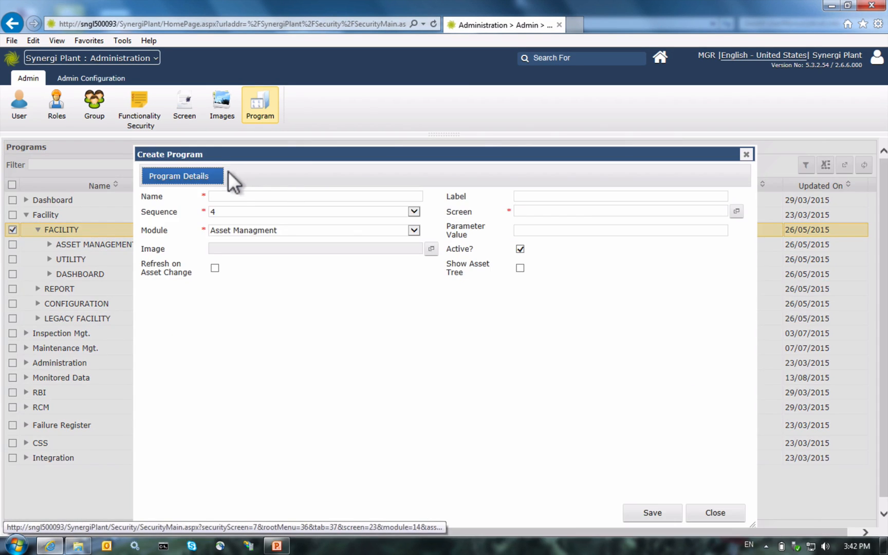
click(249, 198)
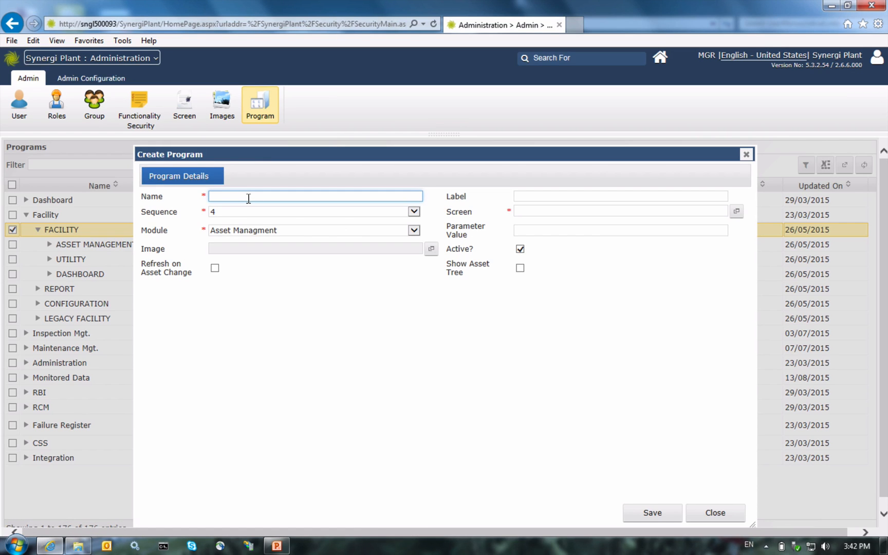
text(Facility Manual and Links)
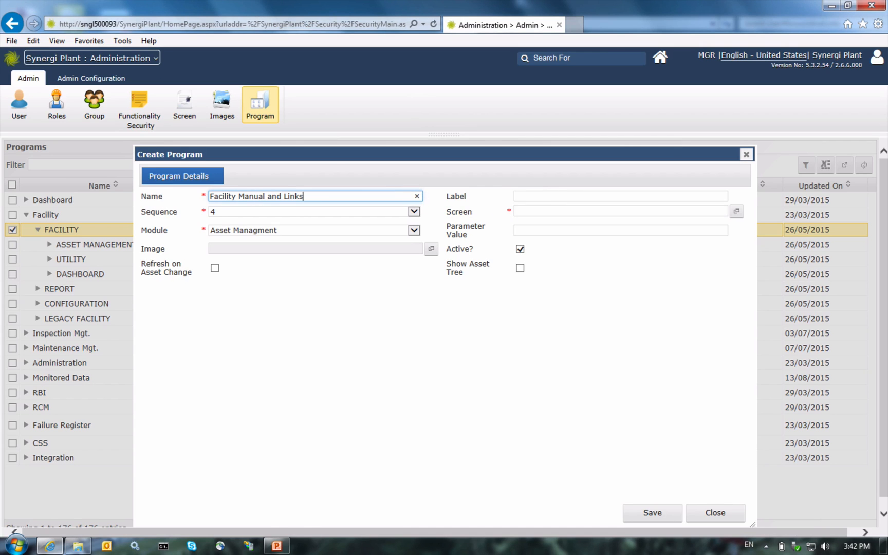
click(540, 194)
text(Facility )
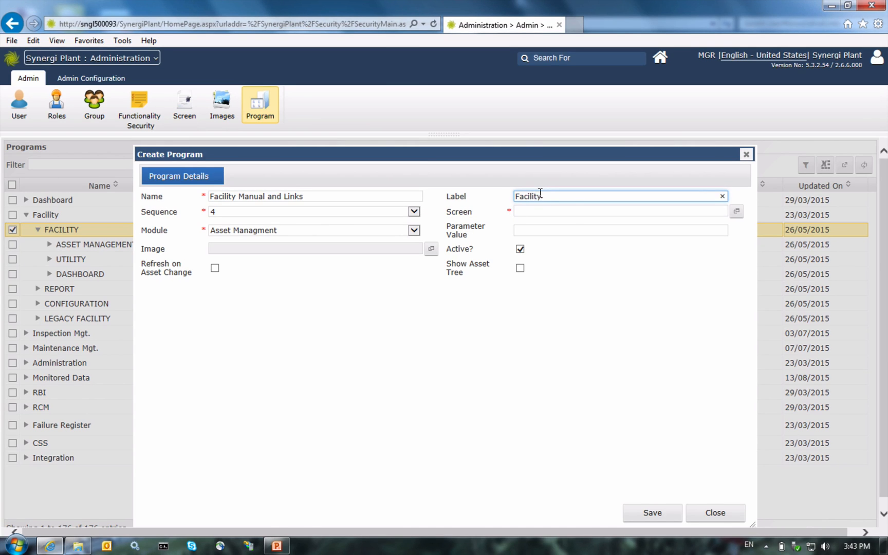
text(Manual and)
key(BackSpace)
key(BackSpace)
key(BackSpace)
key(BackSpace)
Step: List all screens, filter them by FAC, and assign FACILITYMANUALPAGE as the program's screen
click(736, 212)
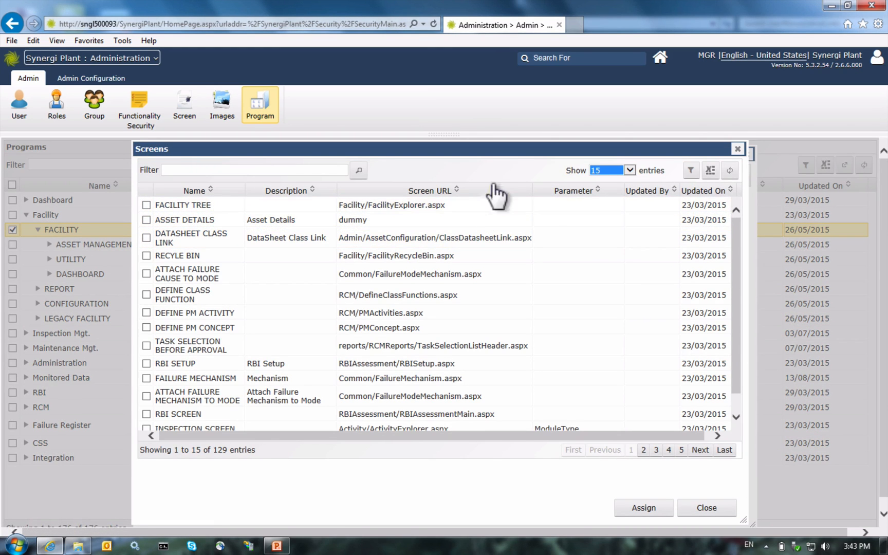
click(592, 170)
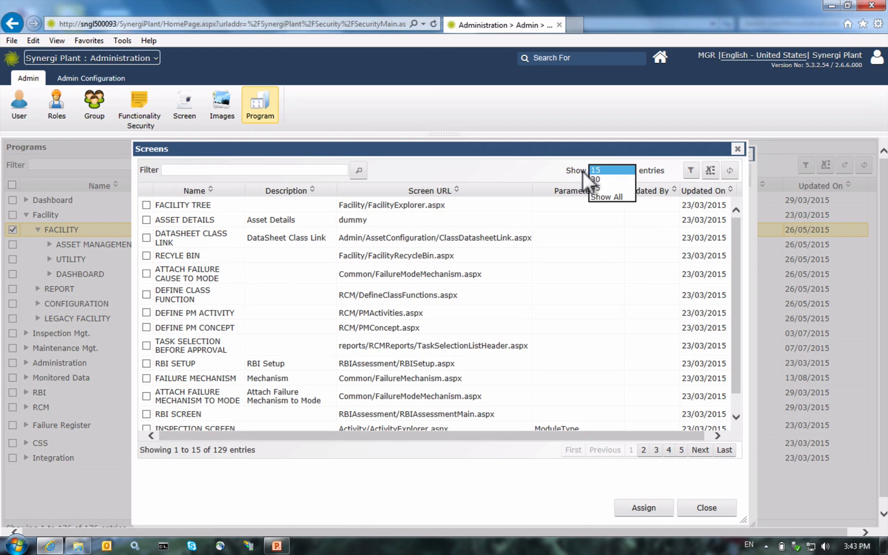
click(592, 196)
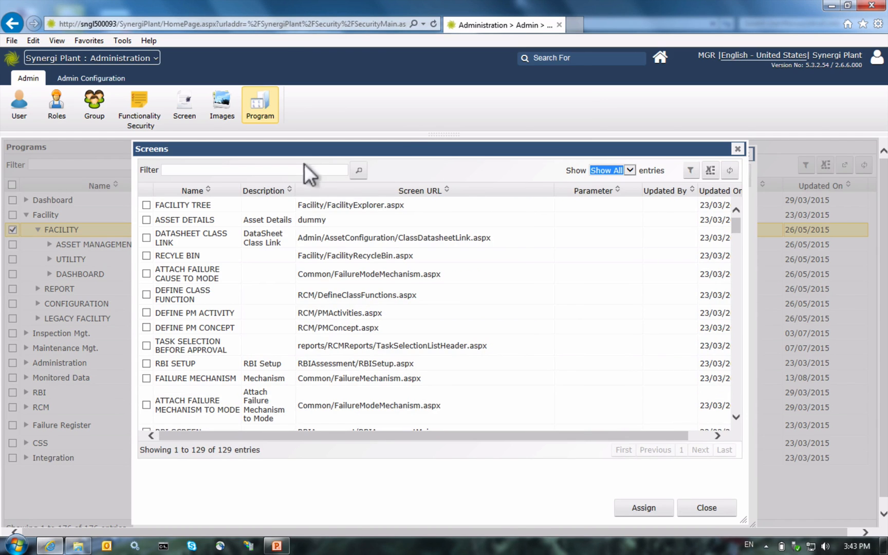
click(262, 171)
text(FAC)
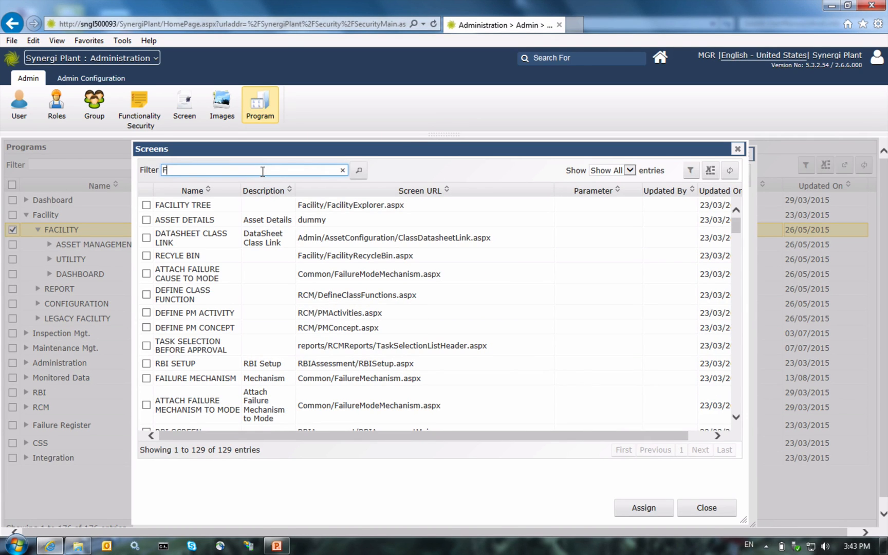
click(359, 170)
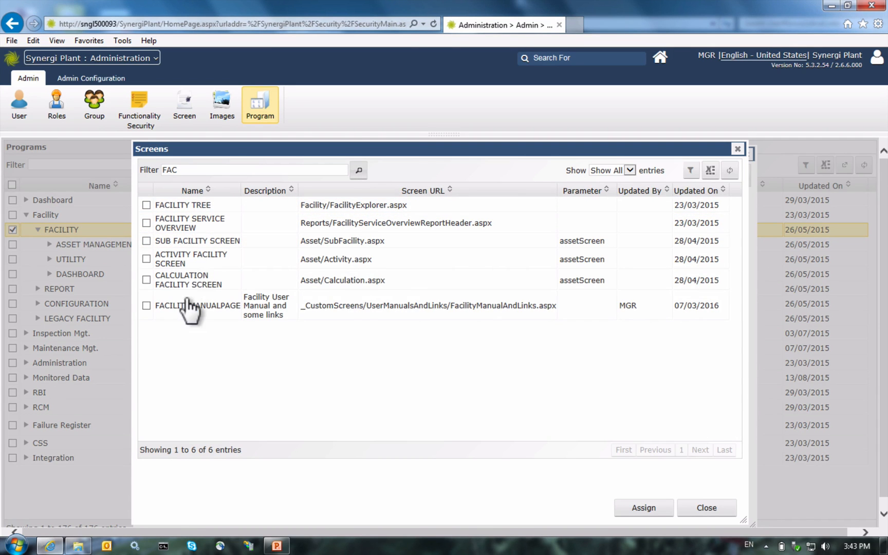
right_click(184, 307)
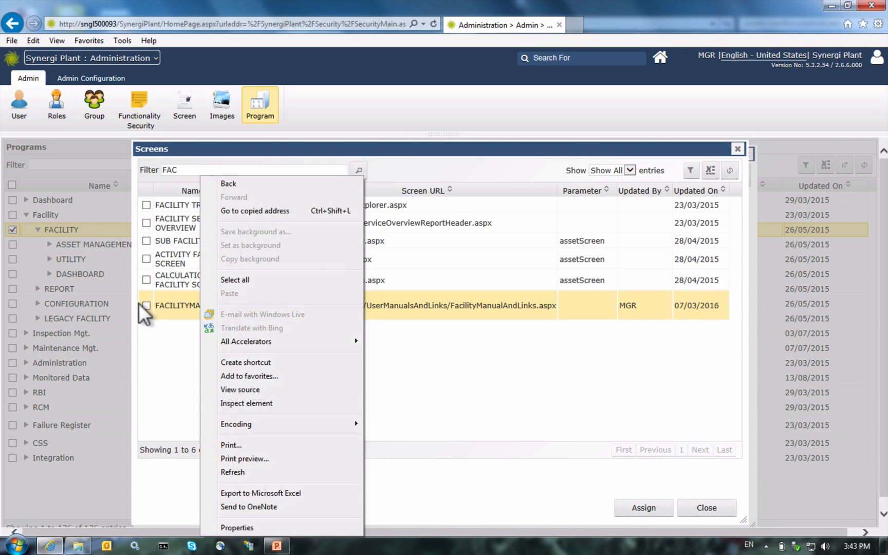
click(146, 306)
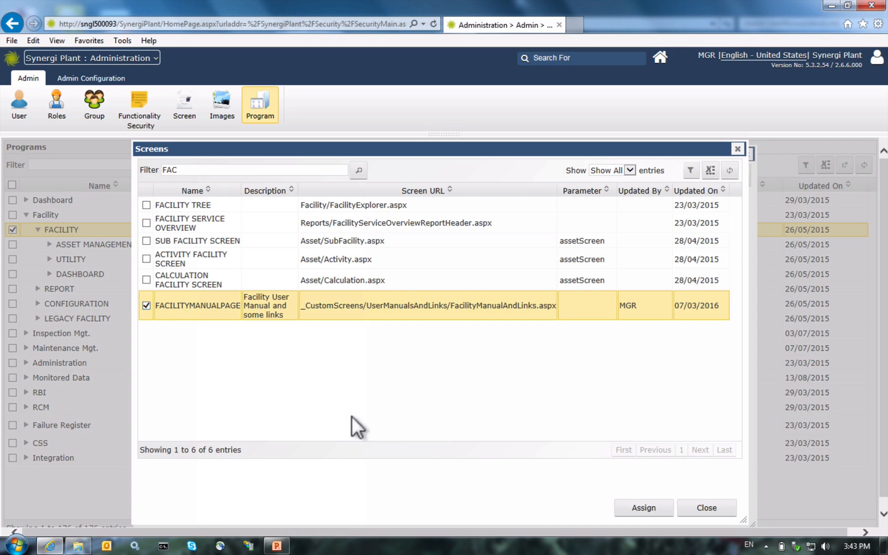
click(632, 509)
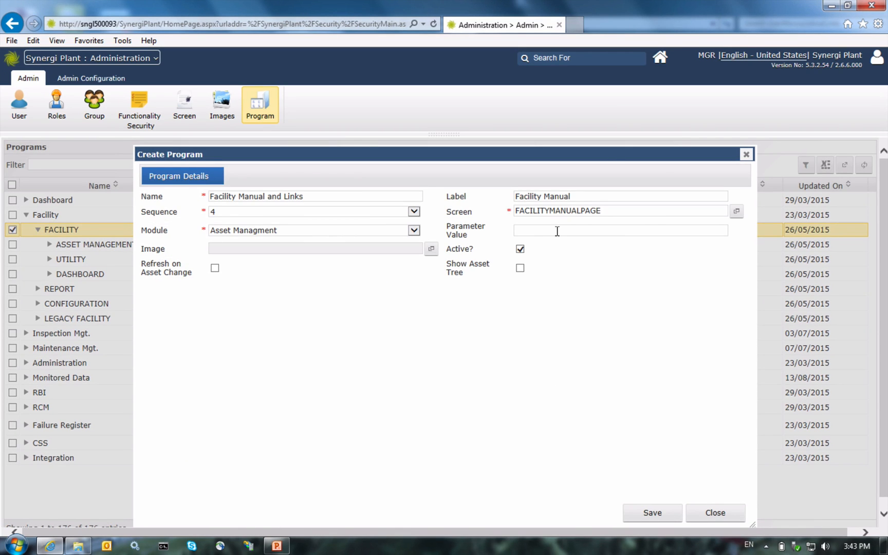
Step: Assign the LIST icon as the program's image
click(418, 248)
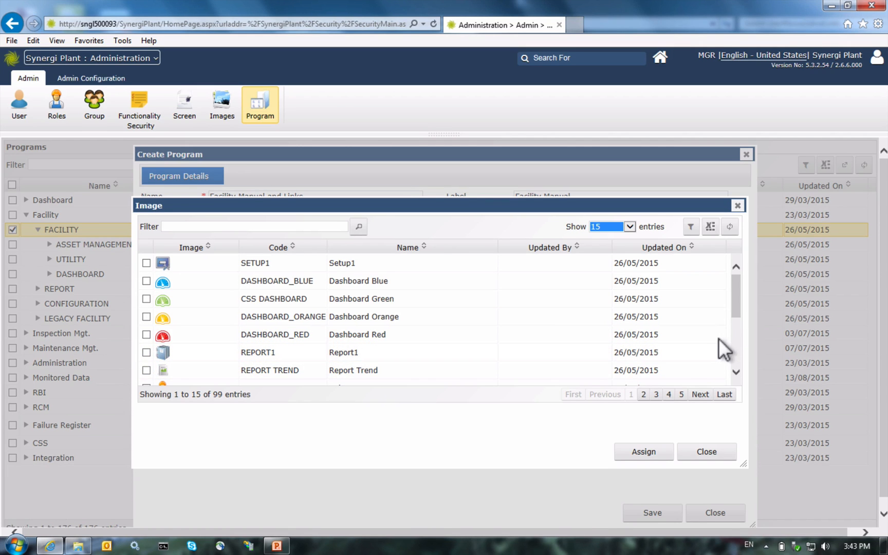
scroll(714, 342, down, 3)
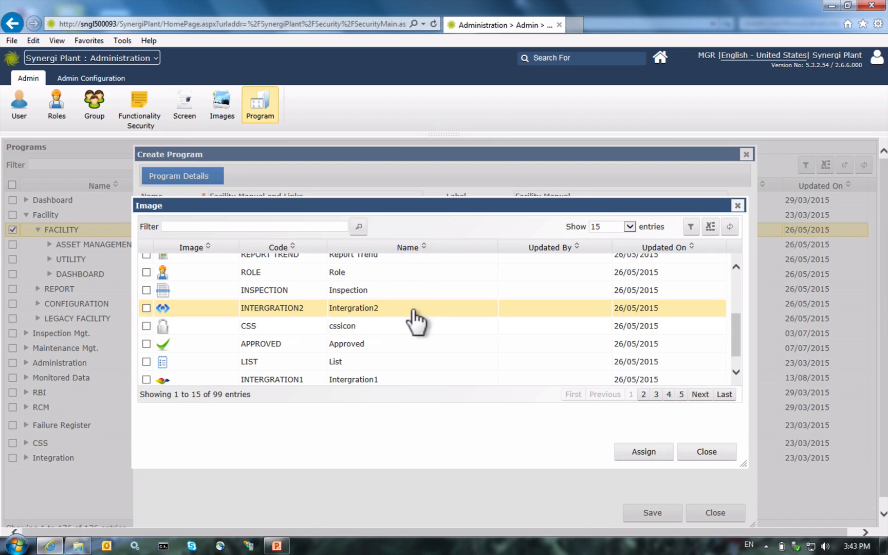
click(147, 362)
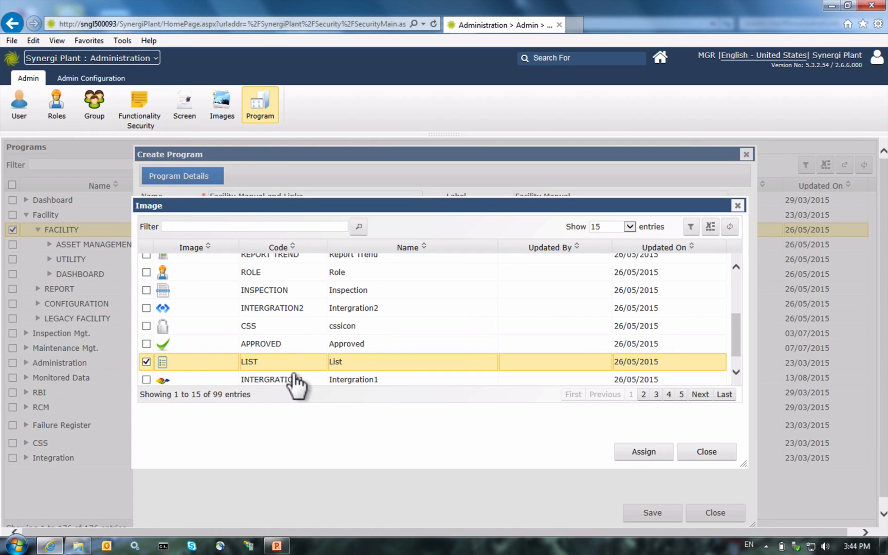
click(624, 453)
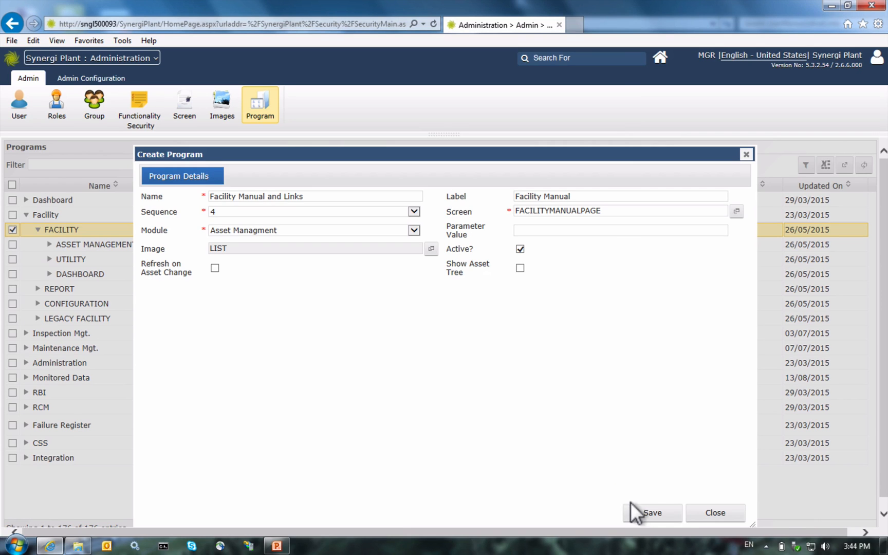
Step: Save the Facility Manual program and bring up the users available for assignment
click(648, 513)
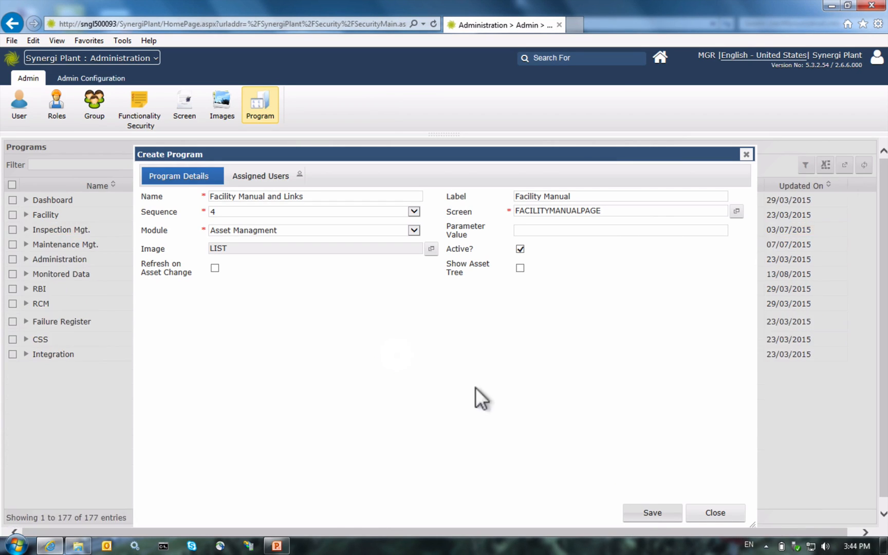
click(269, 177)
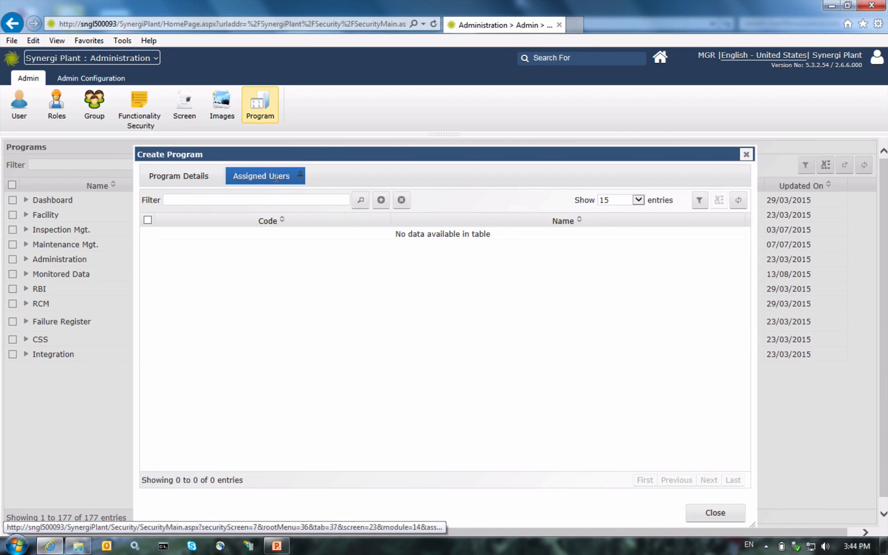
click(362, 201)
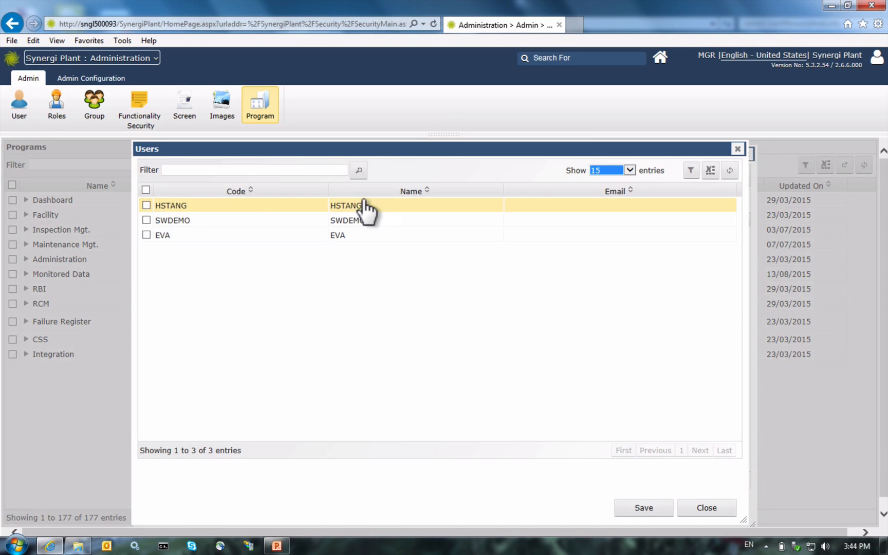
Step: Select all three users, save the assignment, and close the program form
click(146, 206)
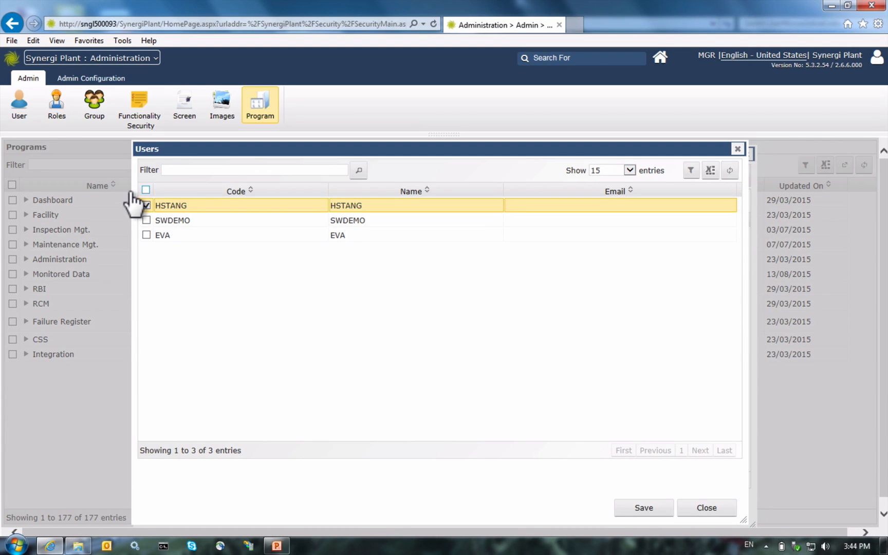
click(146, 189)
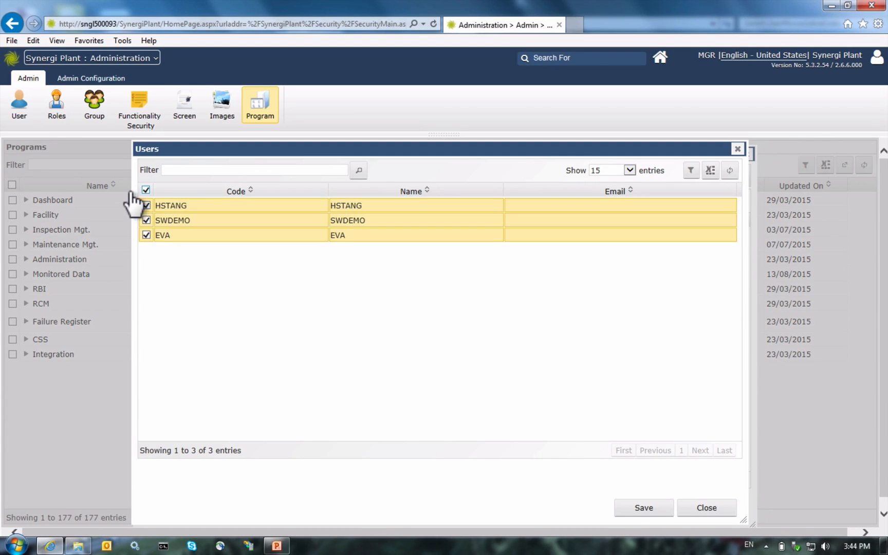
click(631, 509)
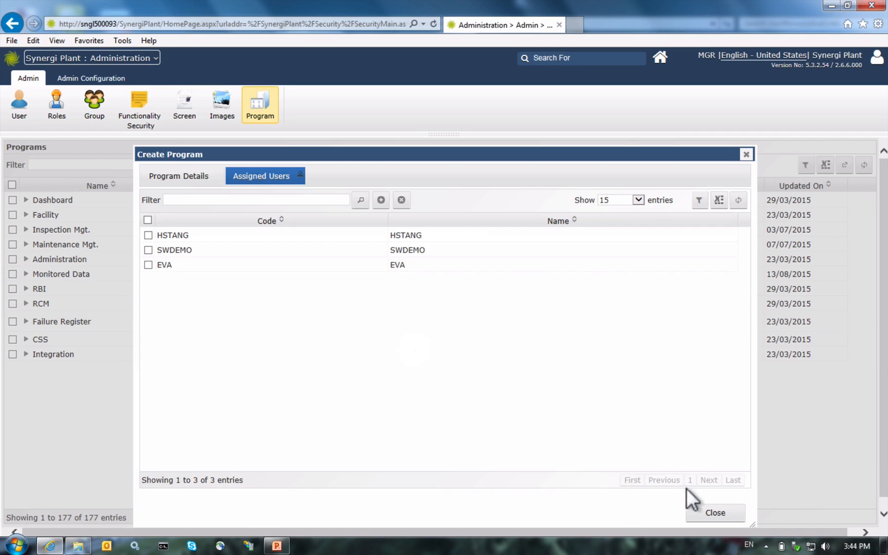
click(703, 514)
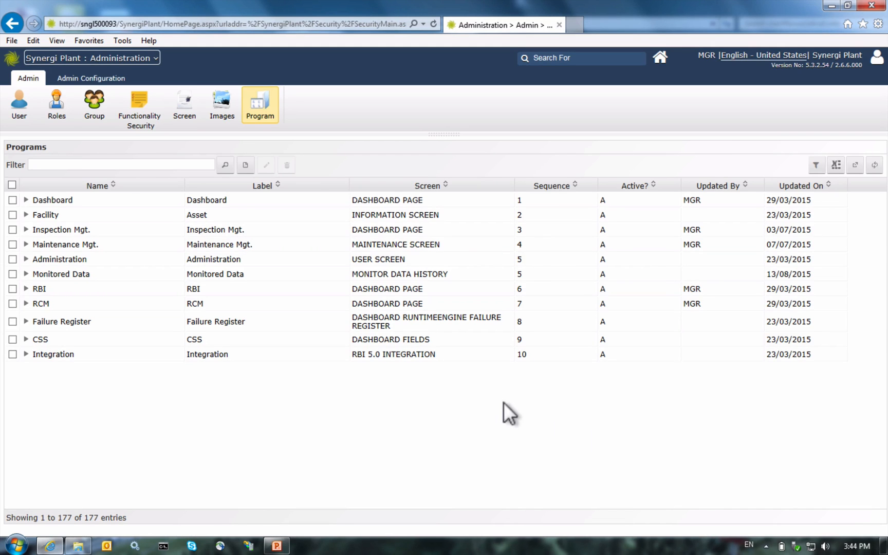
Step: Switch to the Asset module using the module dropdown
click(118, 60)
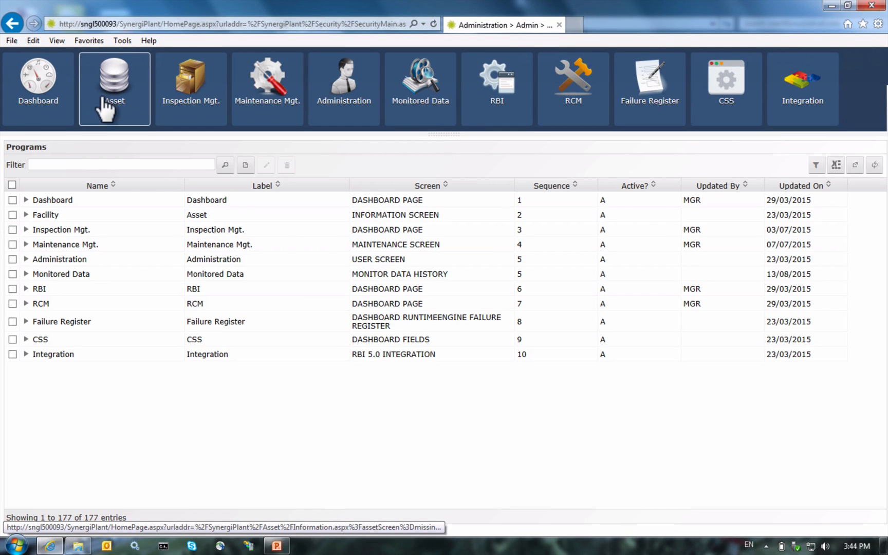
click(103, 99)
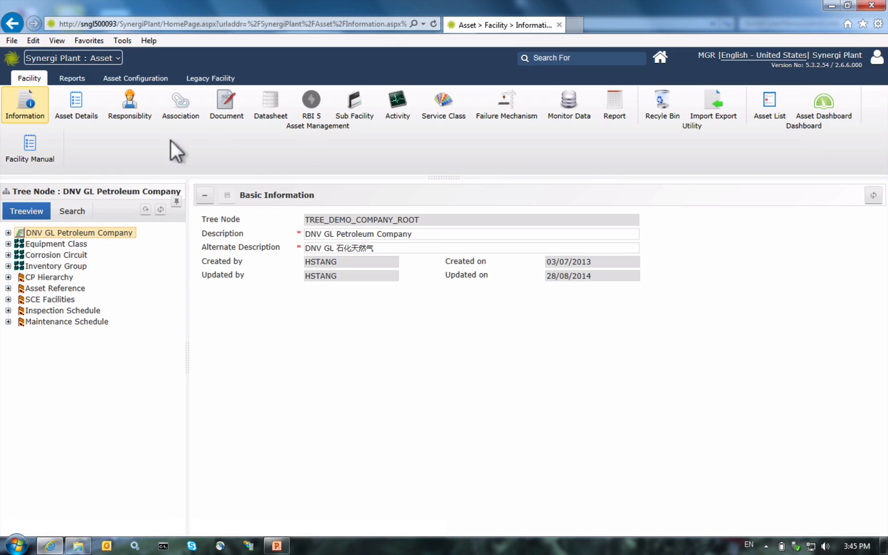
Step: Open Facility Manual and scroll the embedded User Manual PDF down to the links below it
click(26, 144)
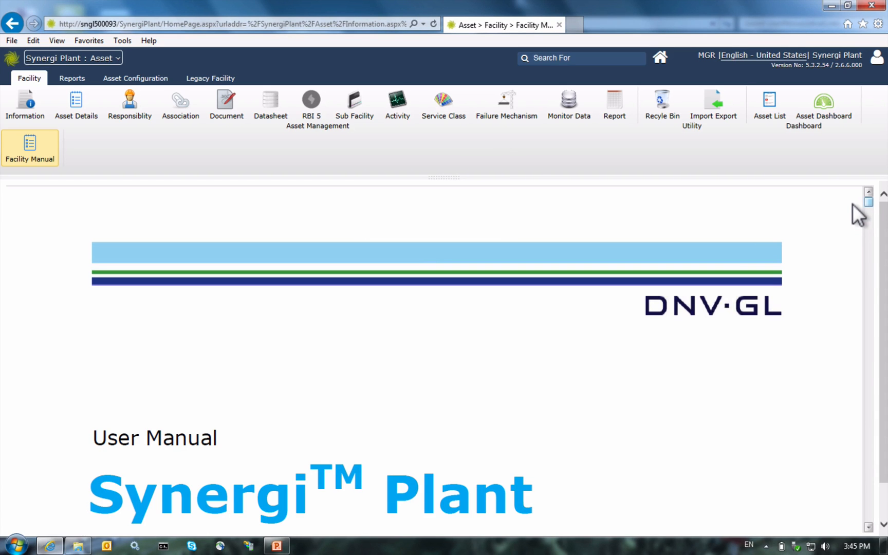
drag(851, 204, 851, 241)
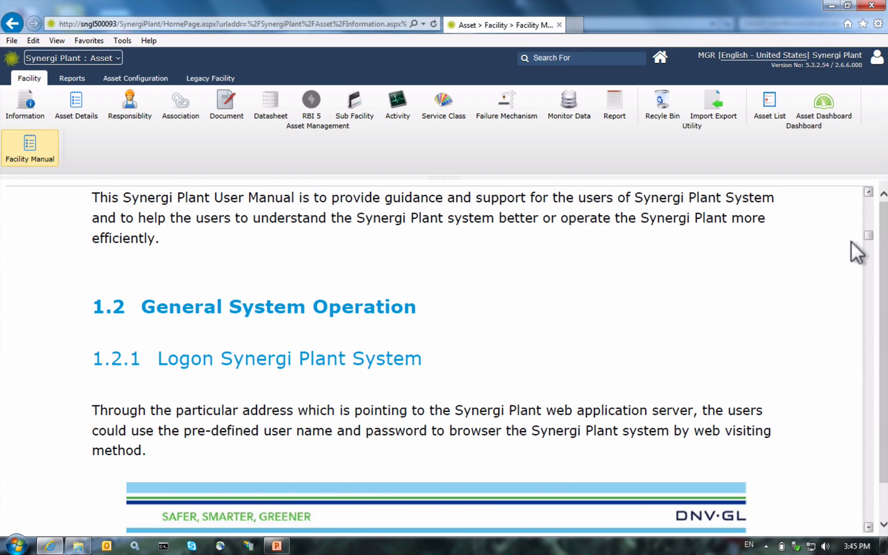
scroll(851, 241, down, 5)
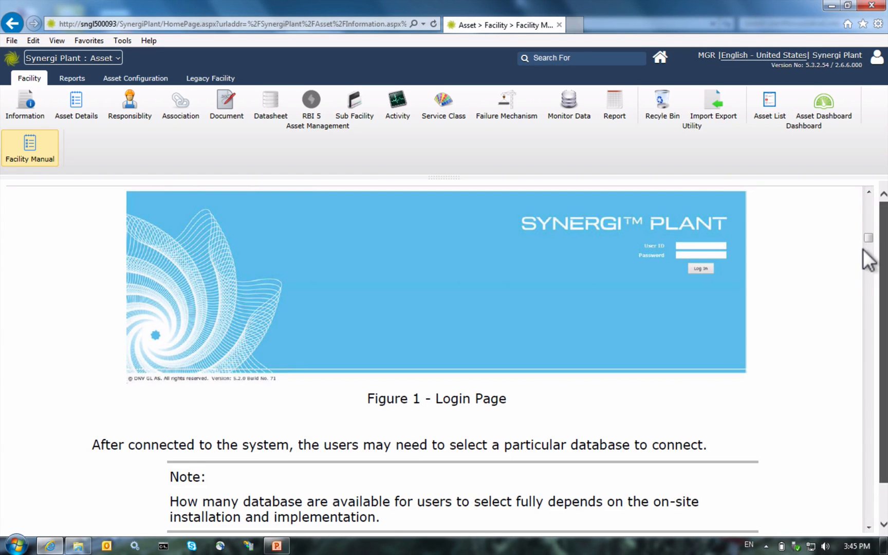
scroll(868, 254, down, 1)
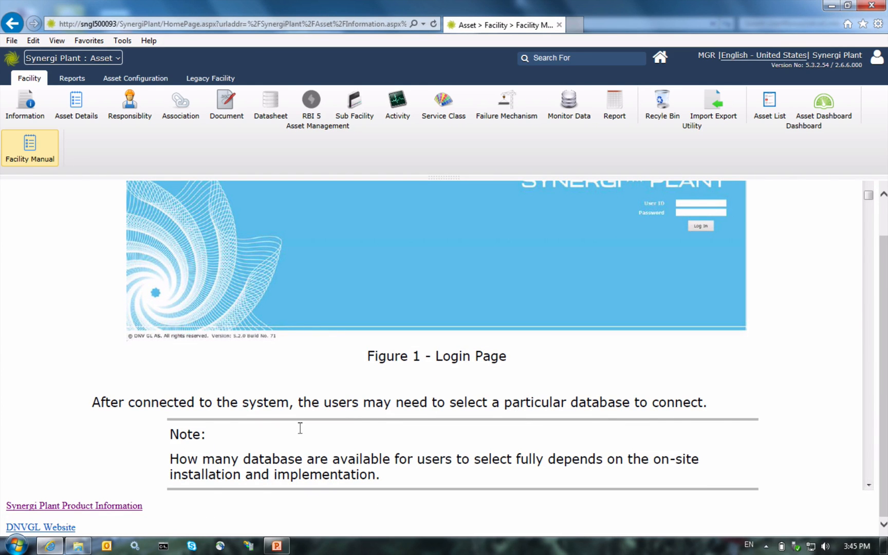
Step: Open the Product Information and DNVGL Website links in new tabs, returning to Facility Manual each time
click(71, 507)
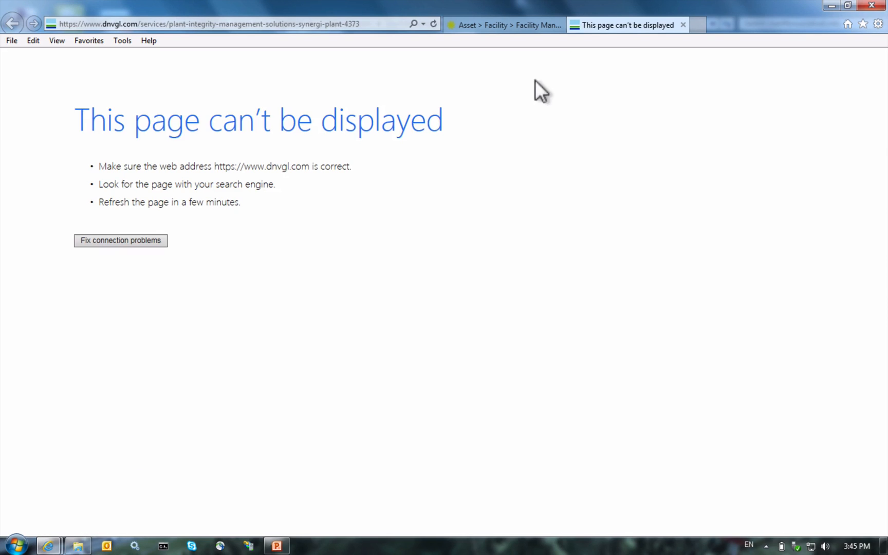
click(416, 23)
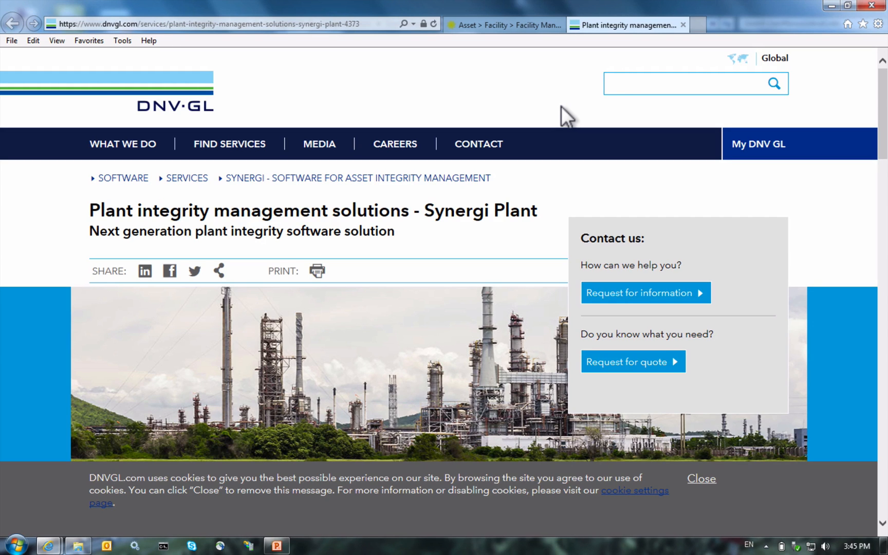
click(489, 24)
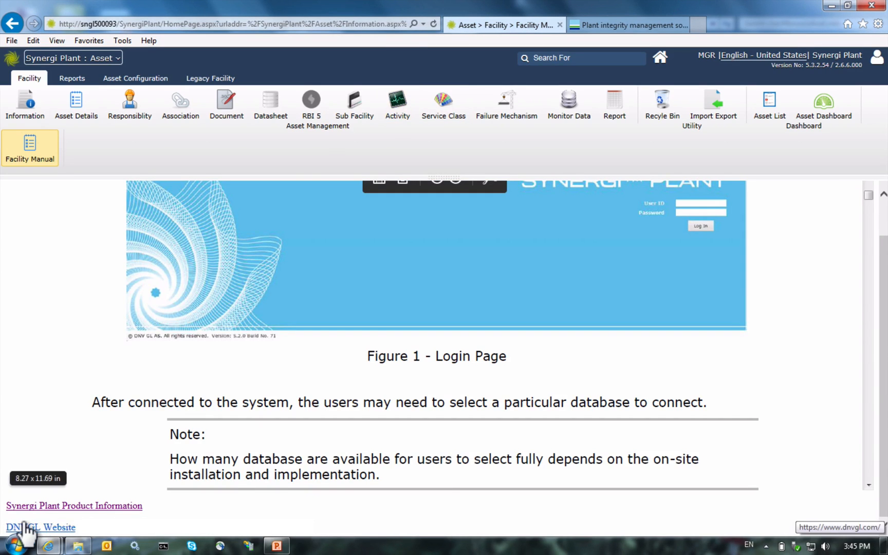
click(25, 528)
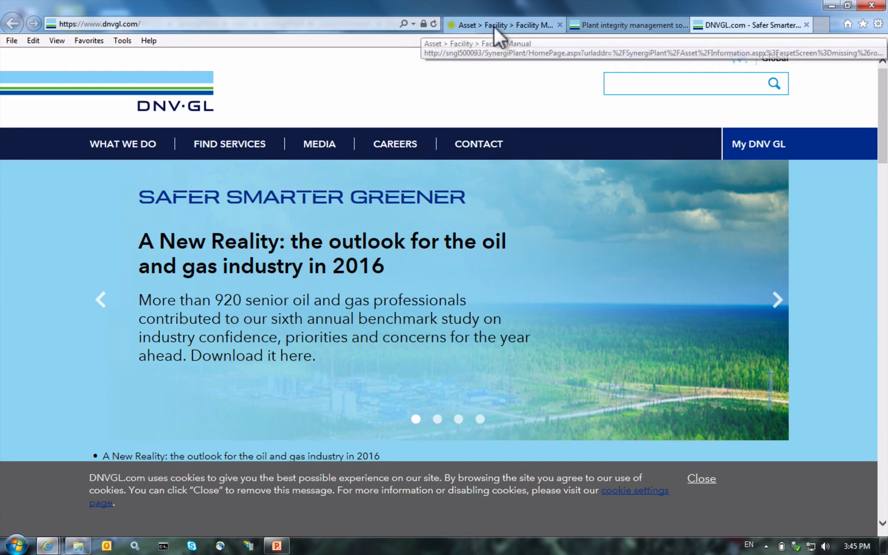
click(495, 26)
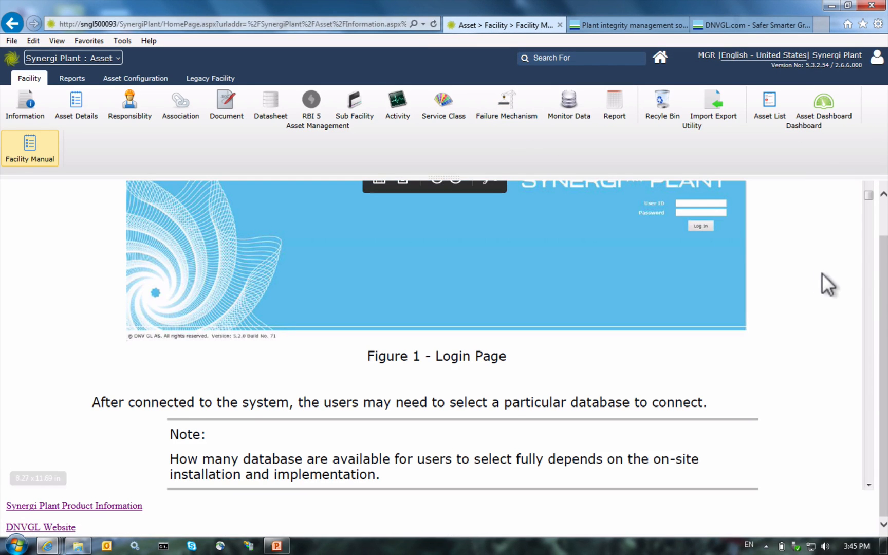
Step: Scroll the manual back to its cover, close both dnvgl.com tabs, and switch to PowerPoint
scroll(869, 254, up, 2)
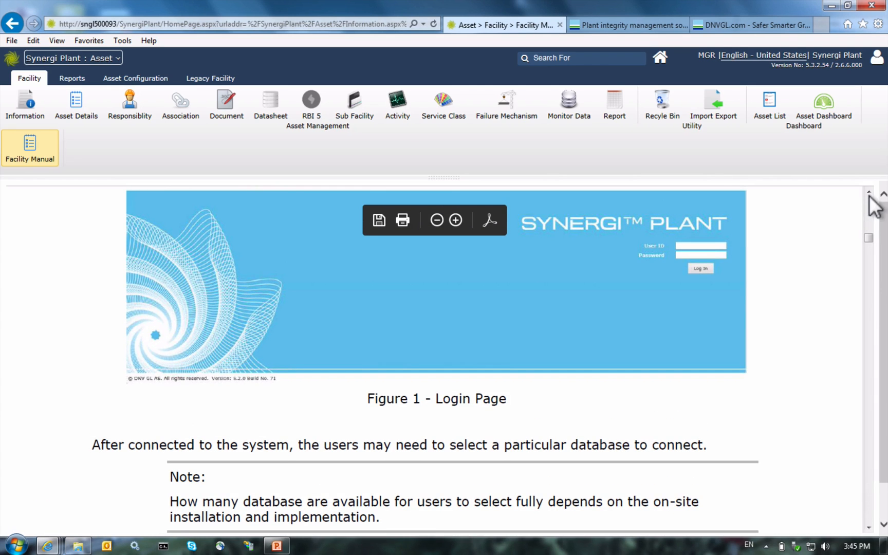
scroll(849, 204, up, 5)
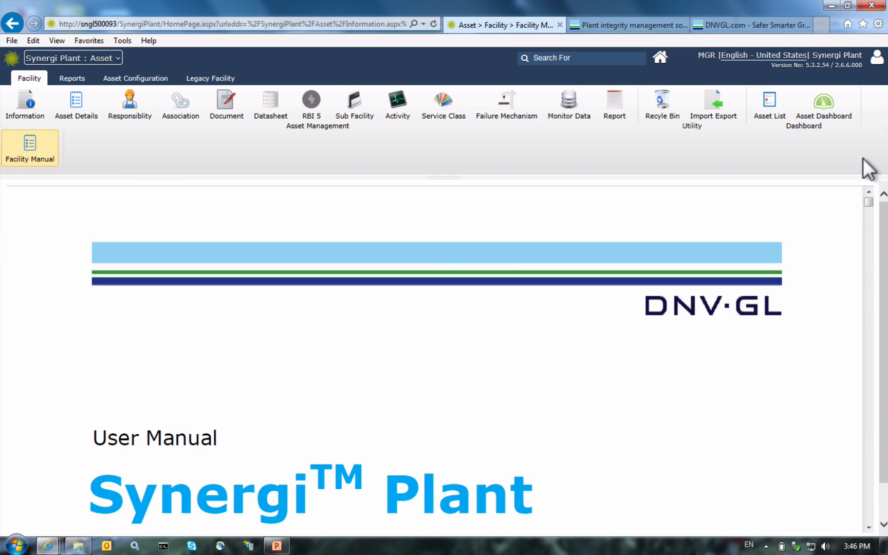
click(789, 24)
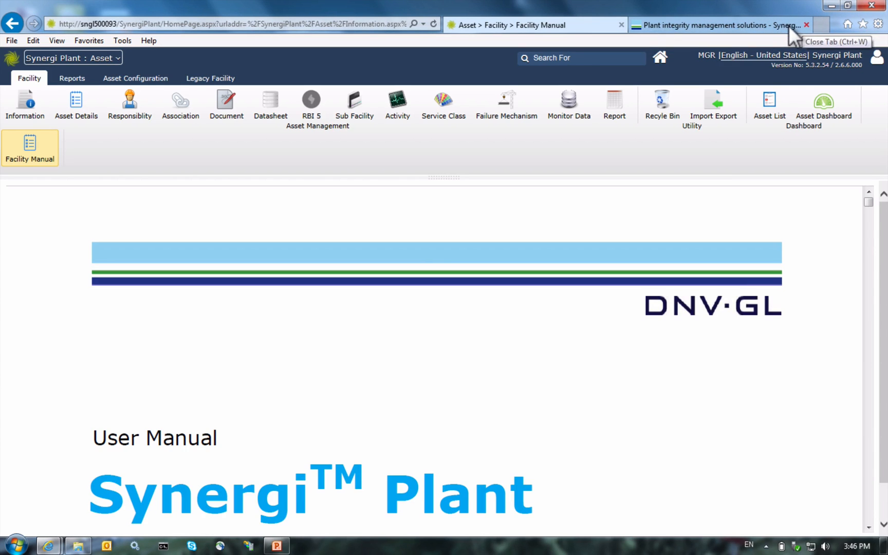
click(789, 25)
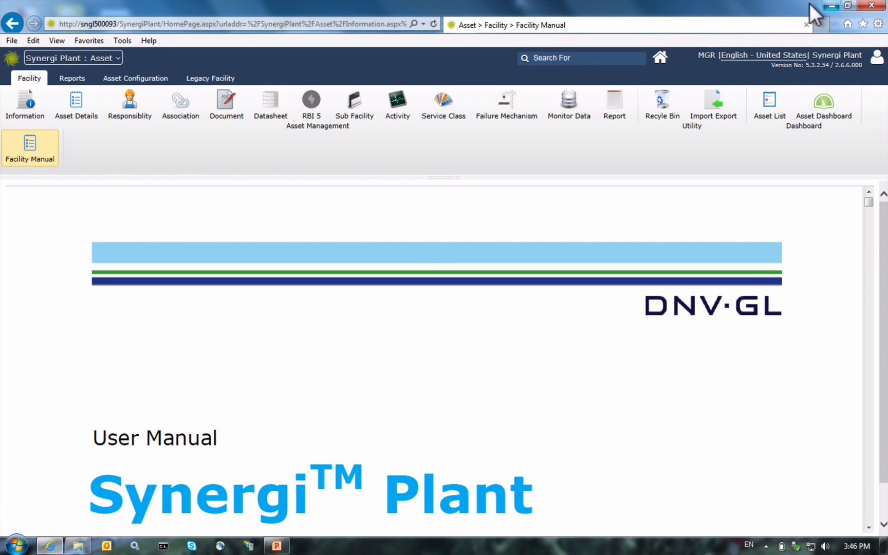
click(830, 6)
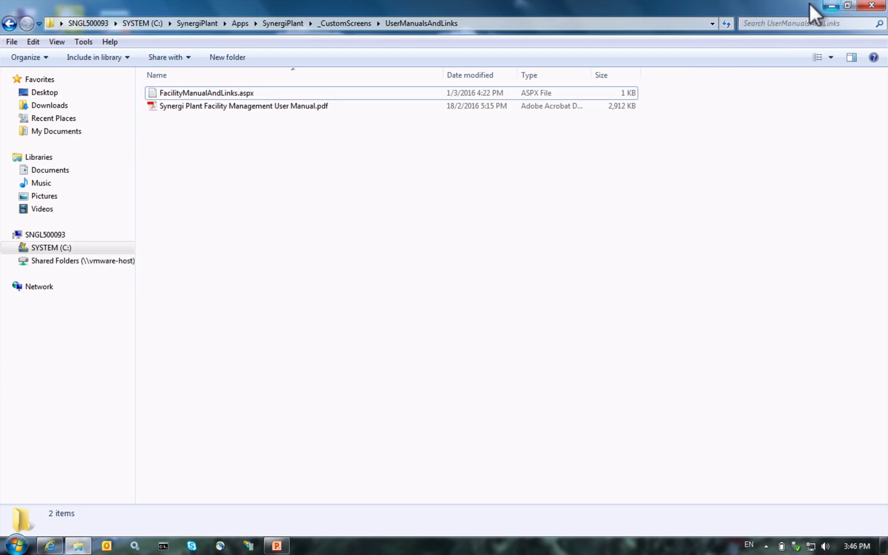
click(276, 546)
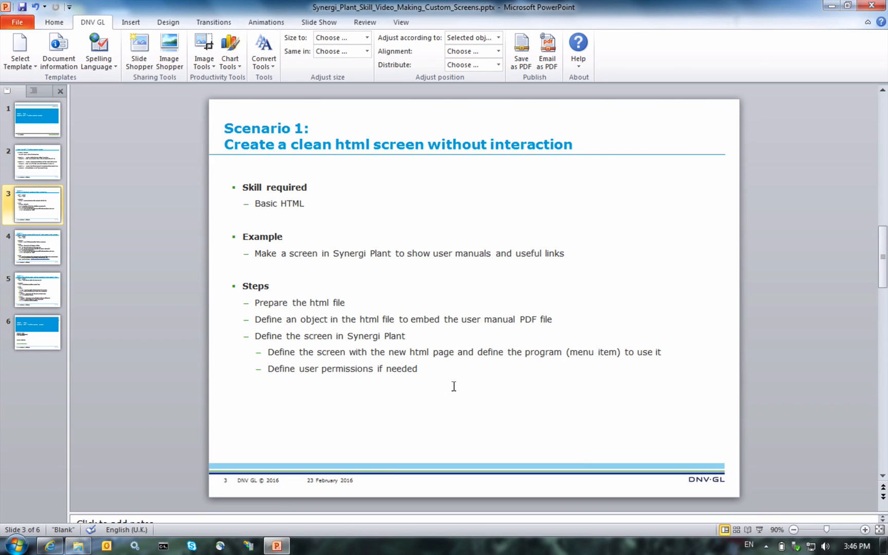
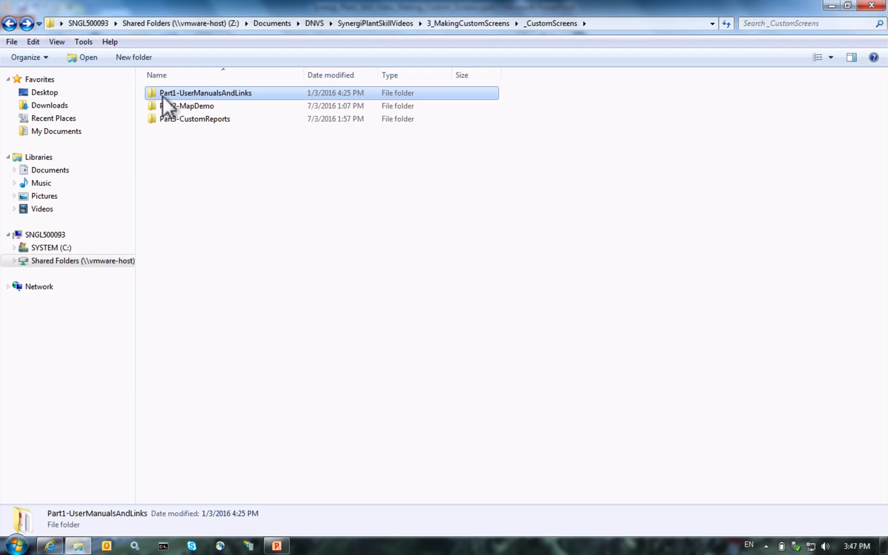
Step: Copy the Part2-MapDemo folder and paste it into SynergiPlant's _CustomScreens folder
click(180, 109)
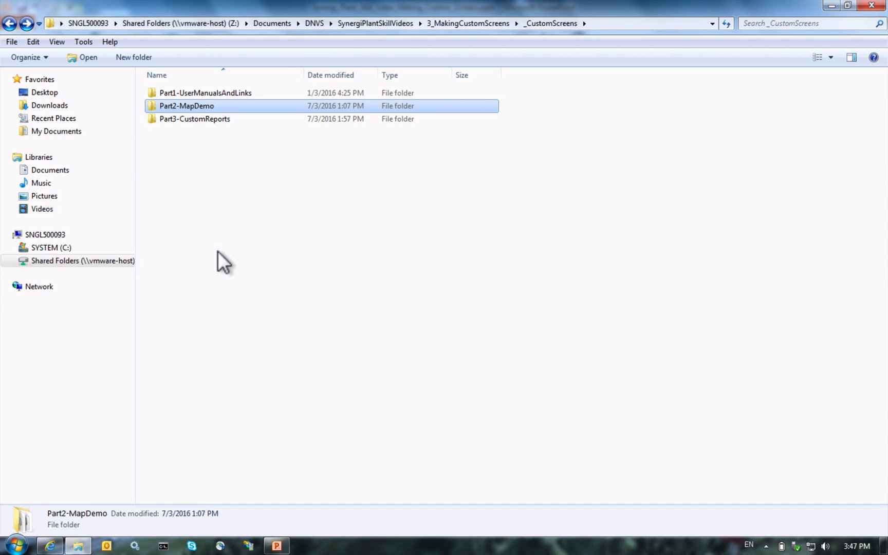
click(9, 24)
click(9, 24)
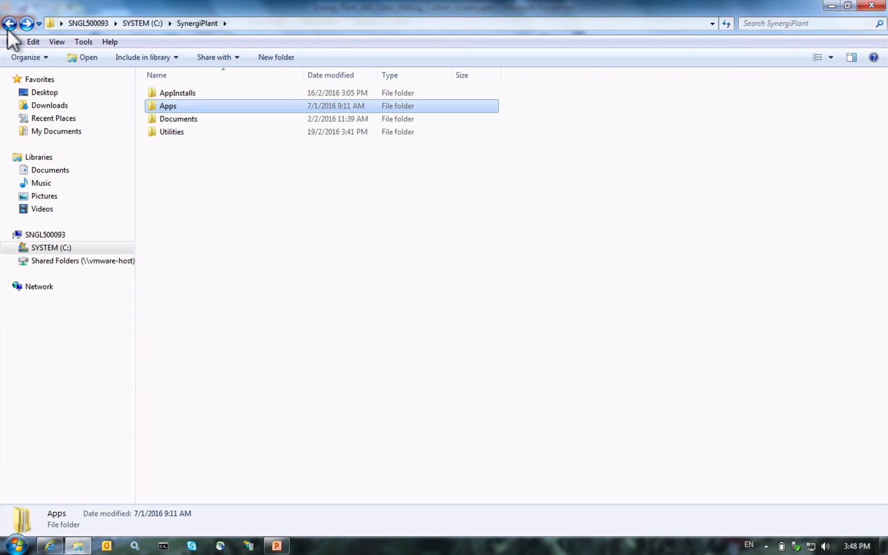
click(9, 24)
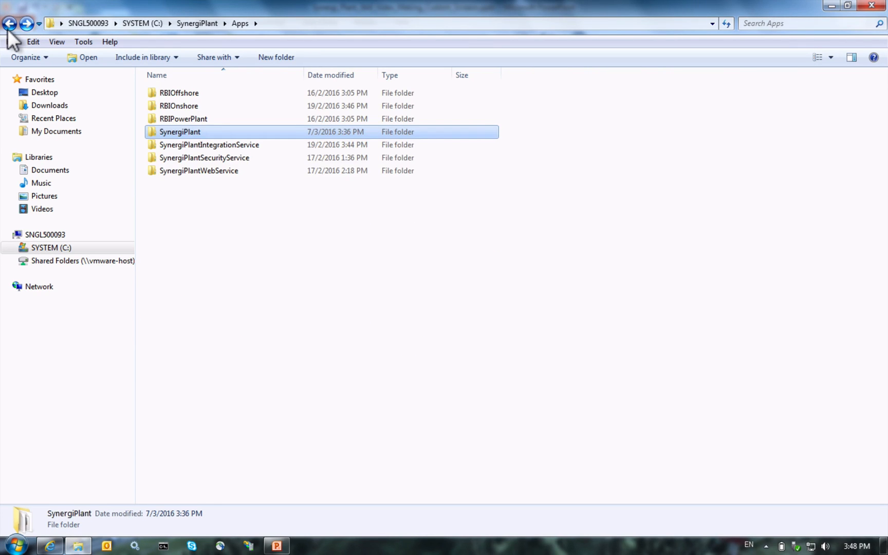
click(9, 24)
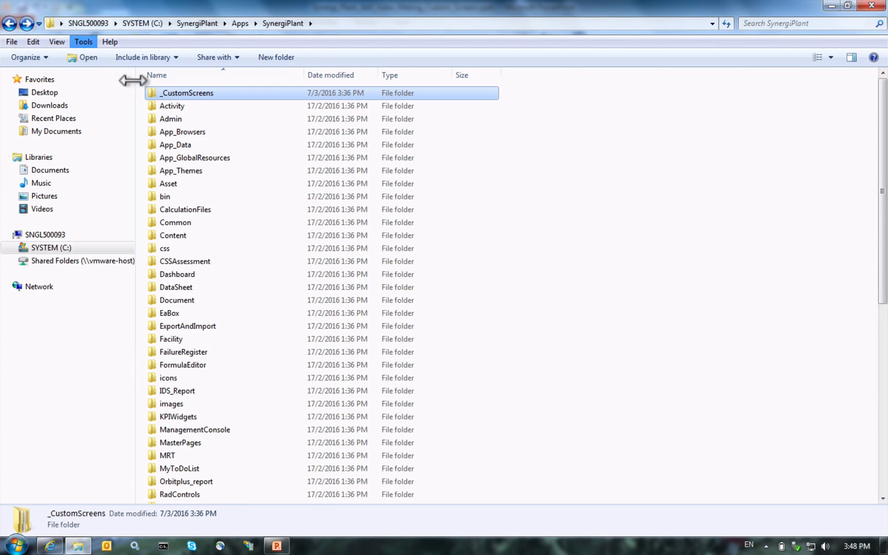
double_click(169, 95)
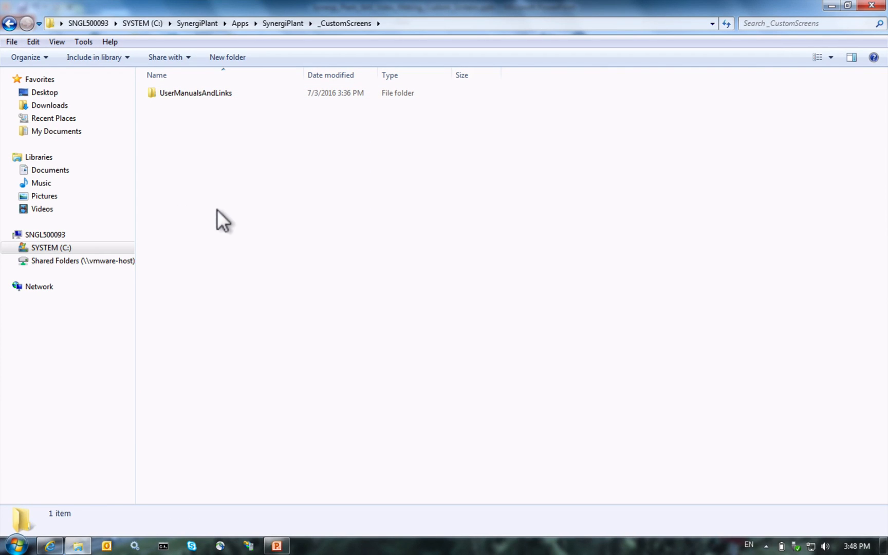
key(ctrl+v)
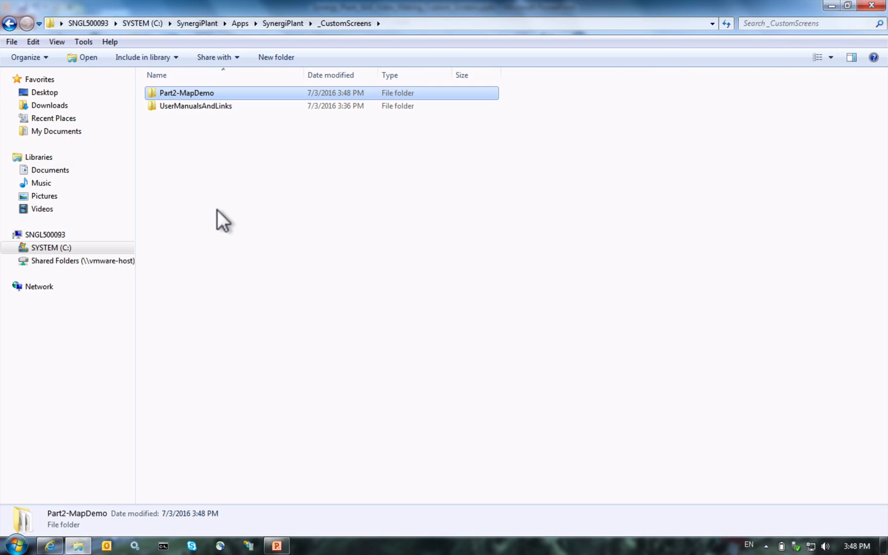
Step: Rename the pasted folder to MapDemo and open it
click(163, 91)
click(181, 93)
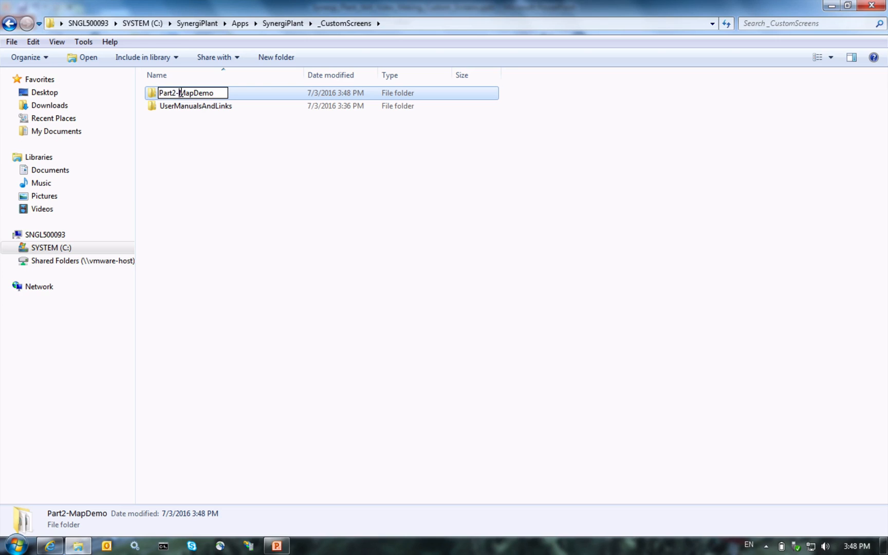
key(BackSpace)
key(BackSpace)
key(BackSpace)
key(BackSpace)
key(BackSpace)
key(BackSpace)
key(Return)
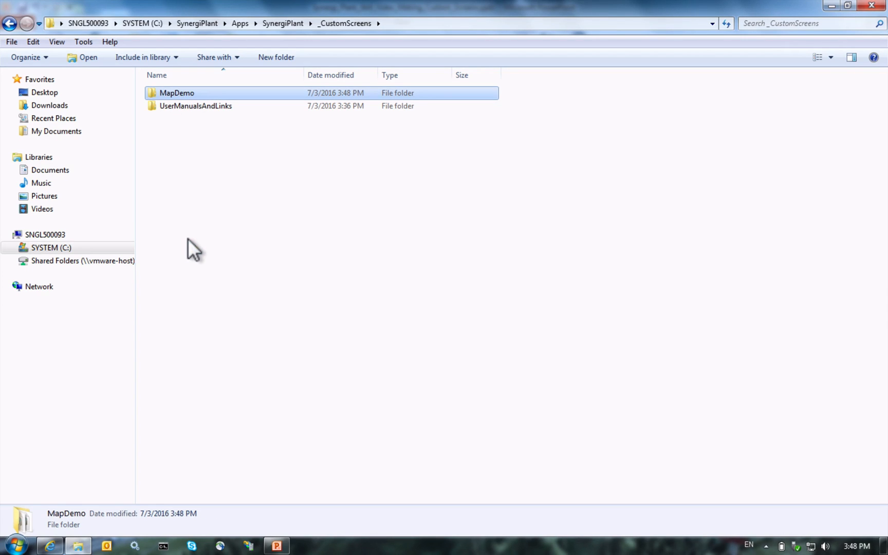
key(Return)
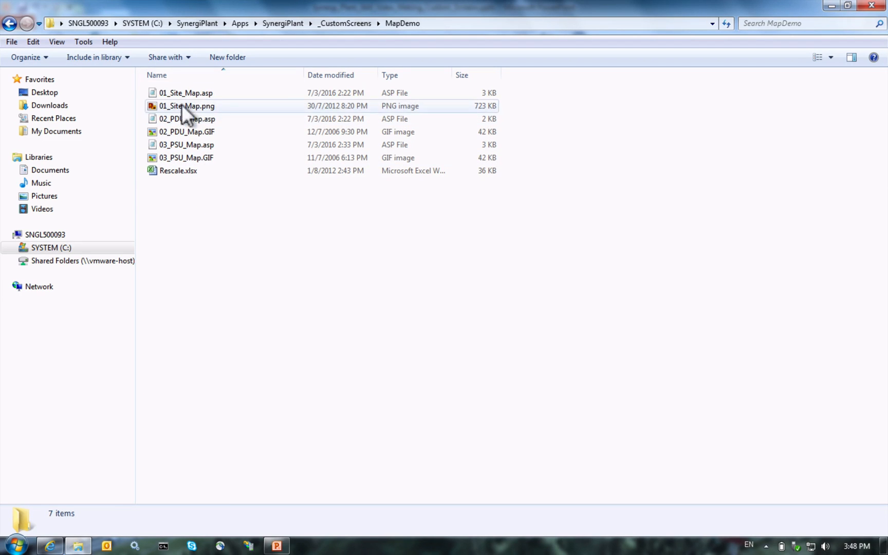
click(197, 91)
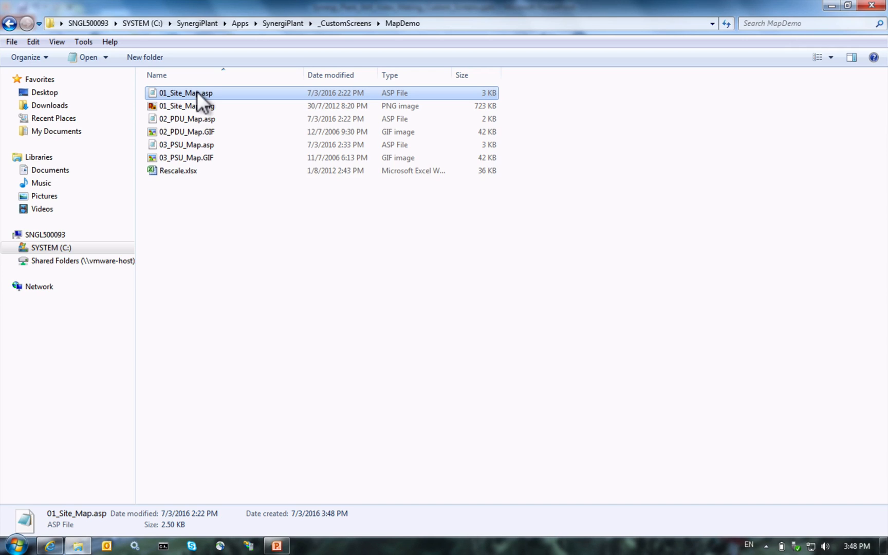
double_click(197, 92)
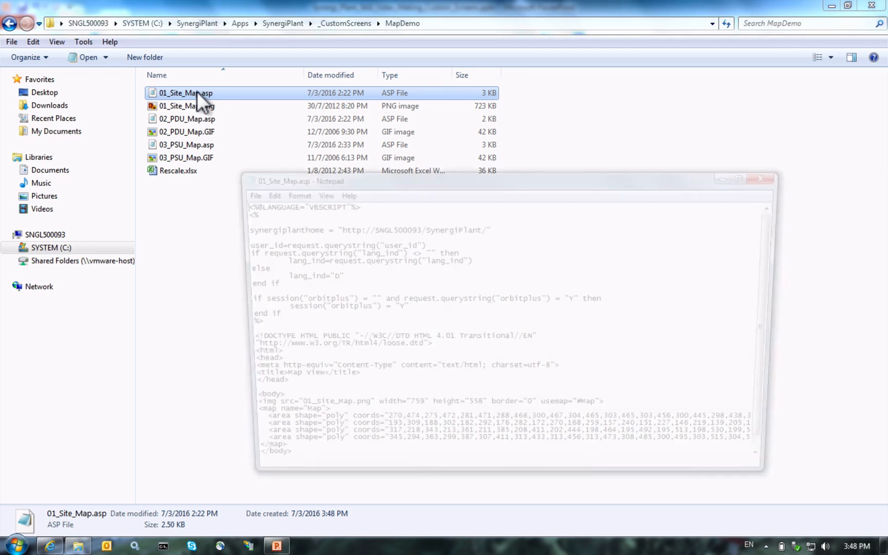
double_click(417, 175)
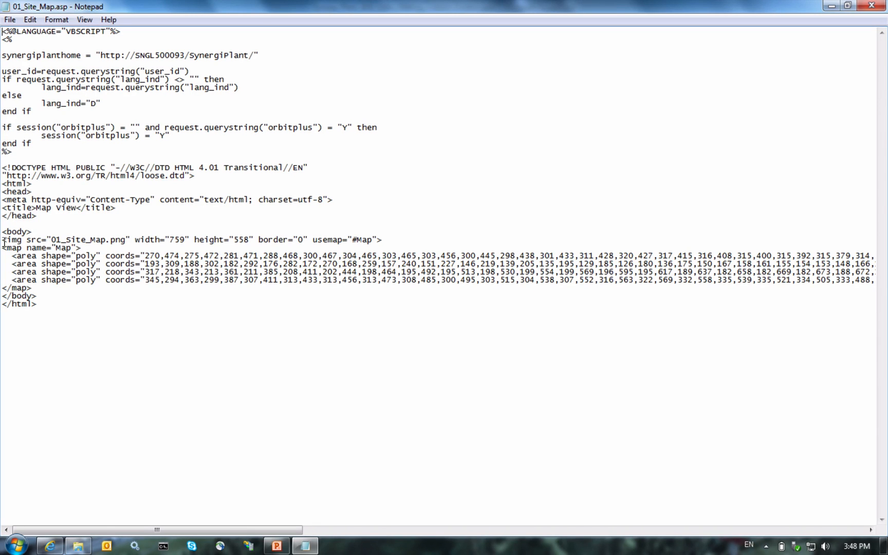
drag(4, 242, 125, 243)
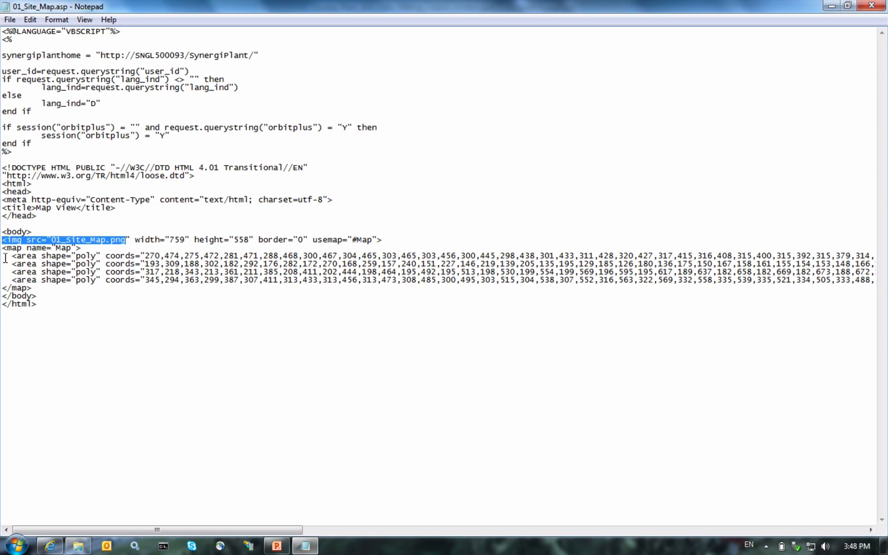
drag(5, 257, 2, 287)
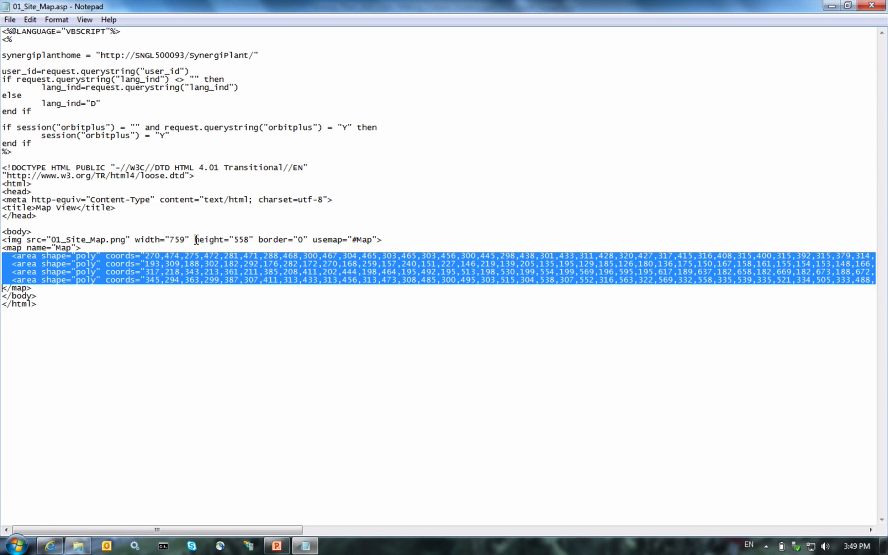
click(313, 239)
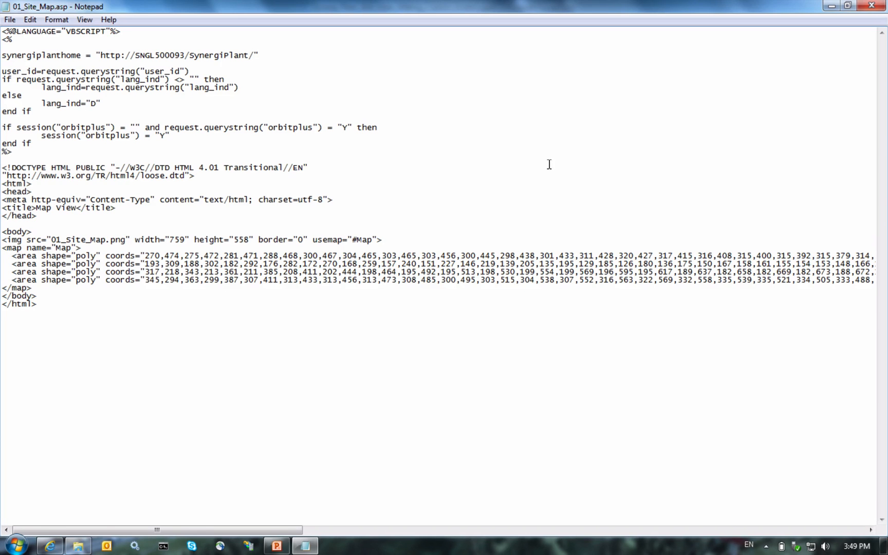
click(860, 8)
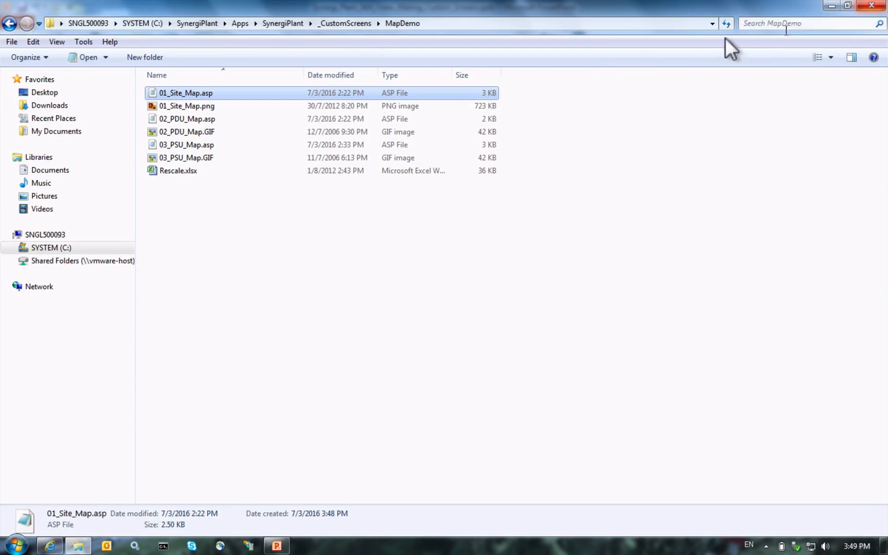
double_click(177, 93)
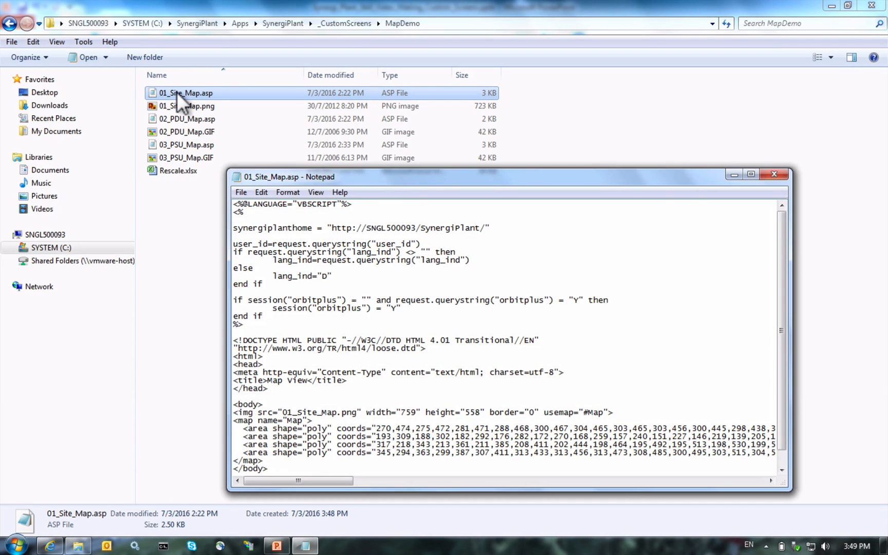
double_click(390, 176)
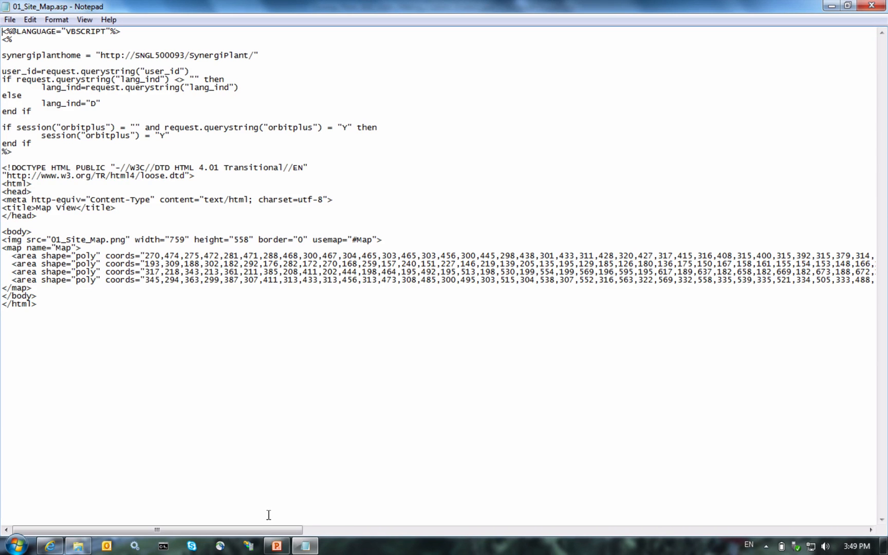
drag(247, 529, 823, 540)
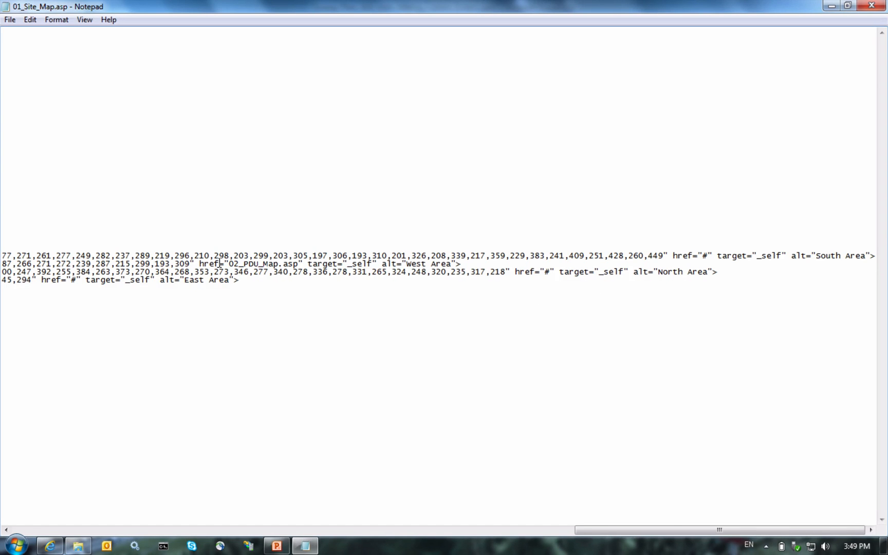
right_click(198, 263)
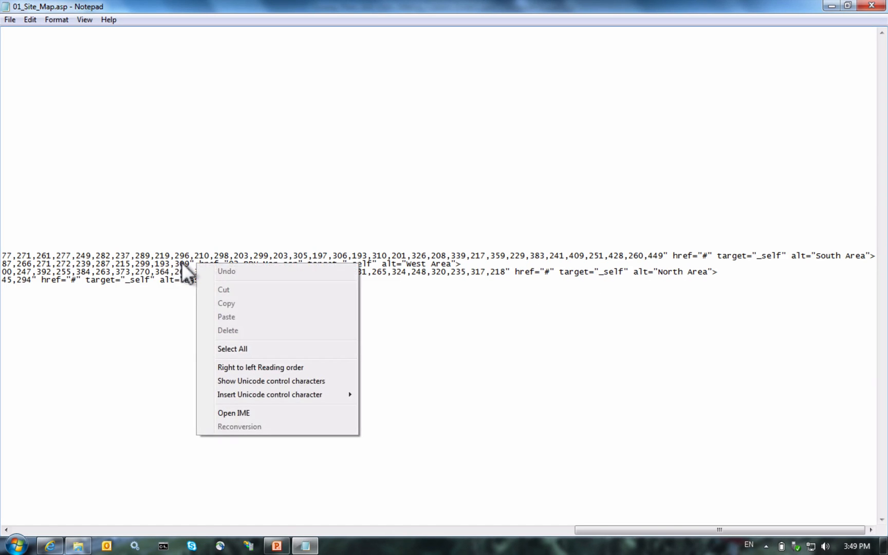
key(Escape)
drag(200, 264, 299, 264)
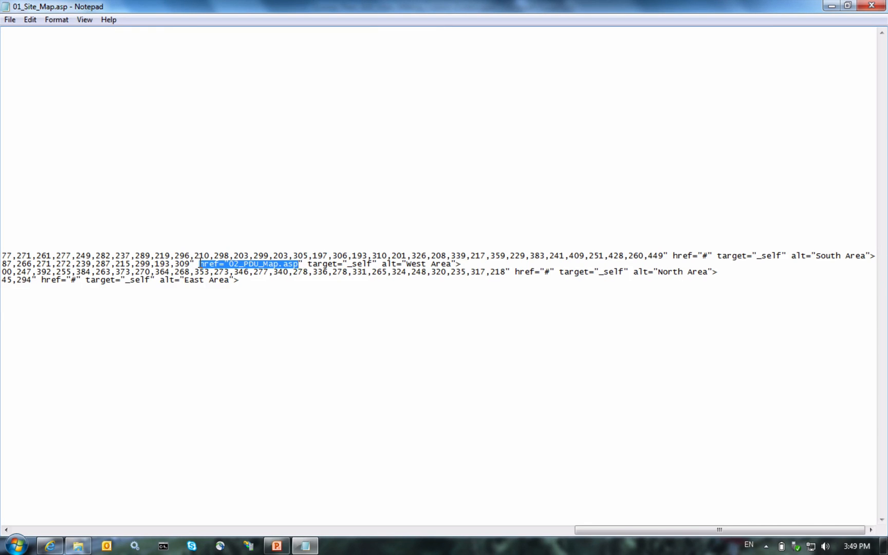
key(shift+Right)
click(857, 6)
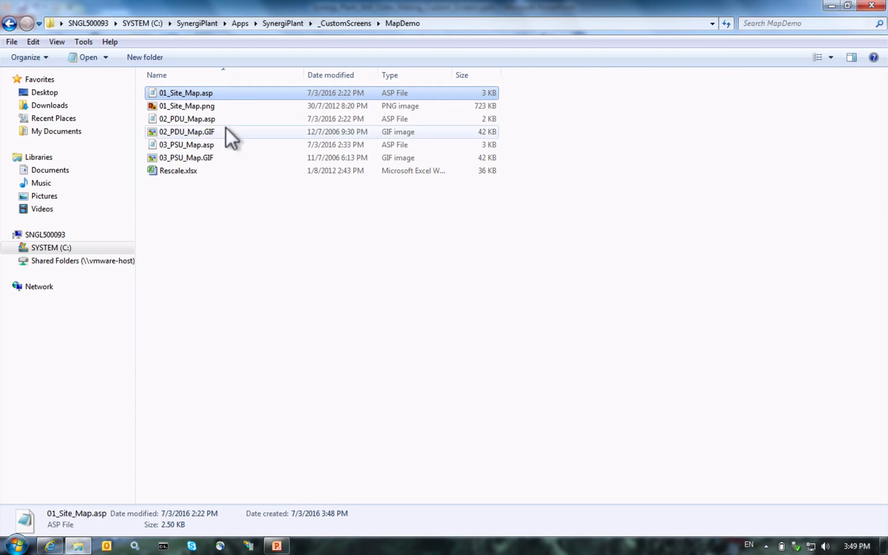
double_click(192, 117)
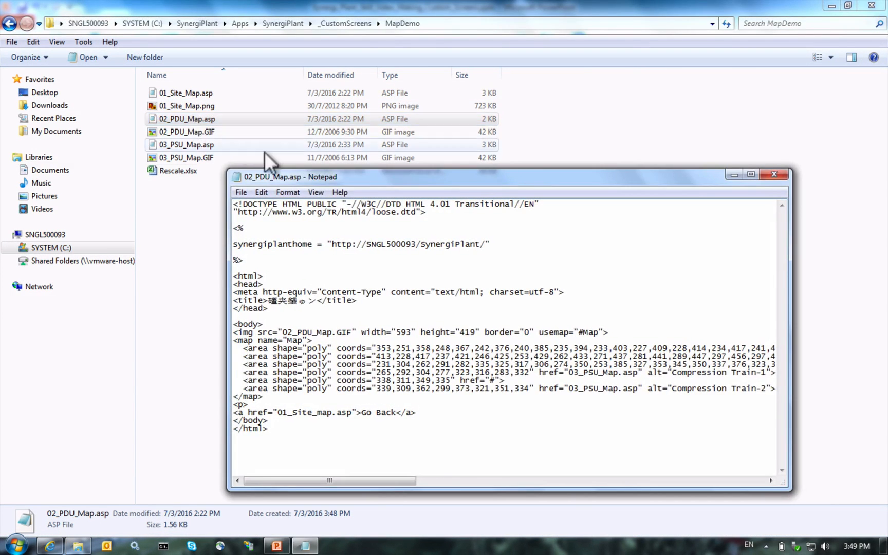
double_click(312, 176)
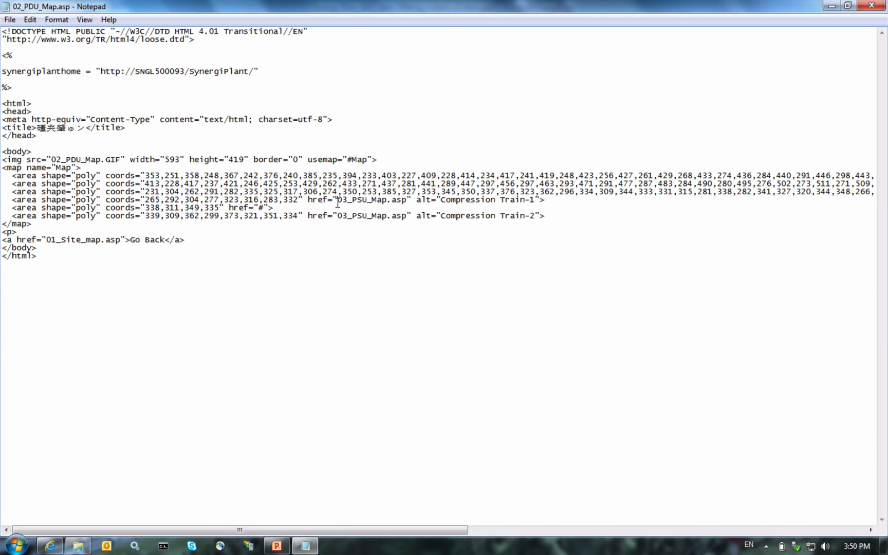
key(shift+Right)
key(shift+Right)
key(shift+Right)
key(shift+Right)
key(shift+Right)
key(shift+Right)
key(shift+Right)
key(shift+Right)
key(shift+Right)
key(shift+Right)
key(shift+Right)
key(shift+Right)
key(shift+Right)
key(shift+Right)
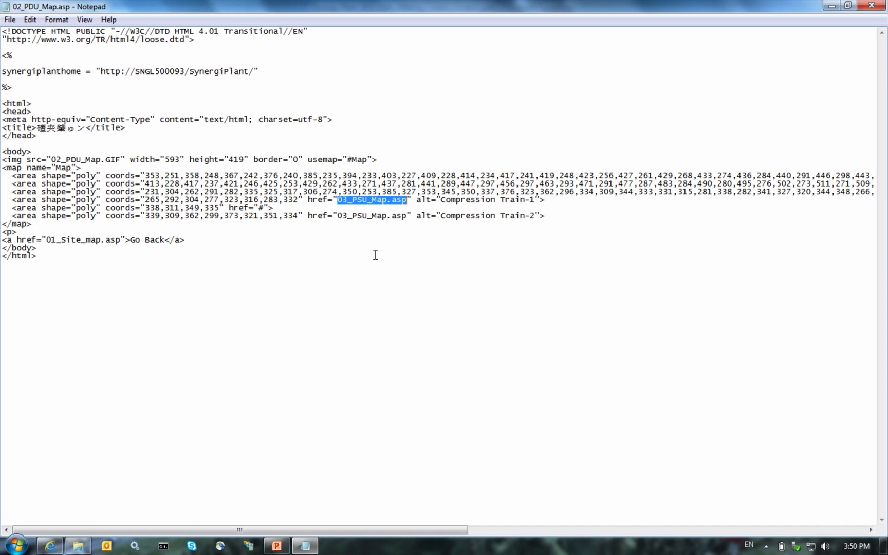
click(121, 160)
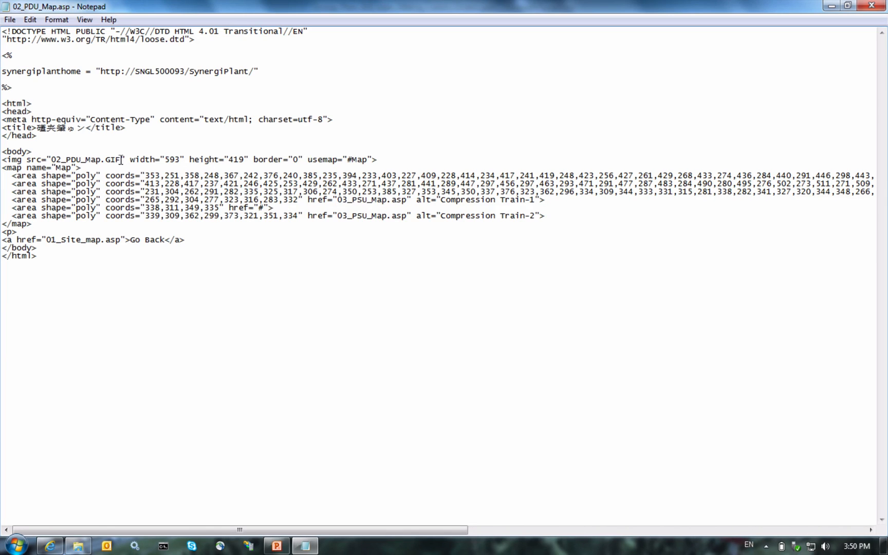
key(shift+Left)
key(shift+Left)
key(shift+Left)
click(858, 10)
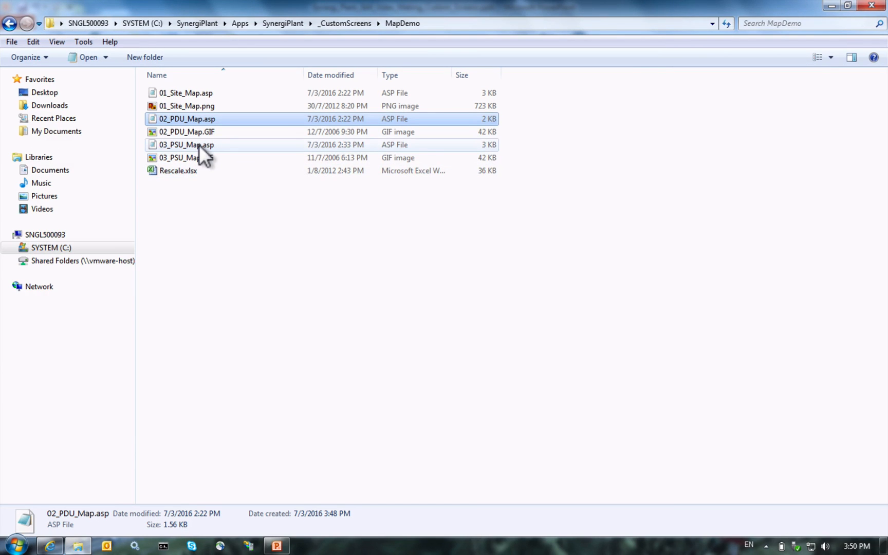
double_click(199, 144)
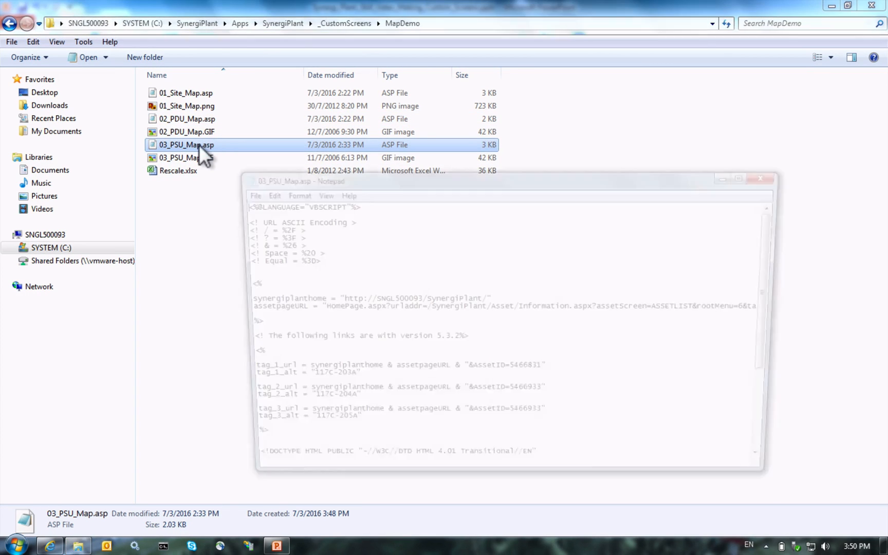
double_click(330, 171)
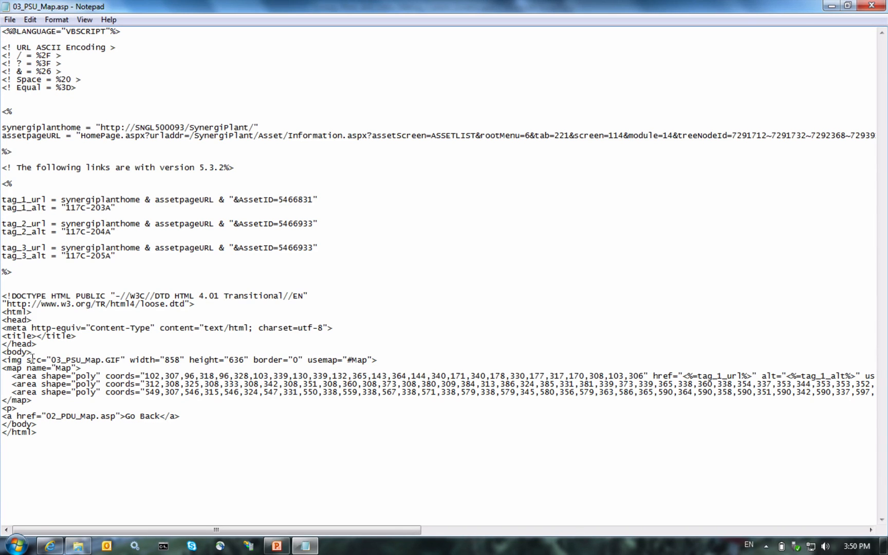
drag(52, 360, 119, 362)
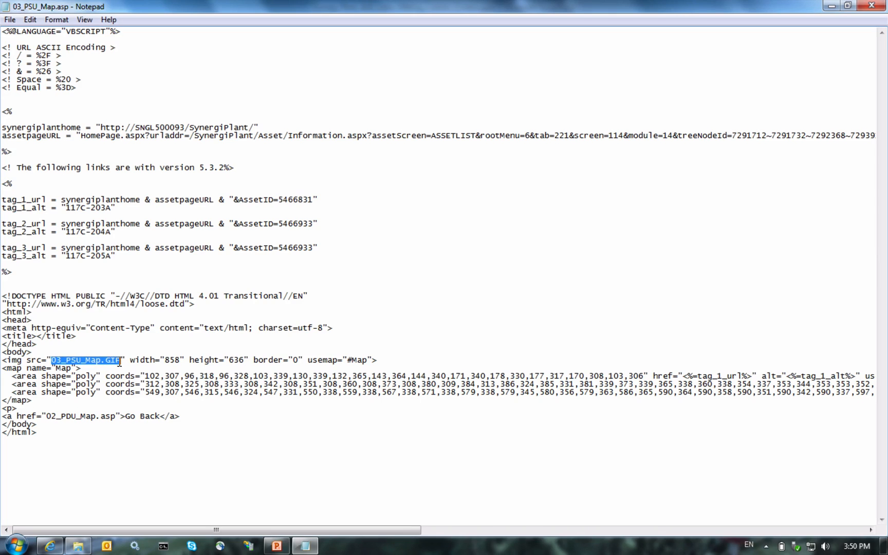
click(59, 370)
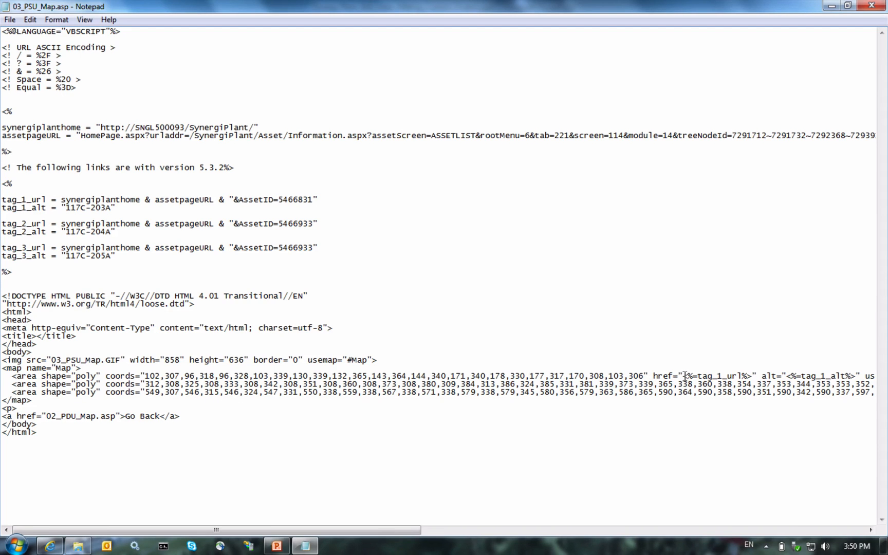
key(shift+Right)
key(shift+Right)
key(shift+Right)
key(shift+Right)
key(shift+Right)
key(shift+Right)
key(shift+Right)
key(shift+Right)
key(shift+Right)
key(shift+Right)
key(shift+Right)
key(shift+Right)
key(shift+Right)
key(shift+Right)
key(shift+Right)
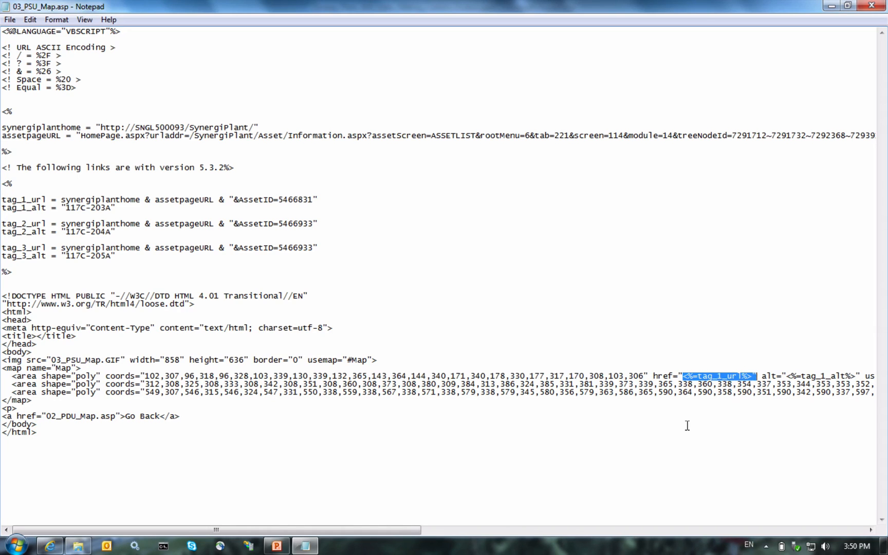
key(shift+Left)
click(62, 200)
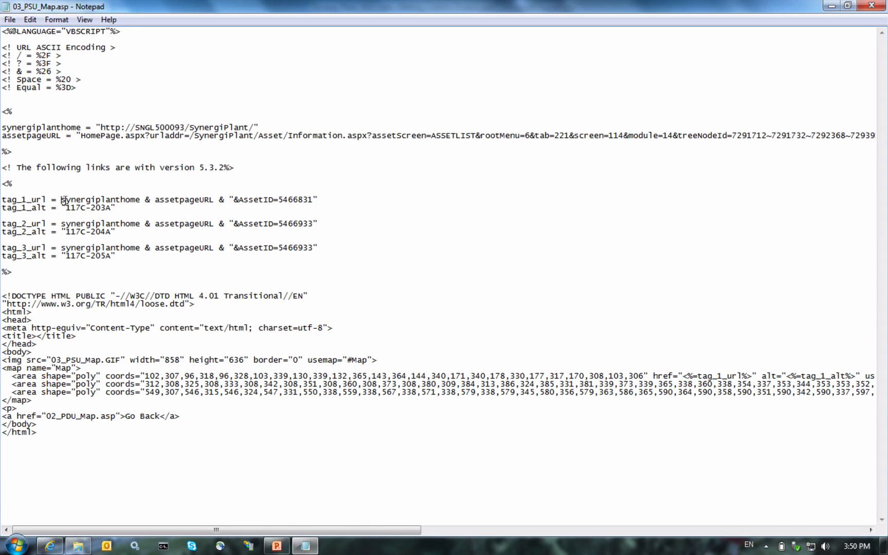
key(shift+Right)
key(shift+Right)
key(shift+Right)
key(shift+Right)
key(shift+Right)
key(shift+Right)
key(shift+Right)
key(shift+Right)
key(shift+Right)
key(shift+Right)
key(shift+Right)
key(shift+Right)
key(shift+Right)
key(shift+Right)
key(shift+Right)
key(shift+Right)
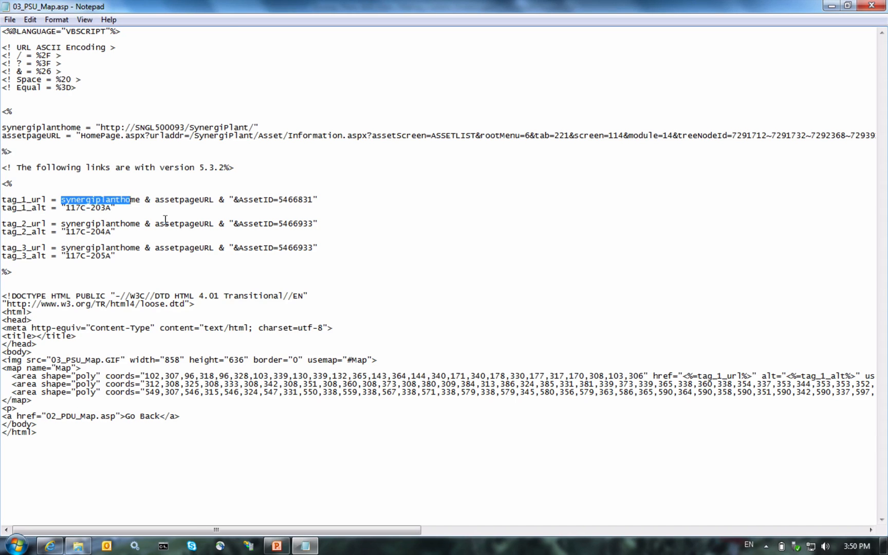
key(Right)
key(Right)
key(Right)
key(Right)
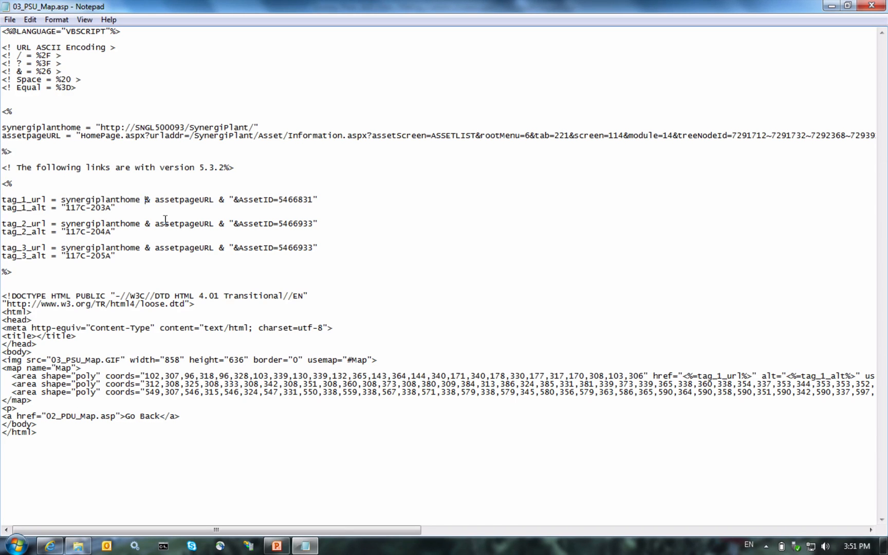
key(shift+Right)
key(shift+Right)
key(shift+Right)
key(shift+Right)
key(shift+Right)
key(shift+Right)
key(shift+Right)
key(shift+Right)
key(shift+Right)
key(shift+Right)
key(shift+Right)
key(shift+Right)
key(Right)
key(Right)
key(Right)
key(shift+Right)
key(shift+Right)
key(shift+Right)
key(shift+Right)
key(shift+Right)
key(shift+Right)
key(shift+Right)
key(shift+Right)
key(shift+Right)
key(shift+Right)
key(shift+Right)
key(shift+Right)
key(shift+Right)
key(shift+Right)
key(shift+Right)
key(shift+Right)
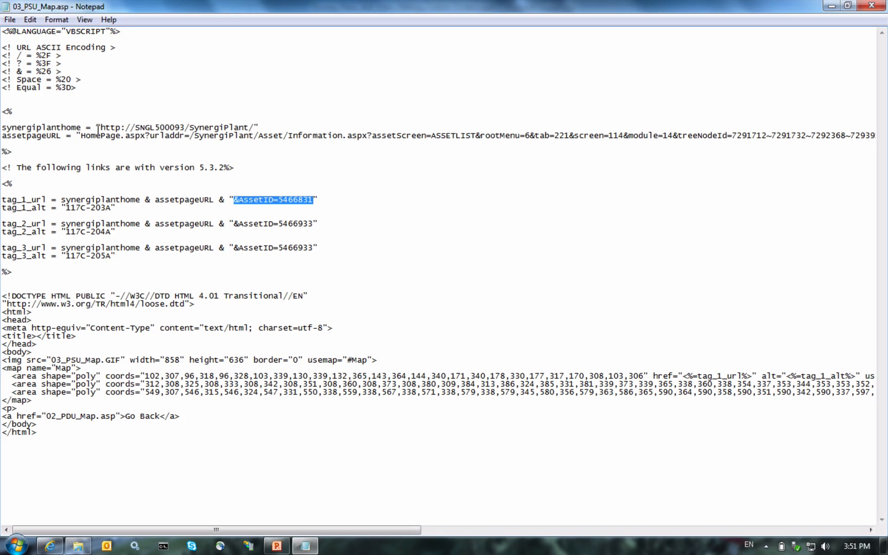
click(147, 124)
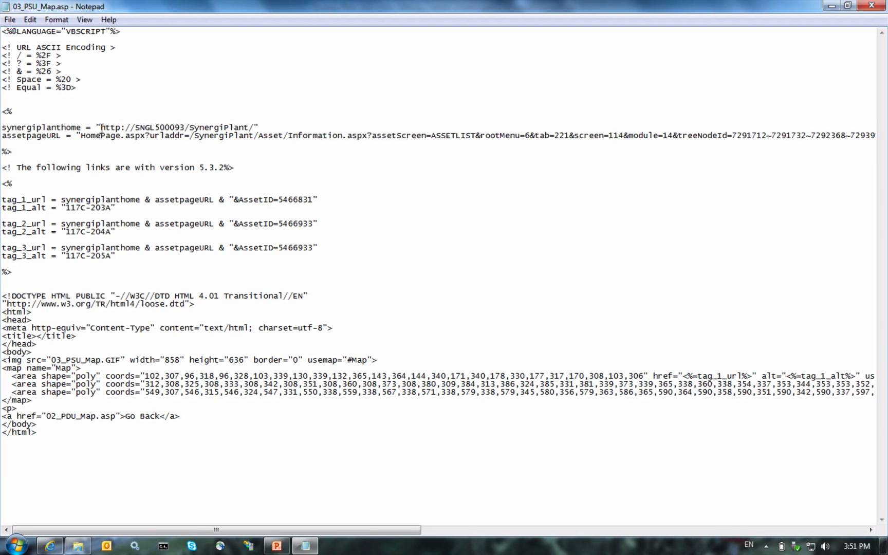
drag(100, 127, 169, 128)
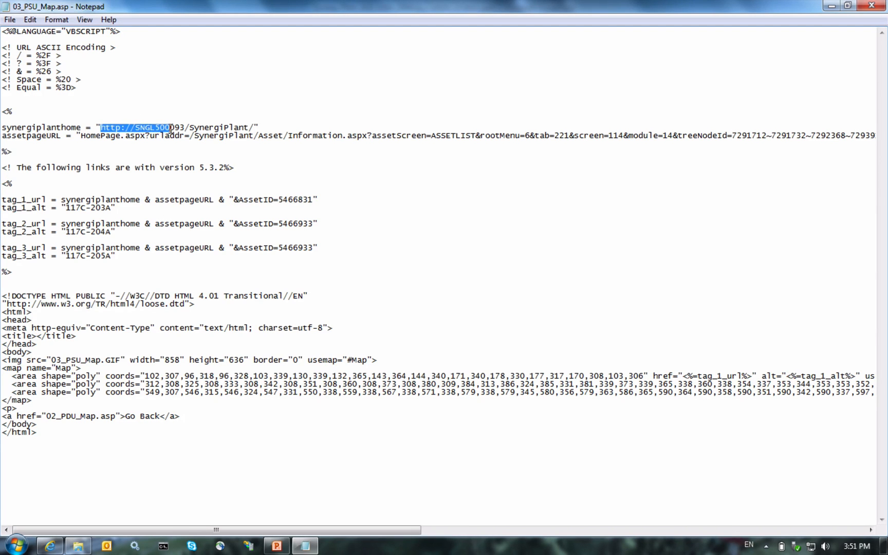
click(79, 138)
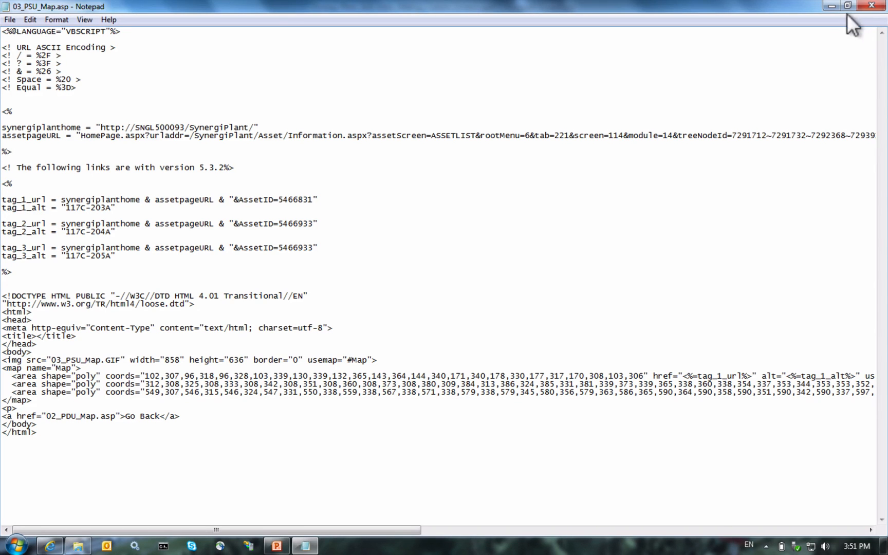
click(869, 6)
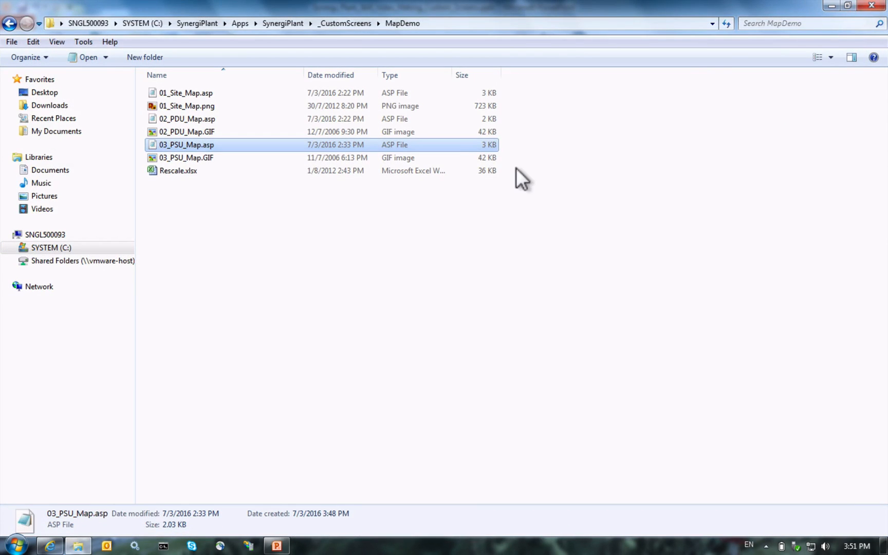
Step: Select 01_Site_Map.asp in MapDemo, then bring the Synergi Plant browser window forward
click(448, 241)
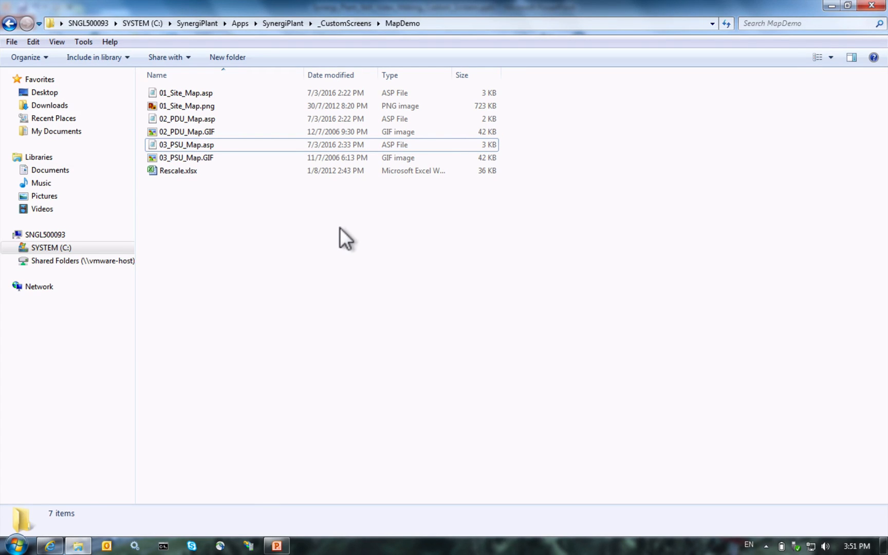
click(194, 93)
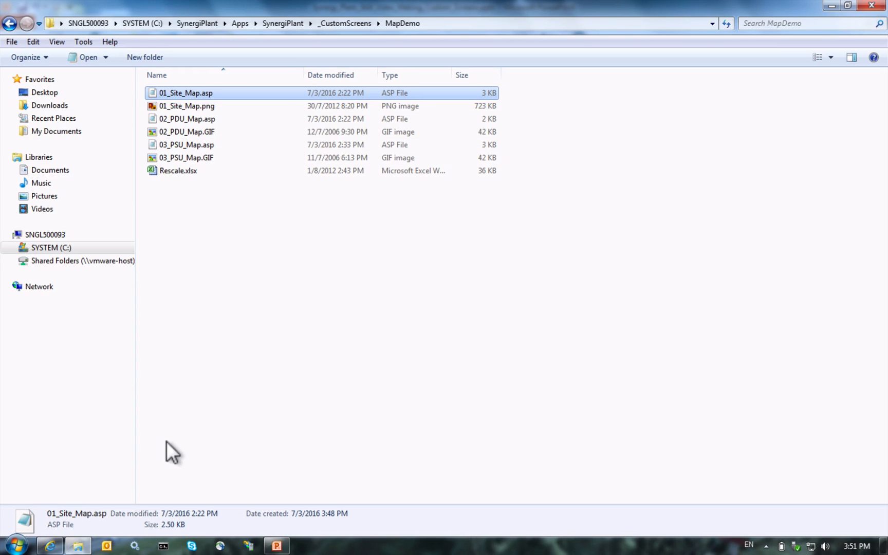
click(50, 546)
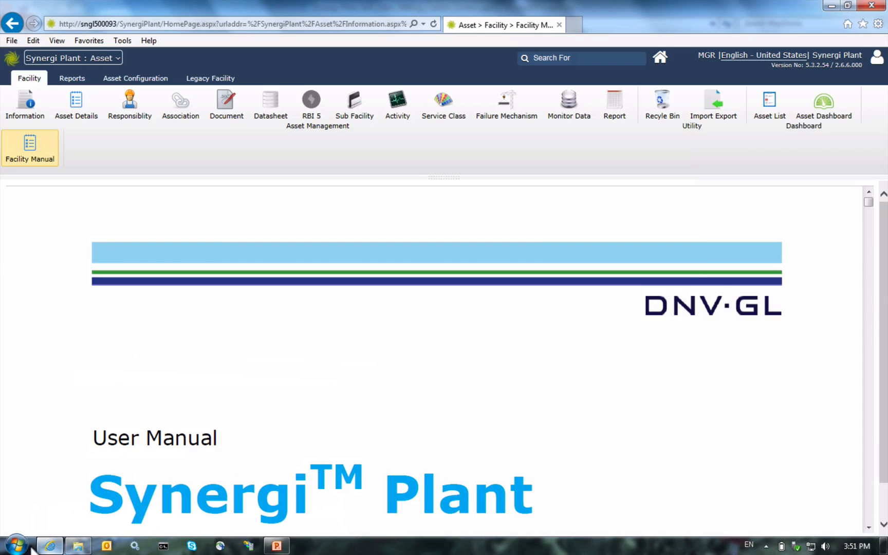
Step: Switch to the Administration module and show its list of configured Screens
click(91, 58)
click(332, 81)
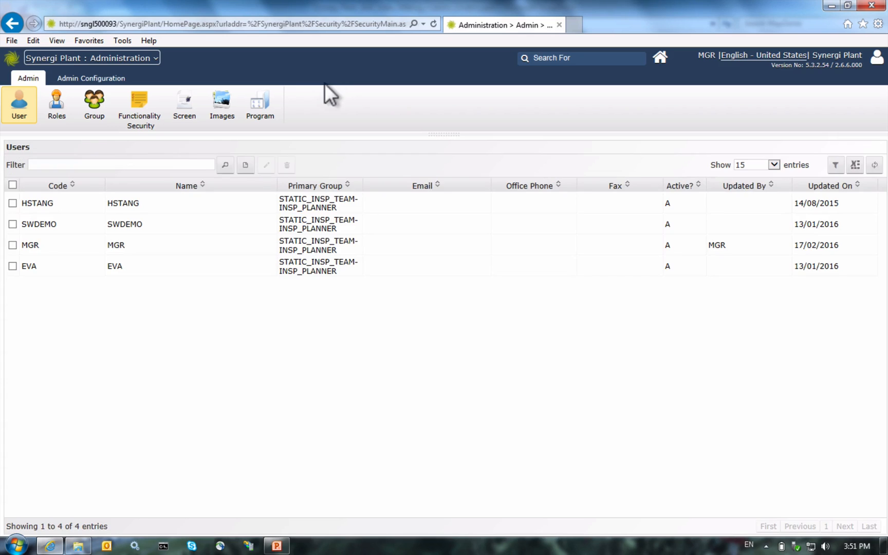
click(174, 110)
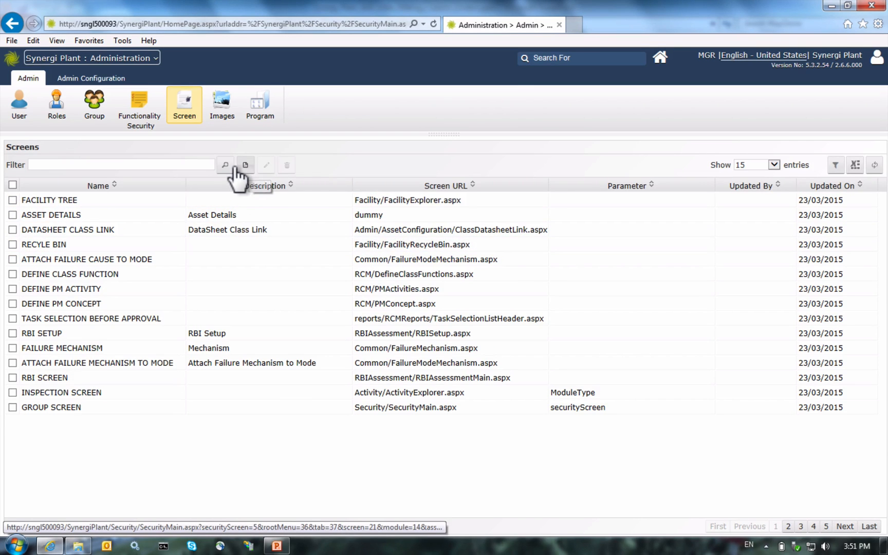
Step: Start a new screen named MAPVIEW with description 'Map View', then bring up the MapDemo folder
click(232, 166)
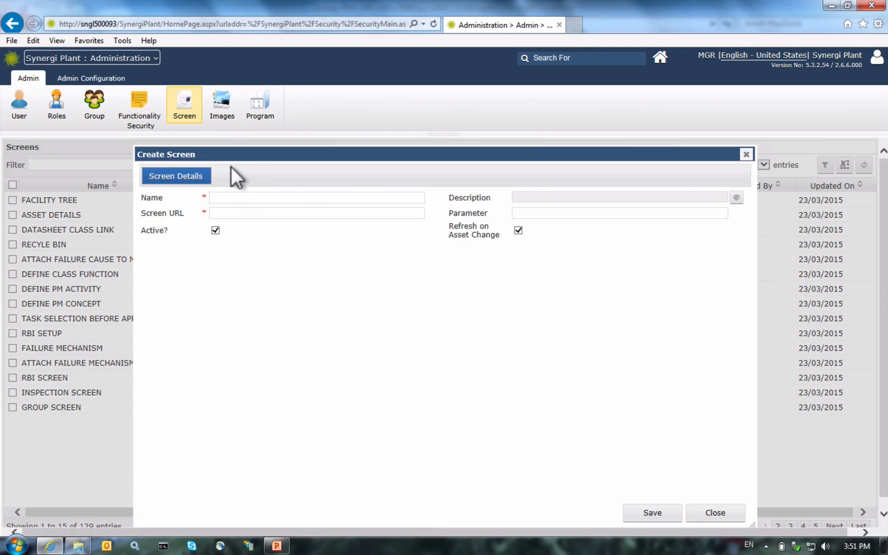
click(255, 199)
text(MA)
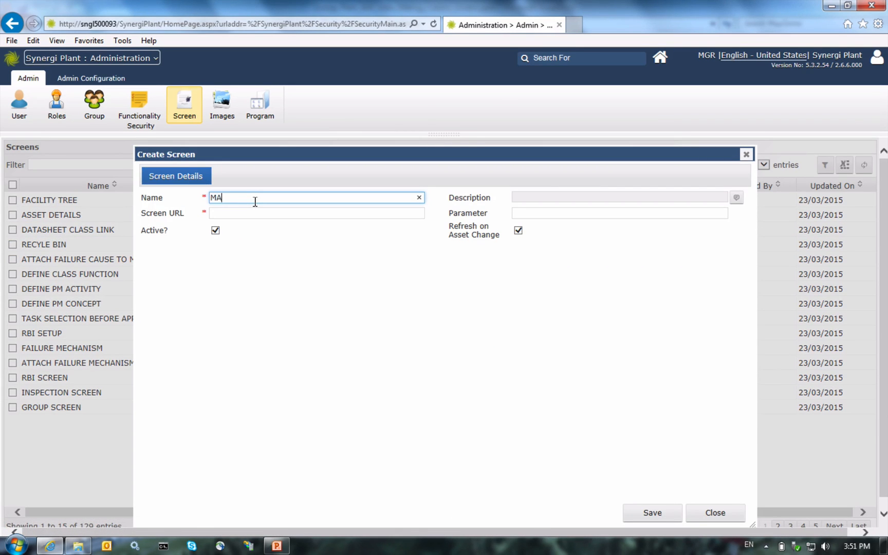
text(PVIEW)
click(719, 197)
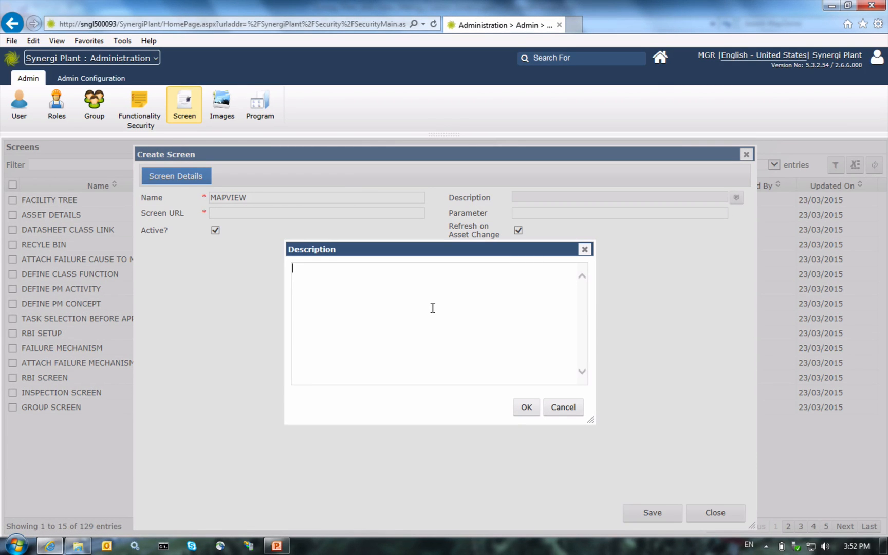
text(Map View)
click(521, 407)
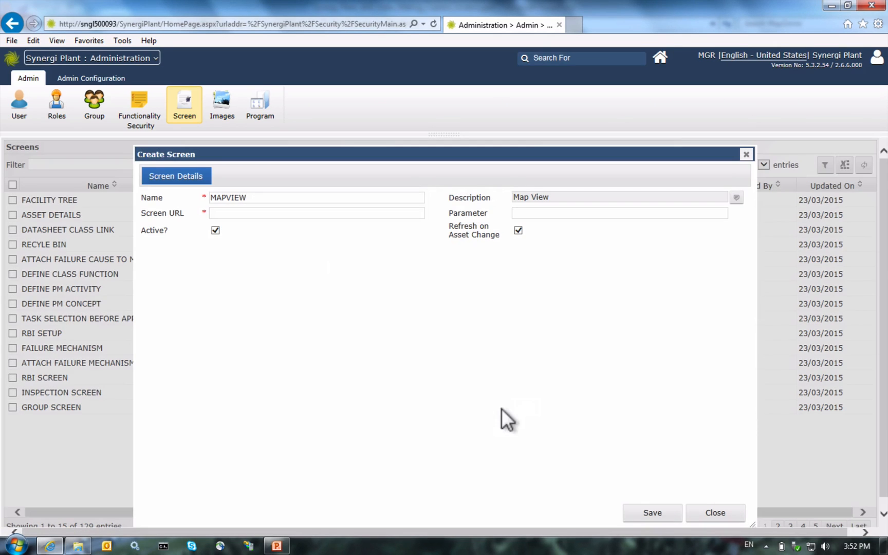
click(367, 215)
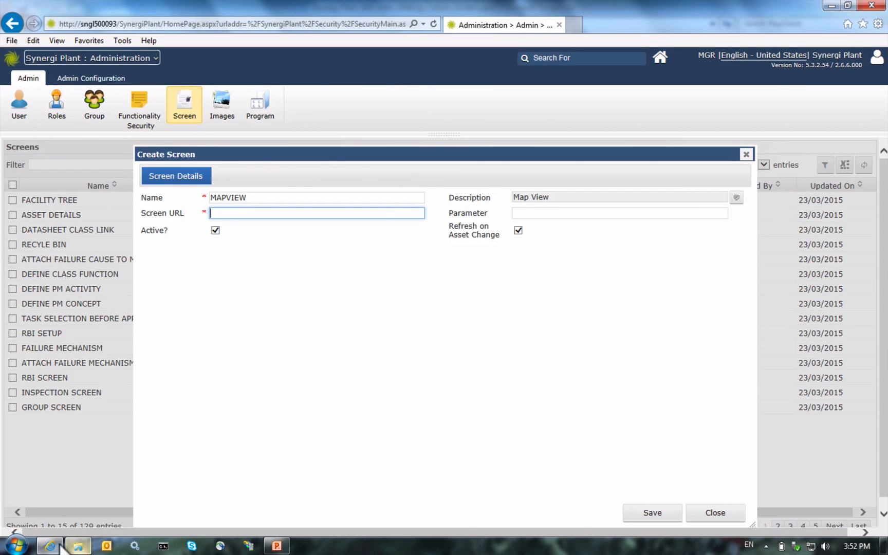
click(77, 546)
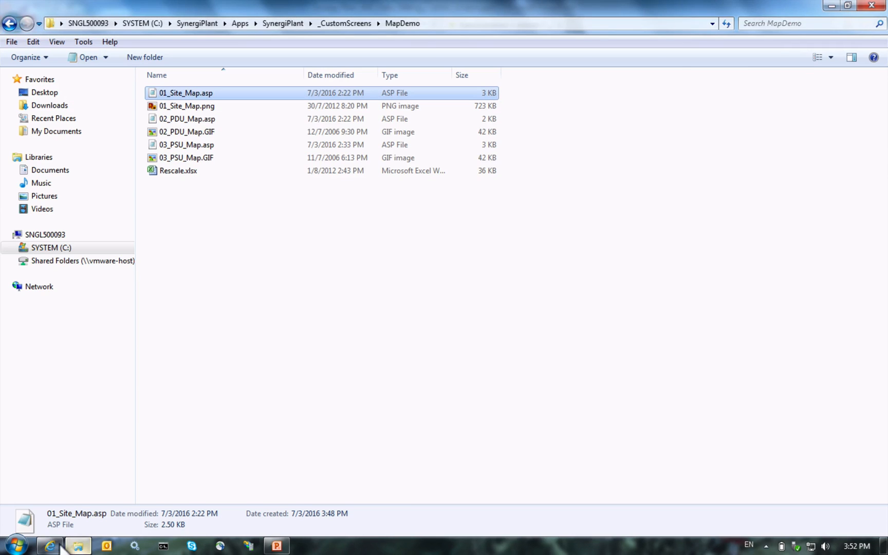
Step: Select the _CustomScreens\MapDemo part of the folder path in Explorer's address bar
click(438, 22)
click(296, 24)
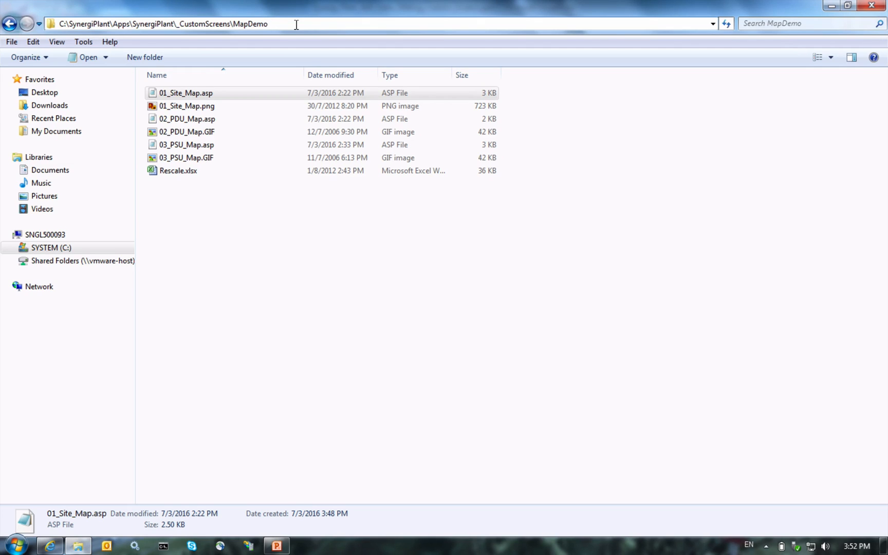
key(shift+Left)
key(shift+Left)
key(shift+Left)
key(shift+Left)
key(shift+Left)
key(shift+Left)
key(shift+Left)
key(shift+Left)
key(shift+Left)
key(shift+Left)
key(shift+Left)
key(shift+Left)
key(shift+Left)
key(shift+Left)
key(shift+Left)
key(shift+Left)
key(shift+Left)
key(shift+Left)
key(shift+Left)
key(shift+Left)
key(shift+Left)
key(shift+Left)
key(ctrl+c)
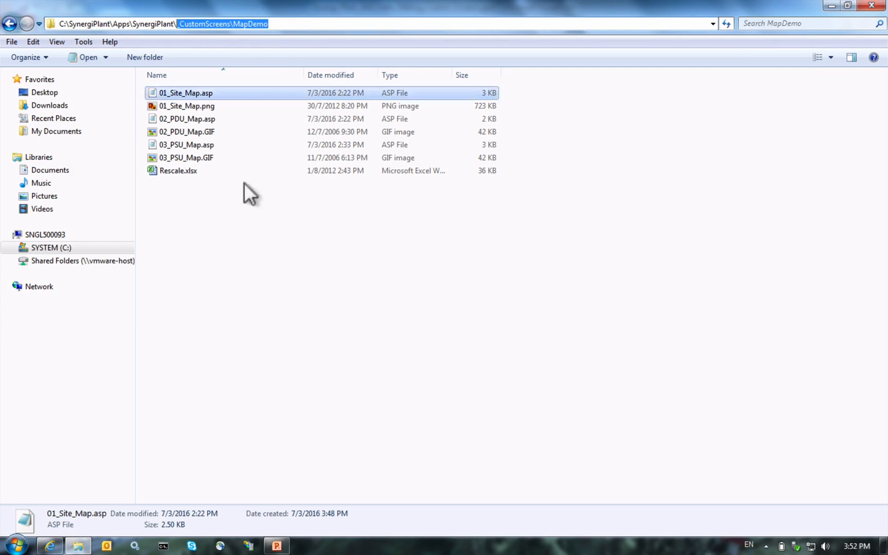
Step: Paste the path into Screen URL, changing the backslash to a forward slash: _CustomScreens/MapDemo
click(42, 547)
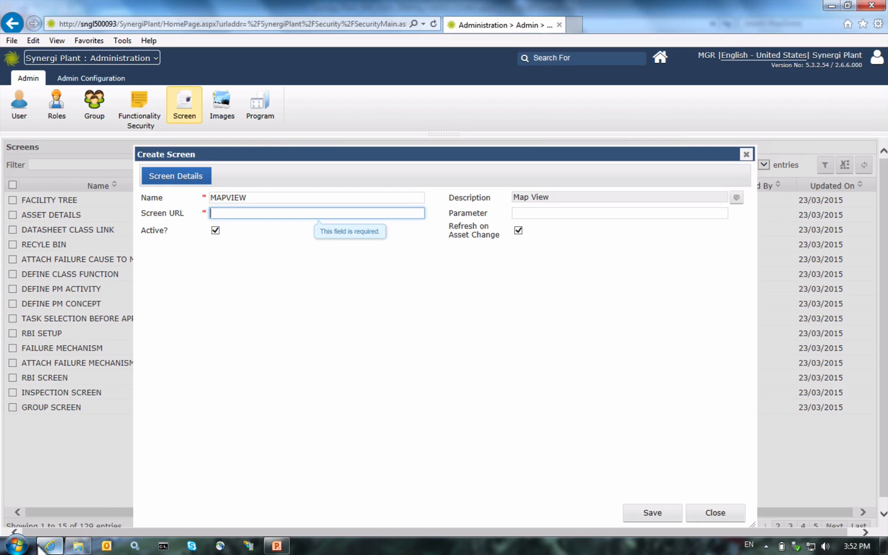
key(ctrl+v)
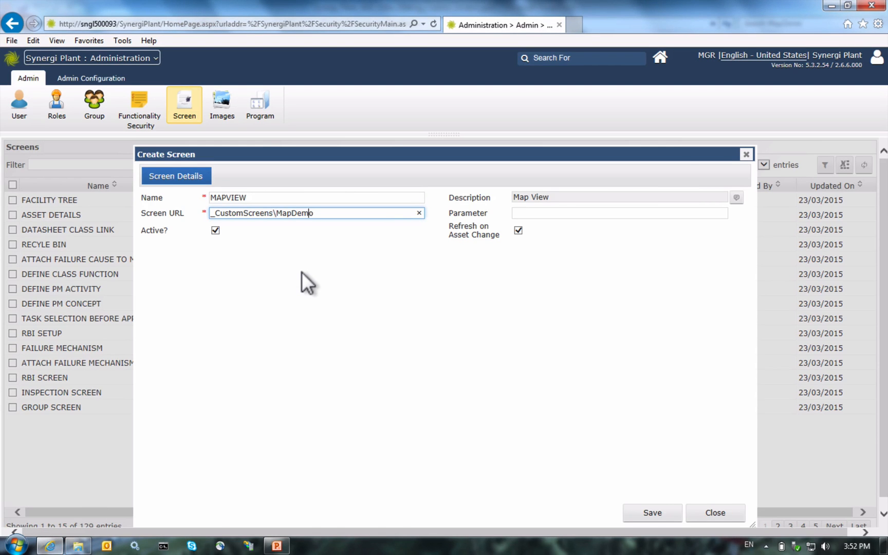
key(Left)
key(Left)
key(Left)
key(Left)
key(Left)
key(Left)
key(Left)
key(Left)
key(Delete)
text(/)
key(Right)
key(Right)
key(Right)
key(Right)
key(Right)
key(Right)
key(Right)
Step: Add a trailing slash to the URL, then select the full file name 01_Site_Map.asp in Explorer
text(/)
click(78, 546)
click(195, 93)
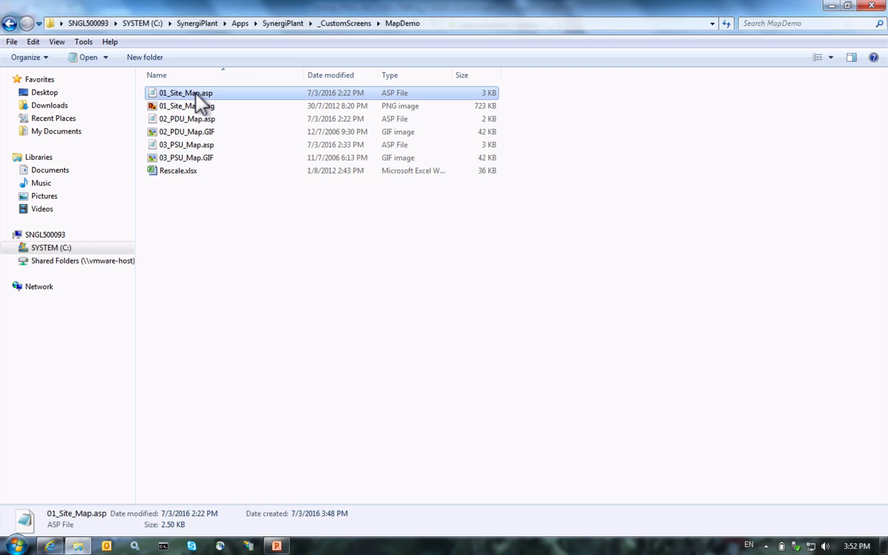
click(163, 92)
key(shift+Right)
key(shift+Right)
key(shift+Right)
key(shift+Right)
key(ctrl+c)
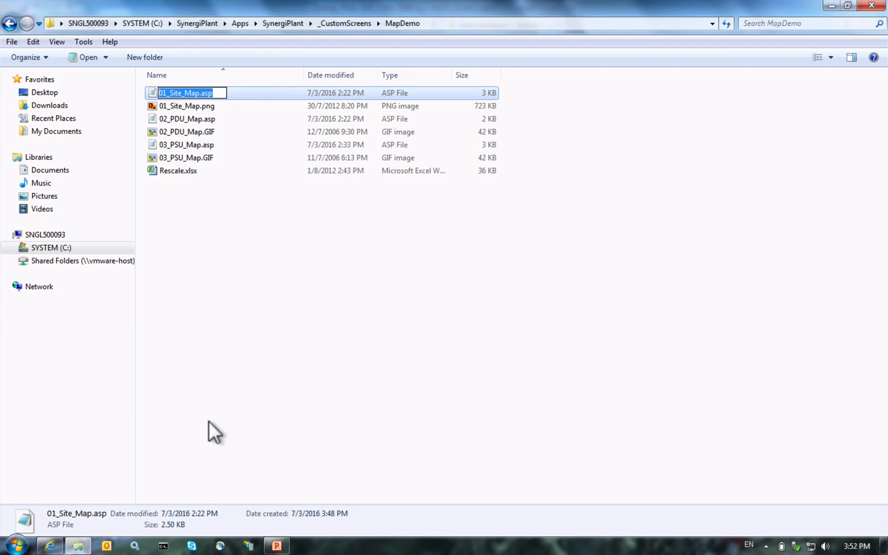
click(50, 546)
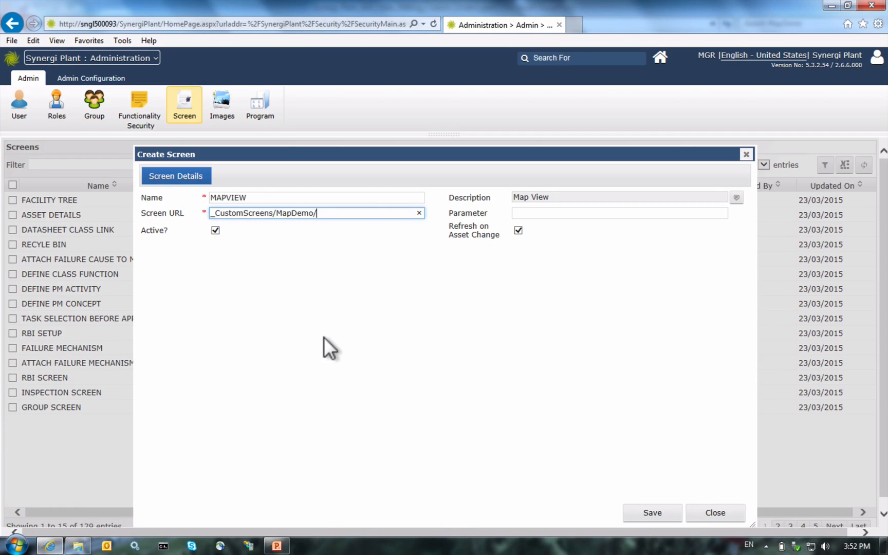
Step: Append 01_Site_Map.asp to the Screen URL and save the MAPVIEW screen
key(ctrl+v)
click(552, 213)
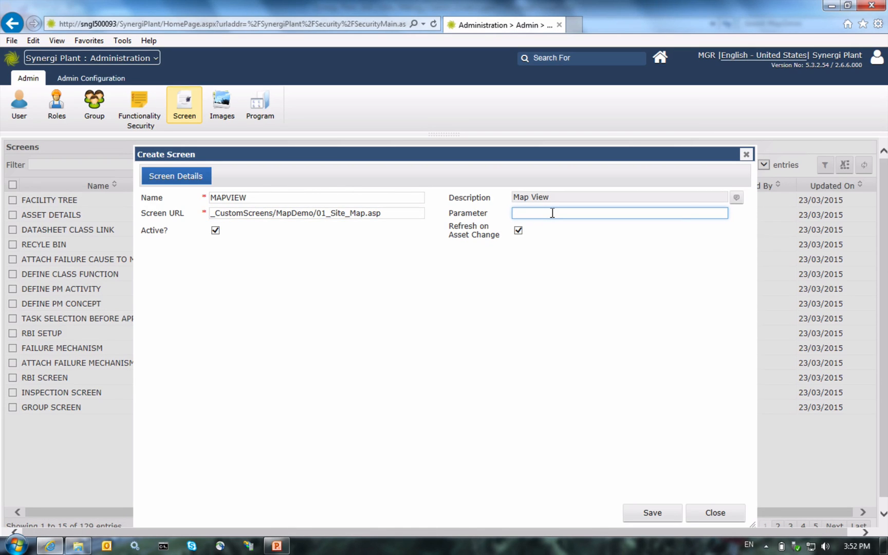
click(633, 513)
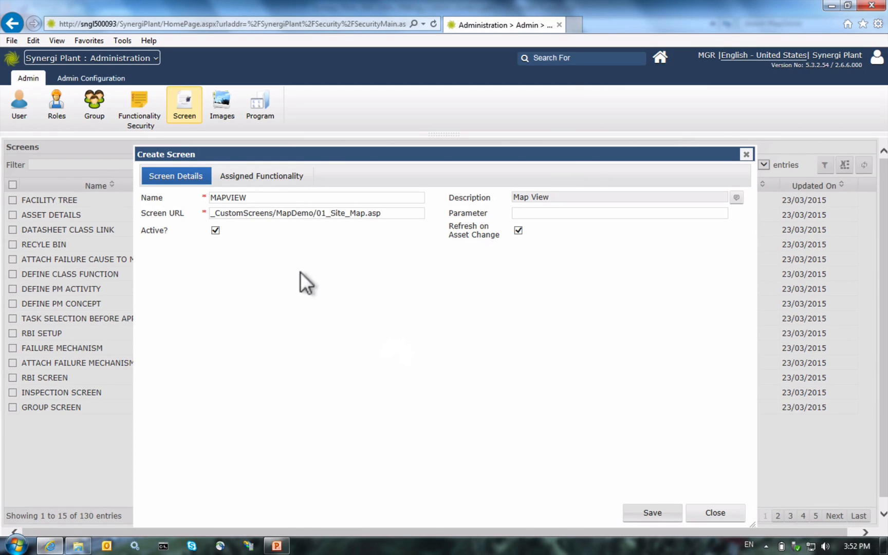
Step: Assign the OPEN and VIEW functionalities to MAPVIEW and close the screen editor
click(275, 176)
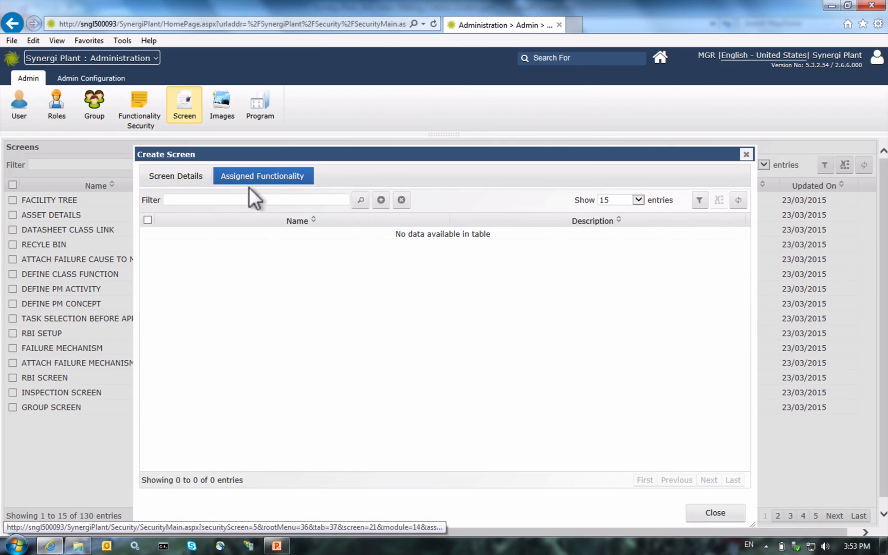
click(362, 202)
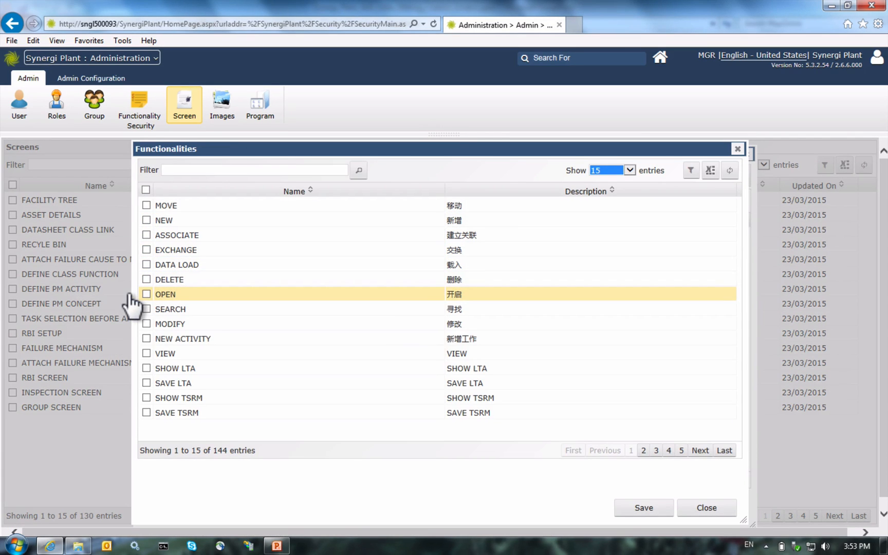
click(138, 295)
click(137, 353)
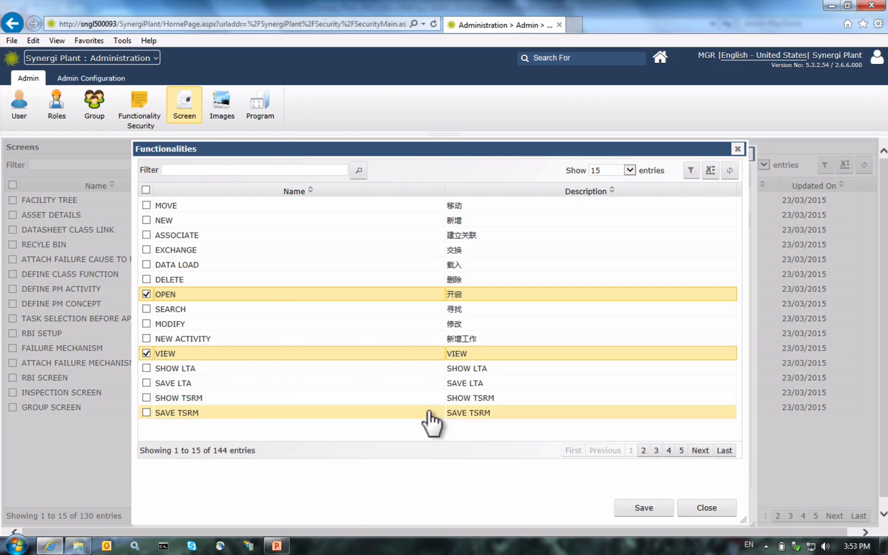
click(617, 508)
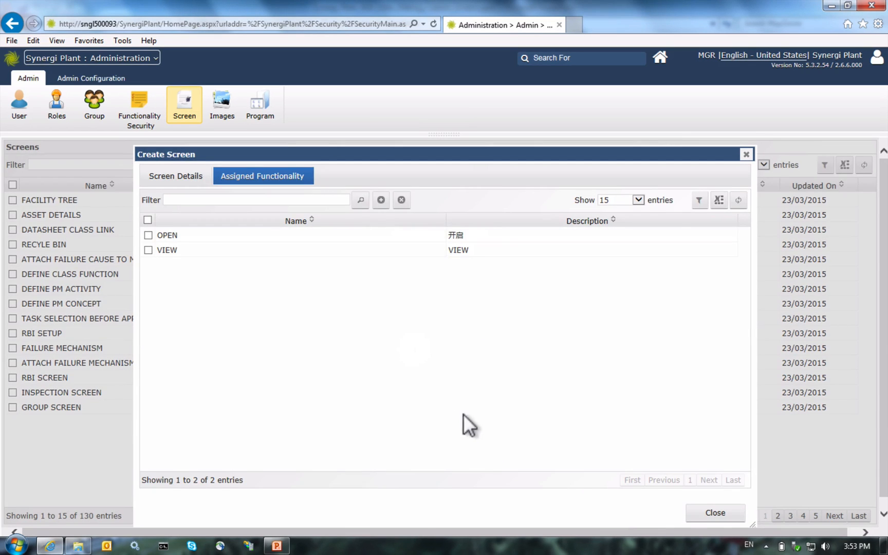
click(689, 512)
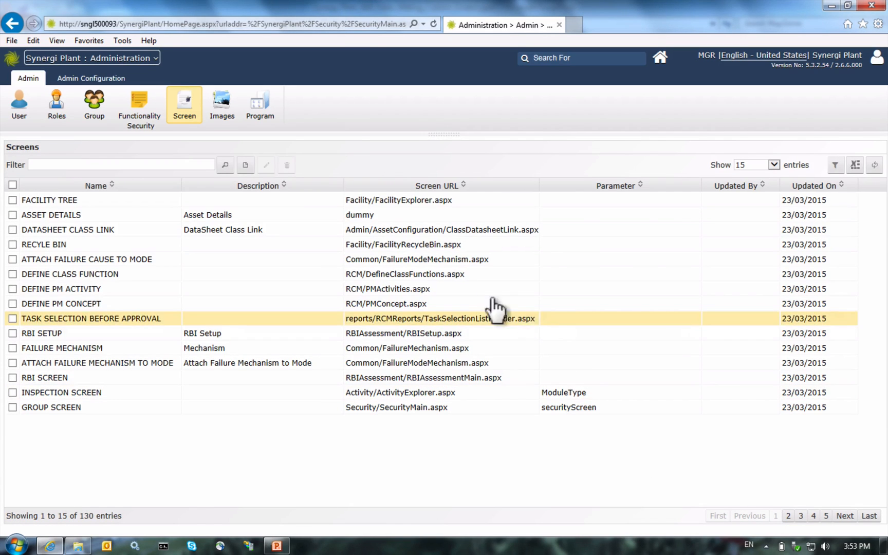
Step: In the Programs list, expand Dashboard > Home, select Home, and start a new program
click(258, 114)
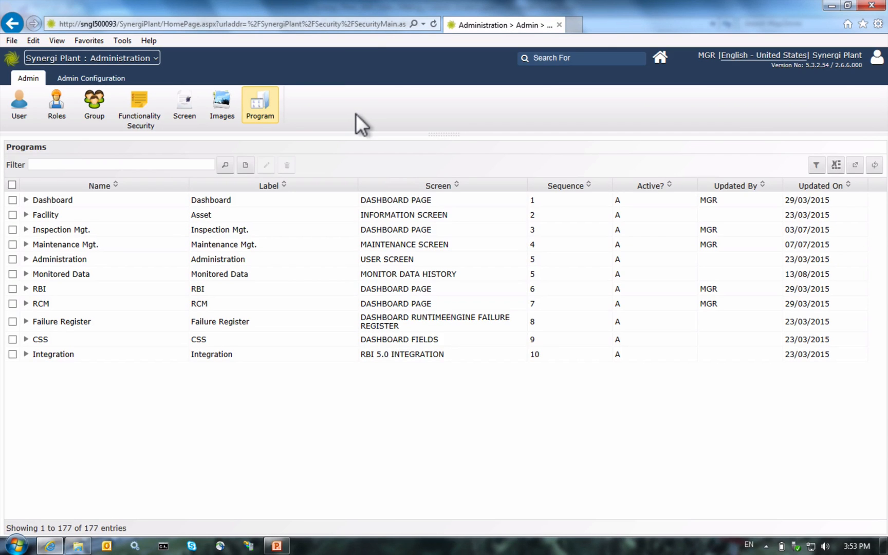
click(15, 202)
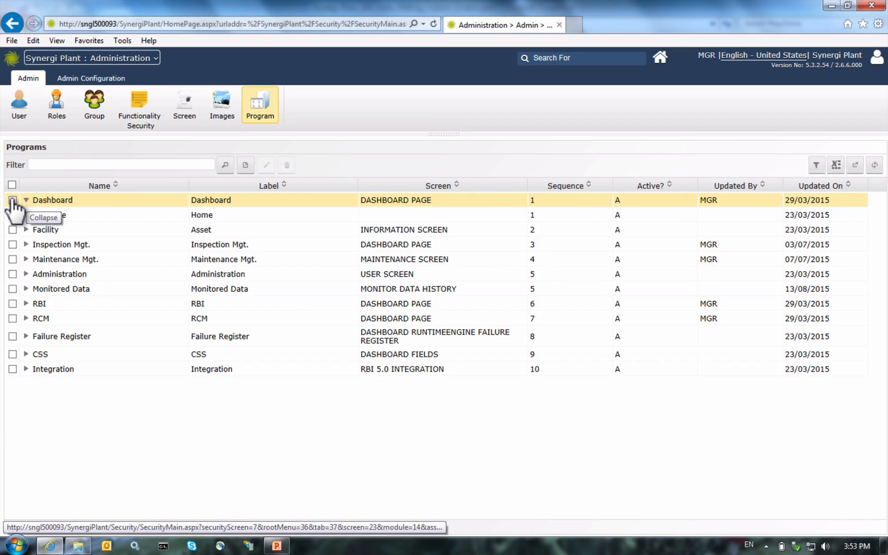
click(22, 216)
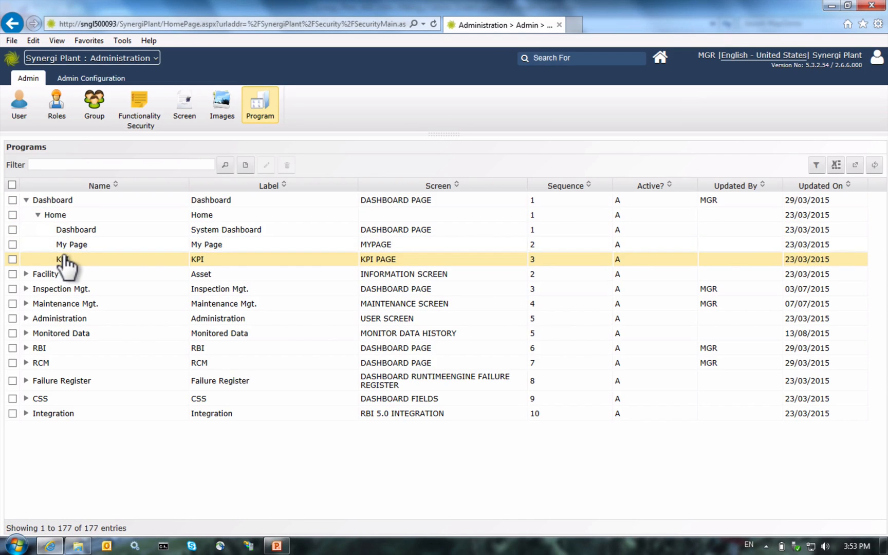
click(56, 216)
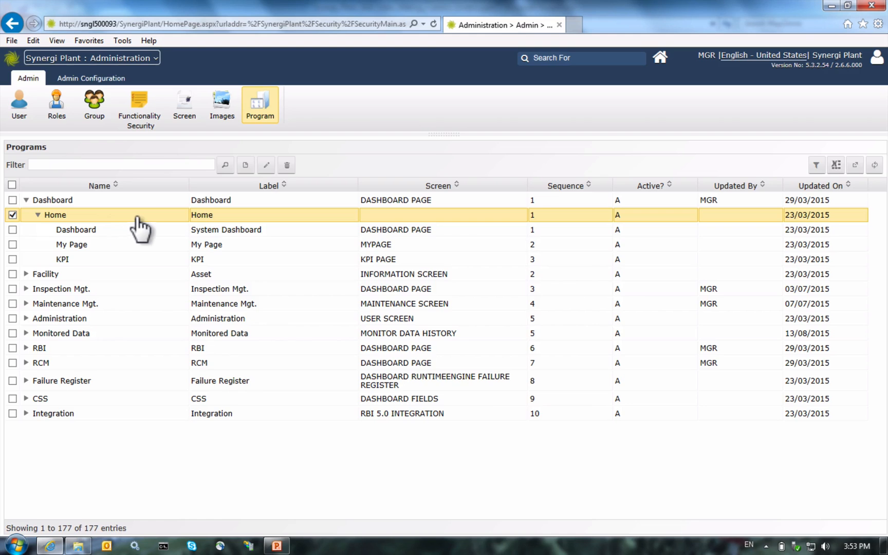
click(245, 165)
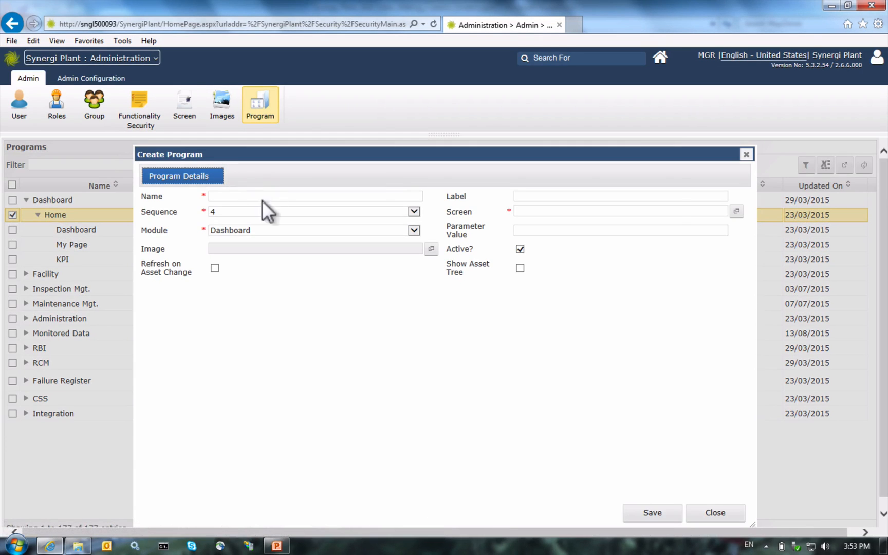
Step: Enter Map View as both the new program's Name and Label
click(290, 196)
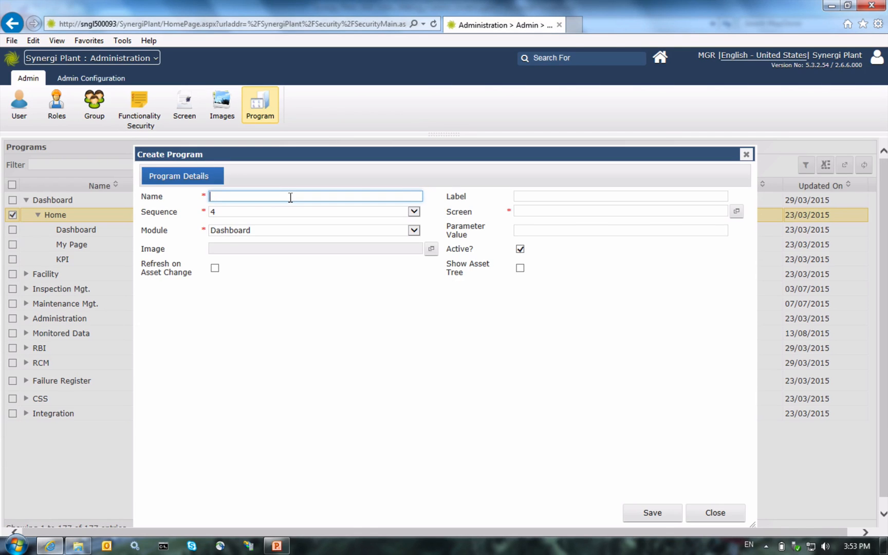
text(Map View)
click(539, 197)
text(M)
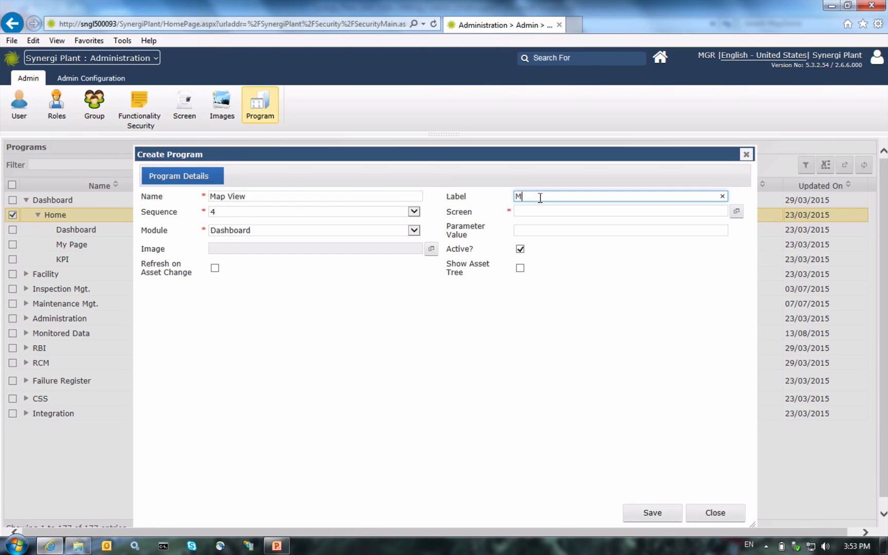
text(ap View)
Step: Assign the MAPVIEW screen to the program, filtering the full screen list by MAP
click(724, 210)
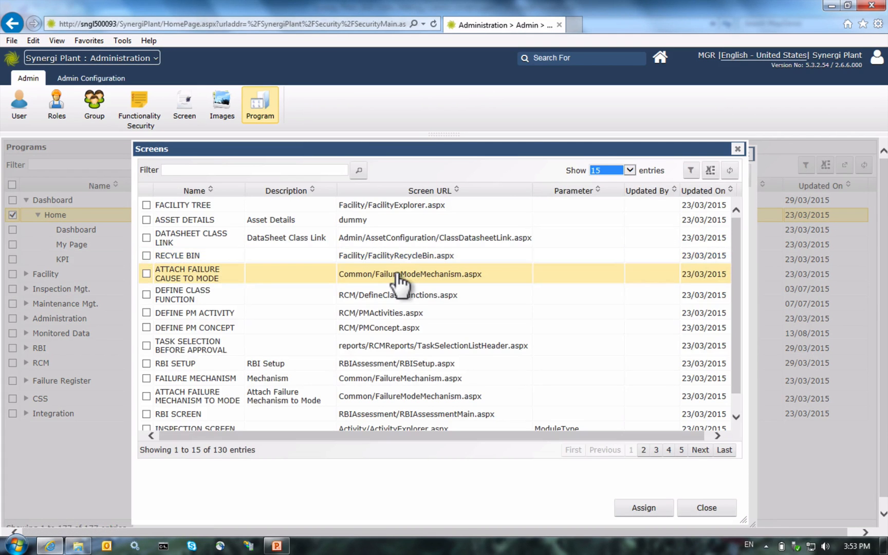
click(599, 170)
click(596, 196)
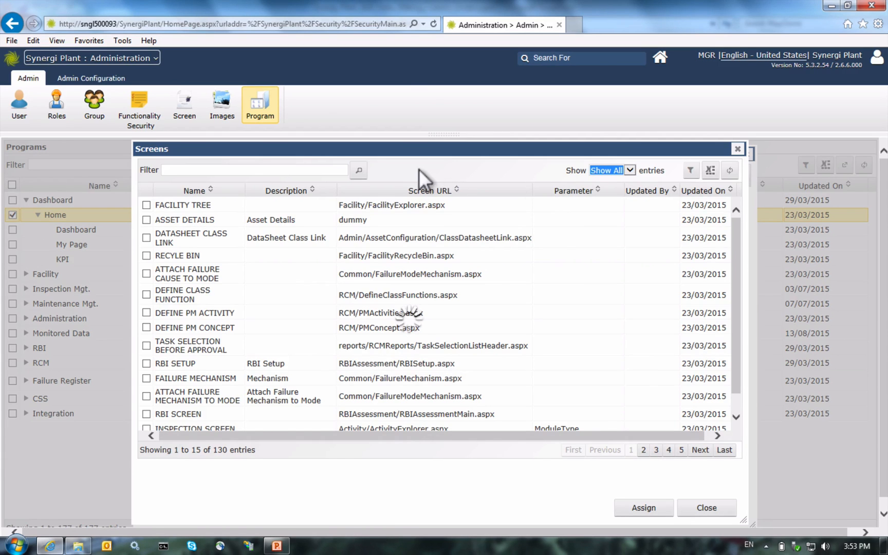
click(294, 173)
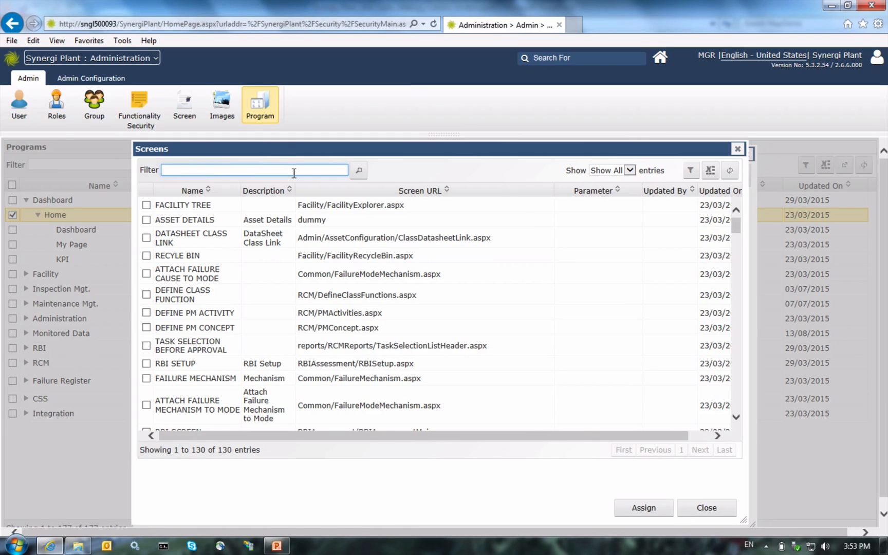
text(MAP)
click(354, 171)
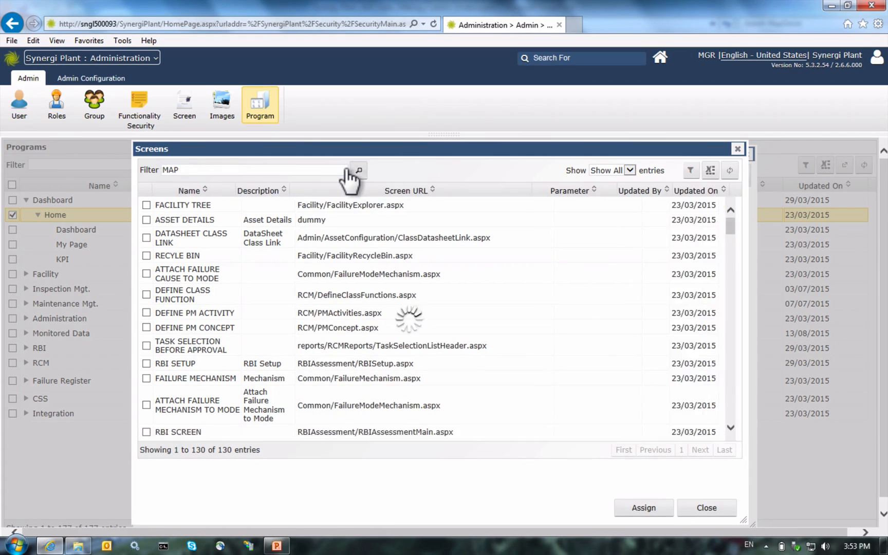
click(202, 208)
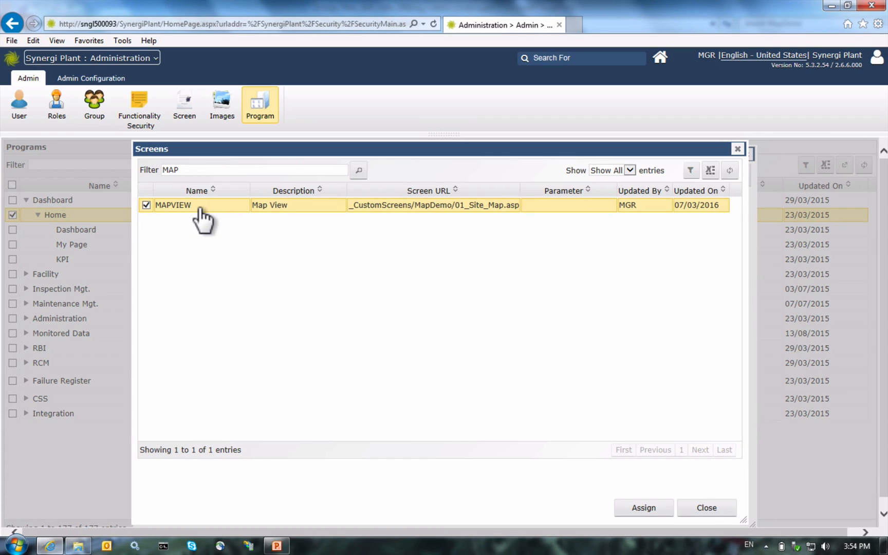
click(619, 509)
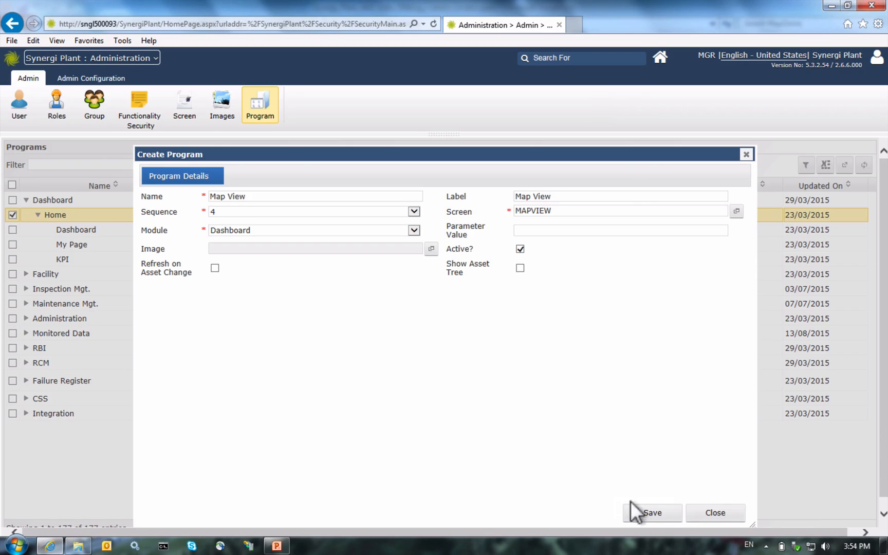
Step: Save the Map View program, assign all three listed users, and close the creation window
click(645, 514)
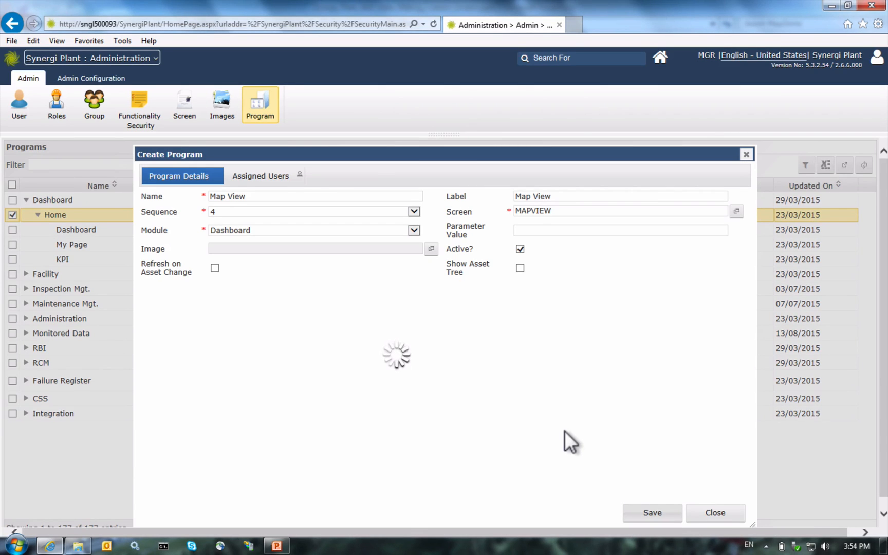
click(247, 176)
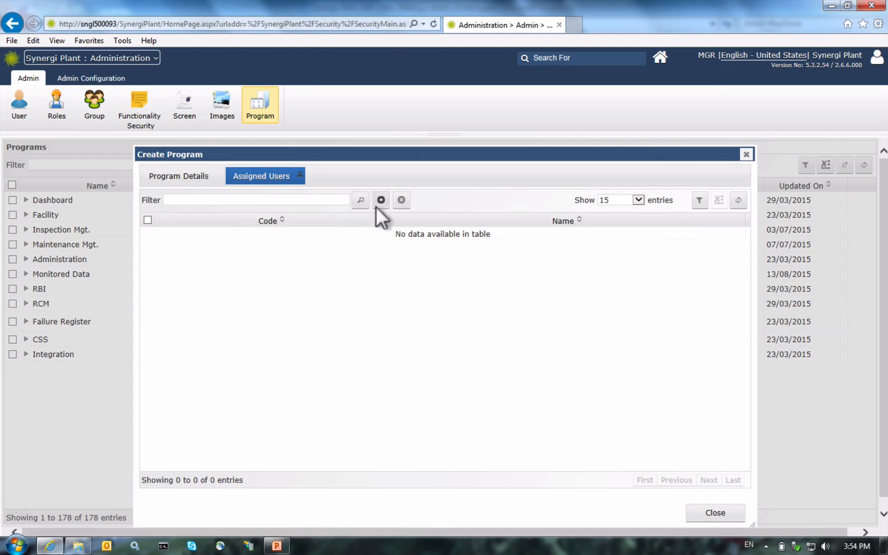
click(379, 201)
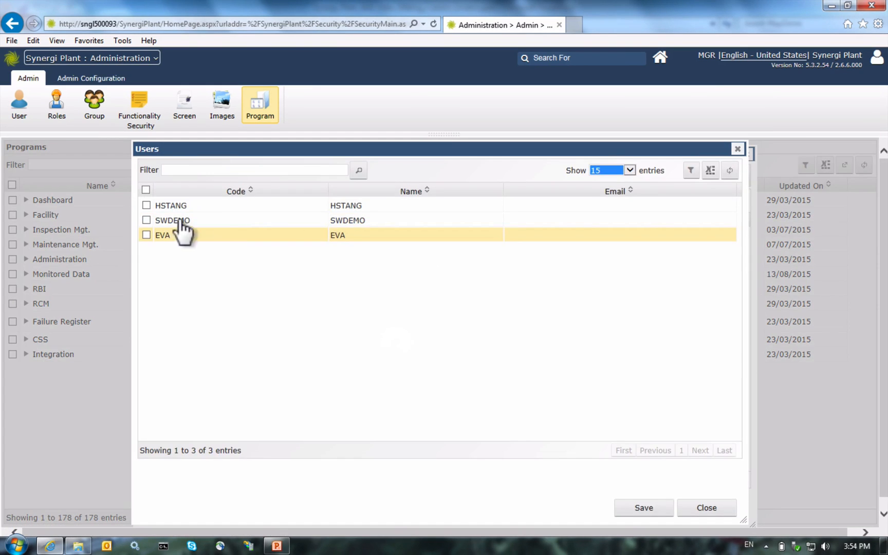
click(146, 190)
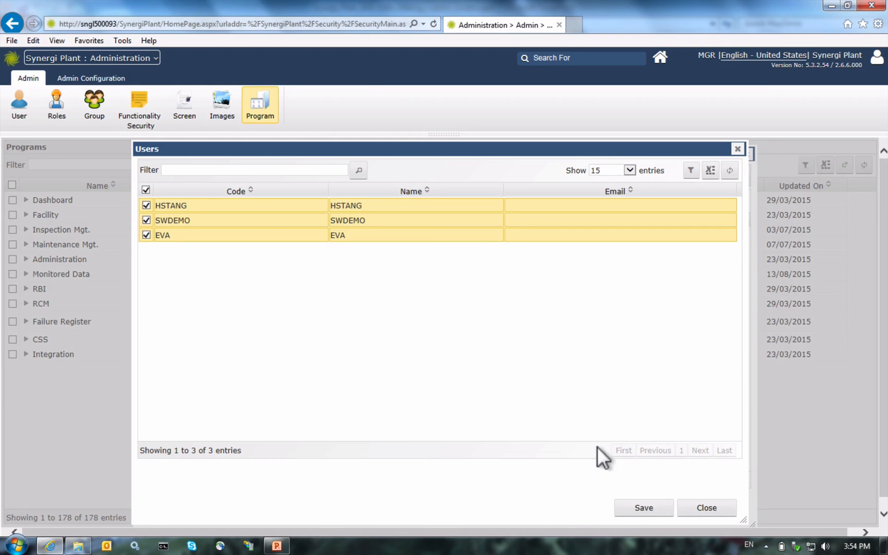
click(638, 509)
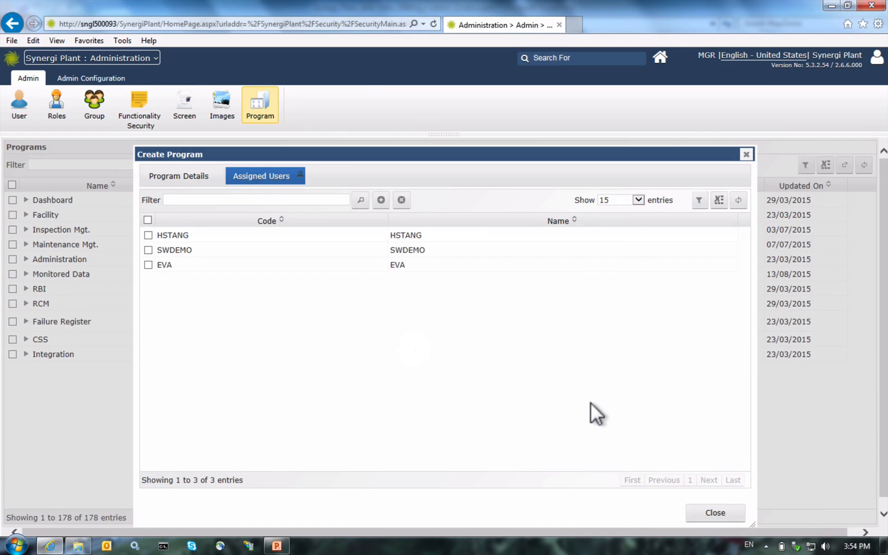
click(693, 512)
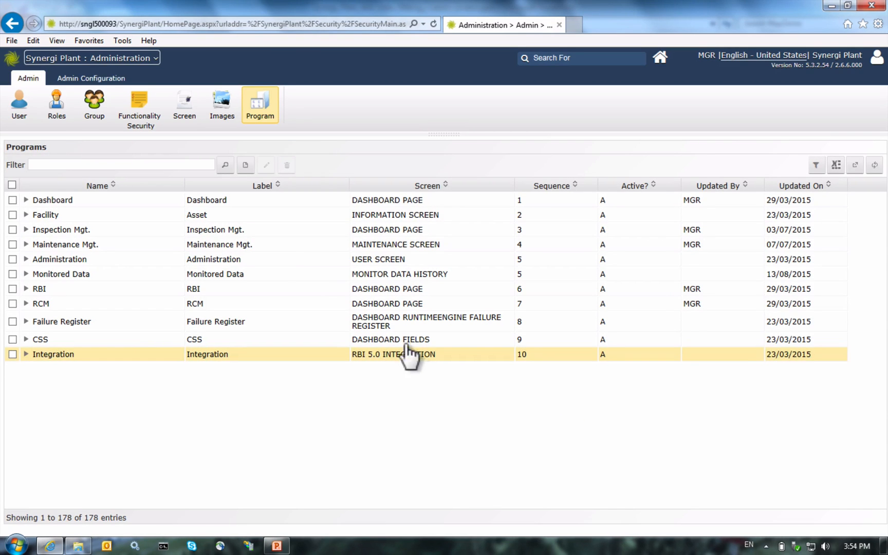
Step: Visit the Dashboard module to check its Home tabs, then return to Administration
click(129, 61)
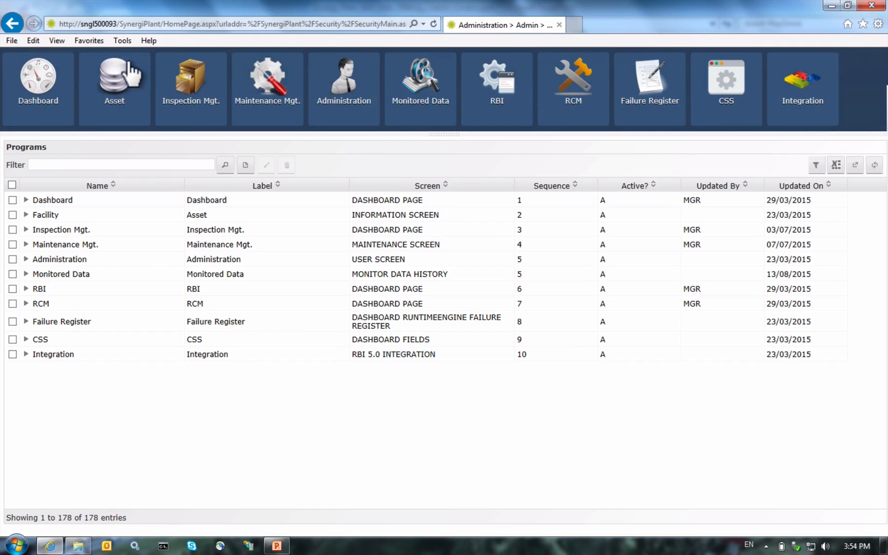
click(37, 77)
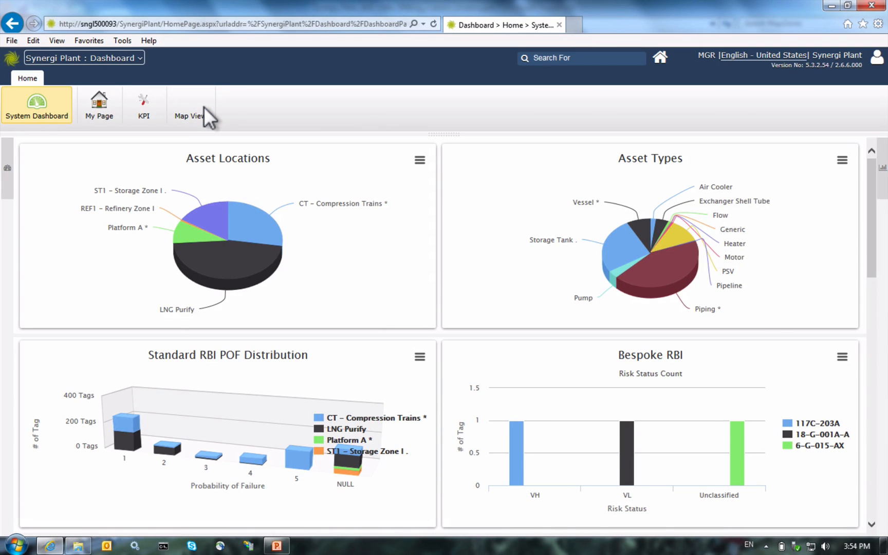
click(128, 60)
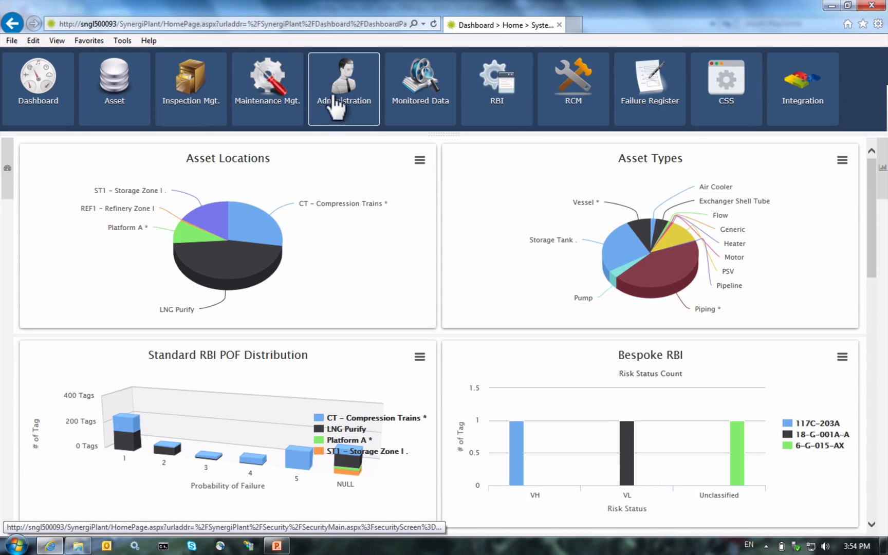
click(332, 95)
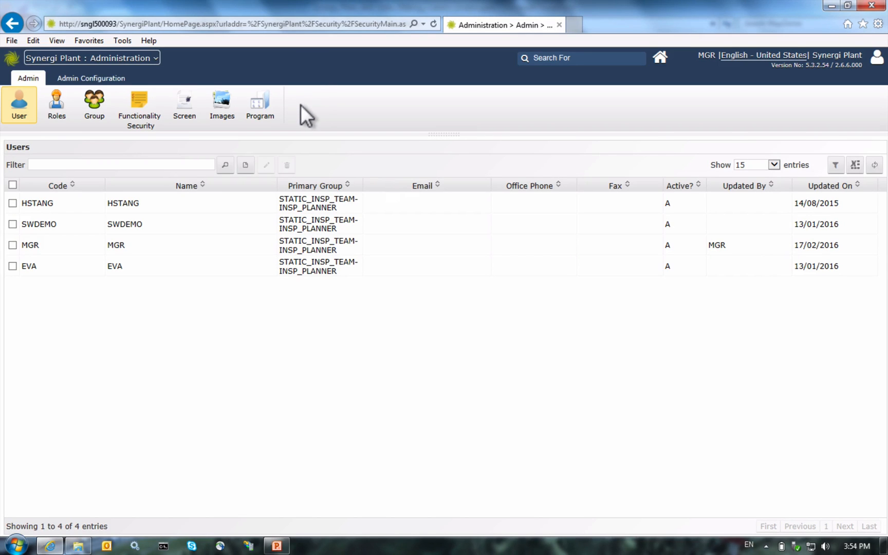
Step: Show the Programs list and expand Dashboard > Home to reveal Map View
click(256, 105)
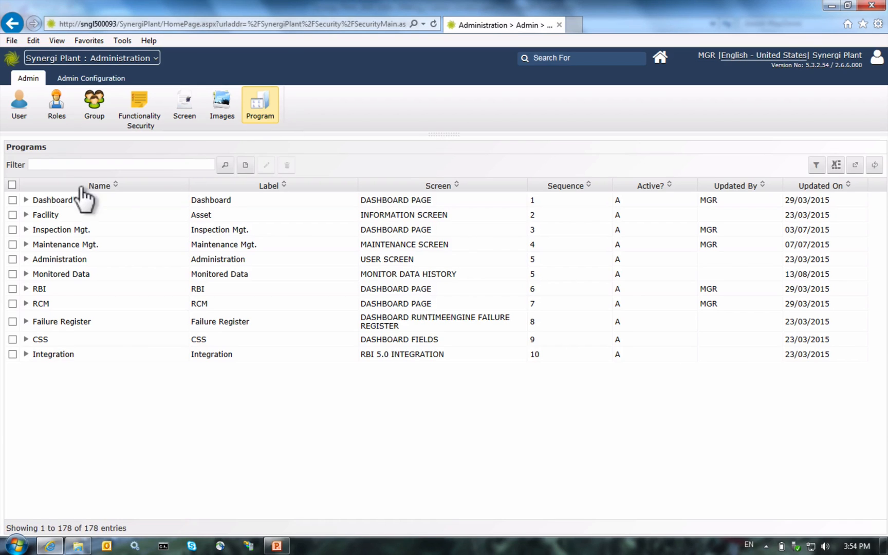
click(12, 201)
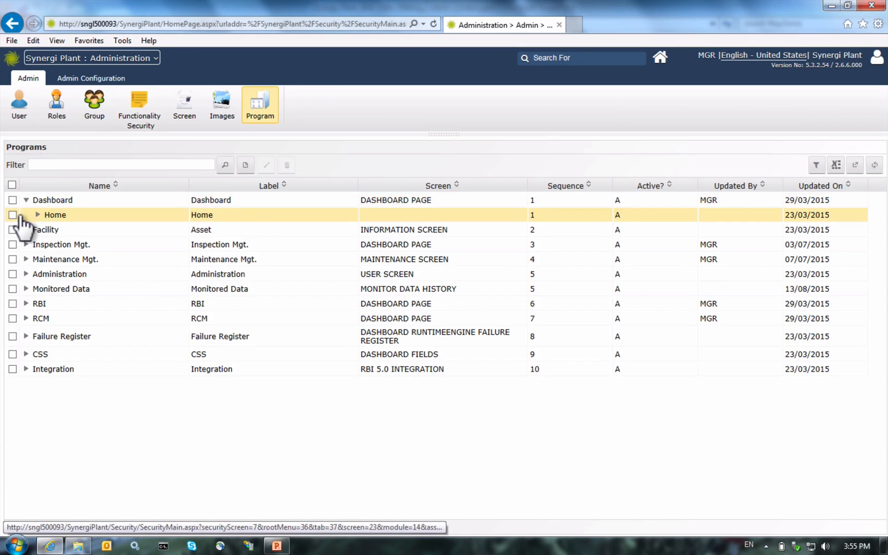
click(19, 218)
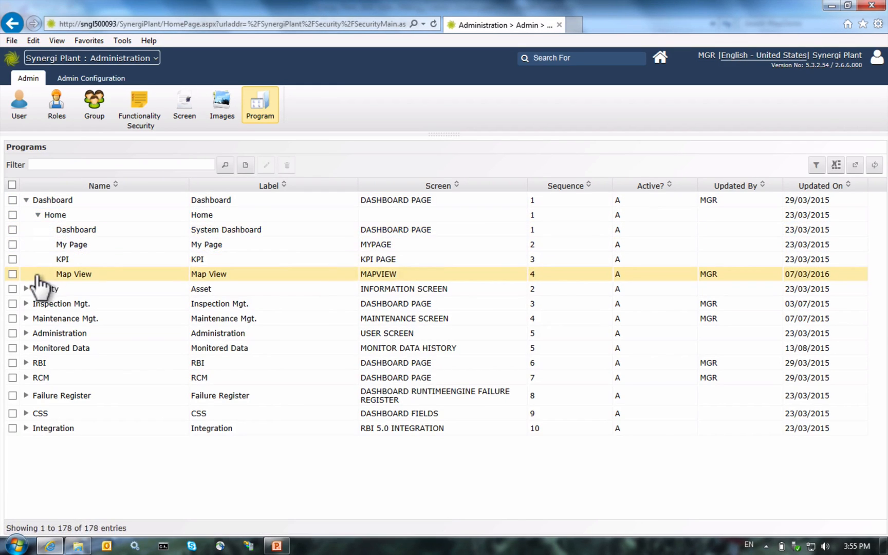
Step: Open the Map View program for editing and list all 99 available images
click(12, 274)
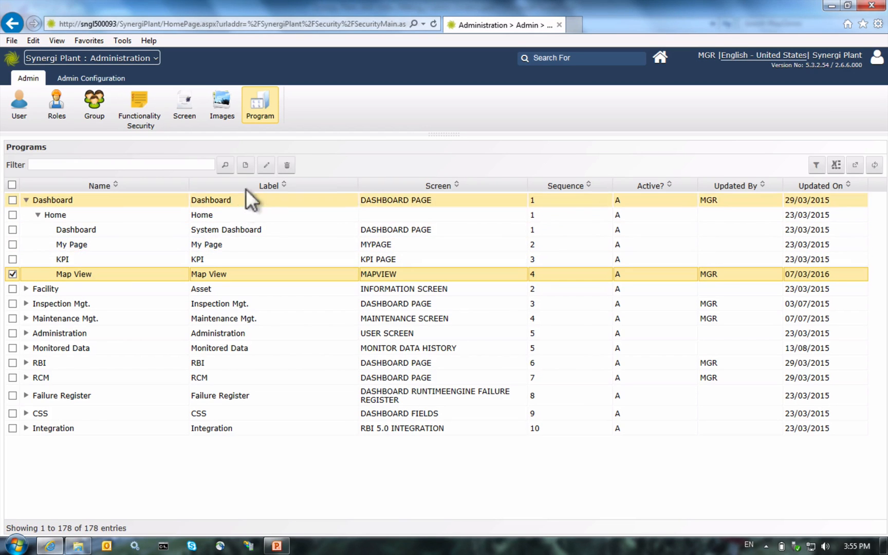
click(267, 165)
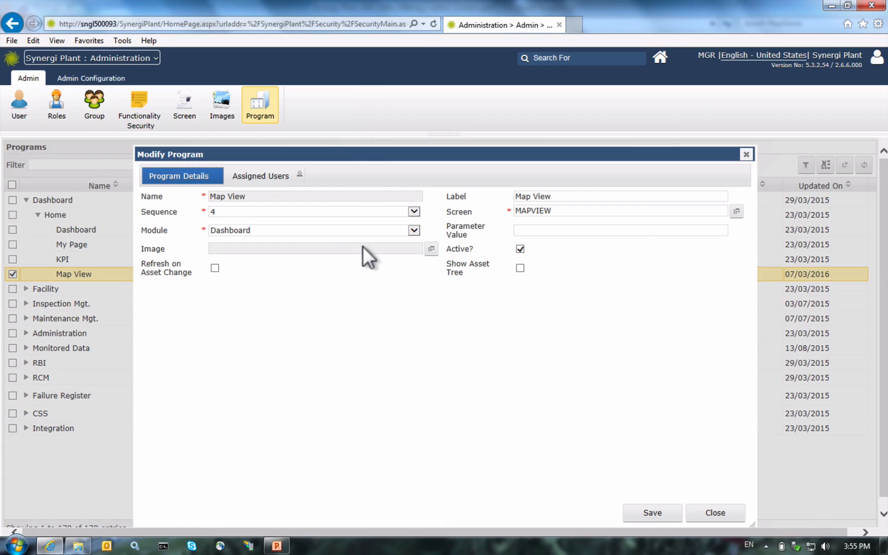
click(427, 249)
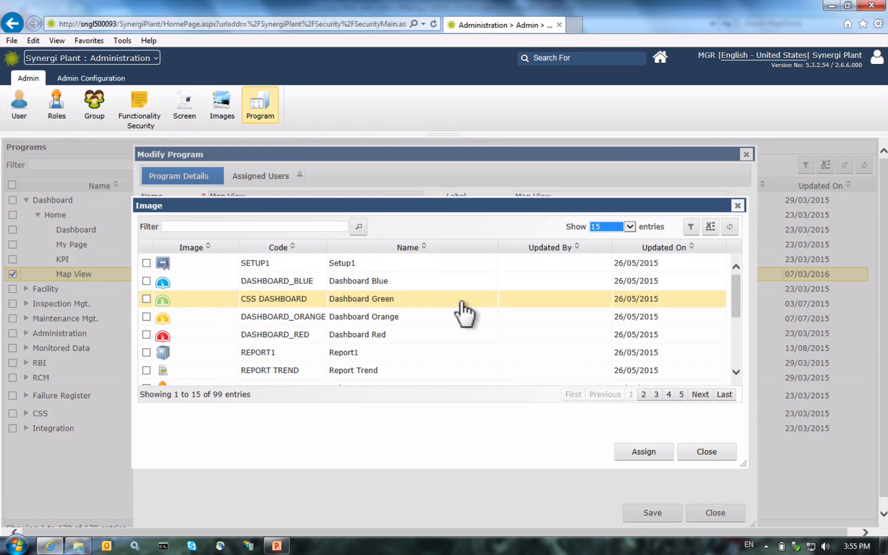
click(596, 227)
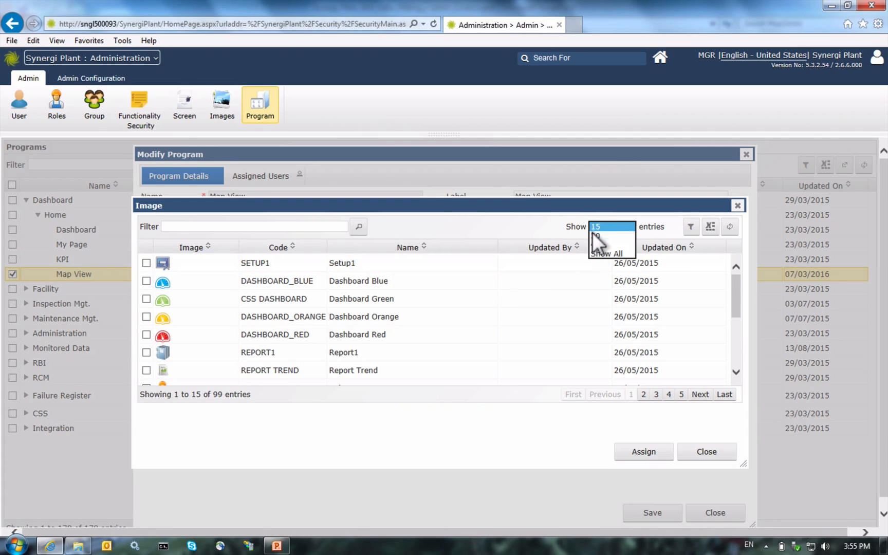
click(592, 252)
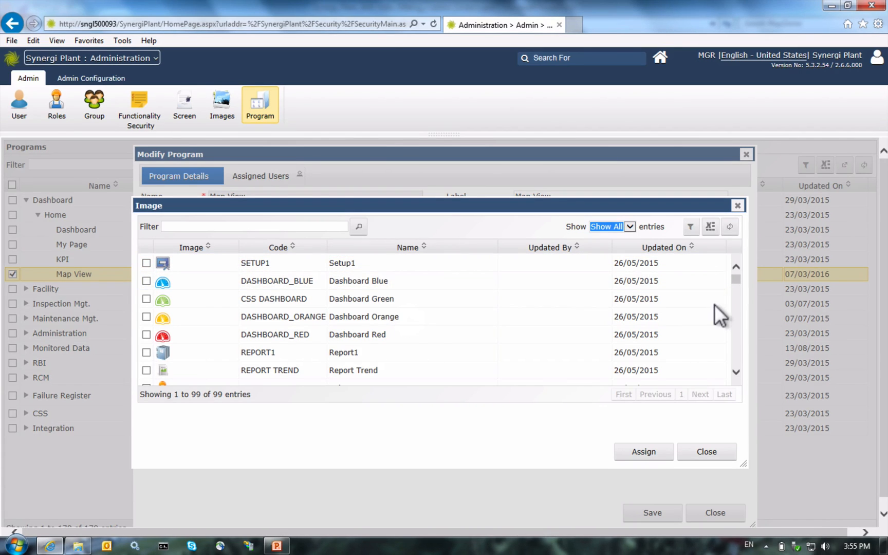
Step: Assign the IMAGE picture as Map View's icon, save, and close the edit window
scroll(715, 305, down, 3)
scroll(715, 305, down, 3)
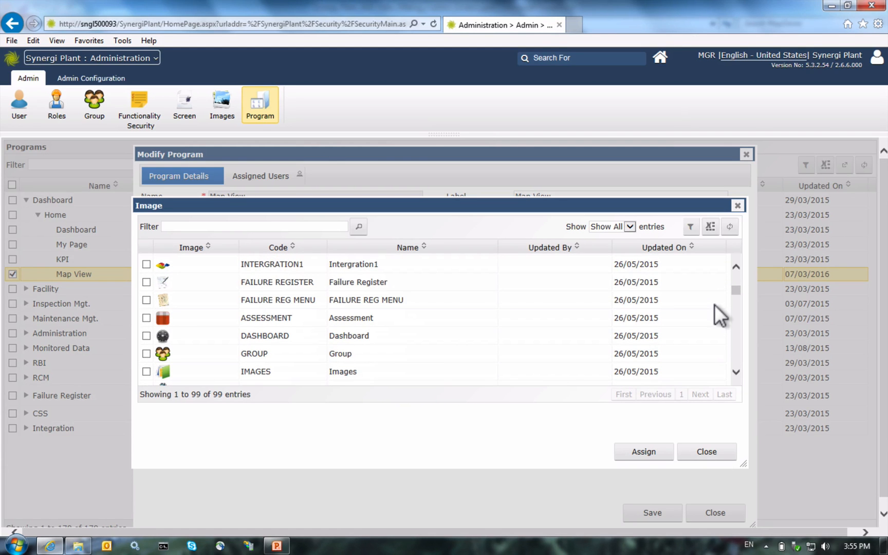
scroll(714, 310, down, 3)
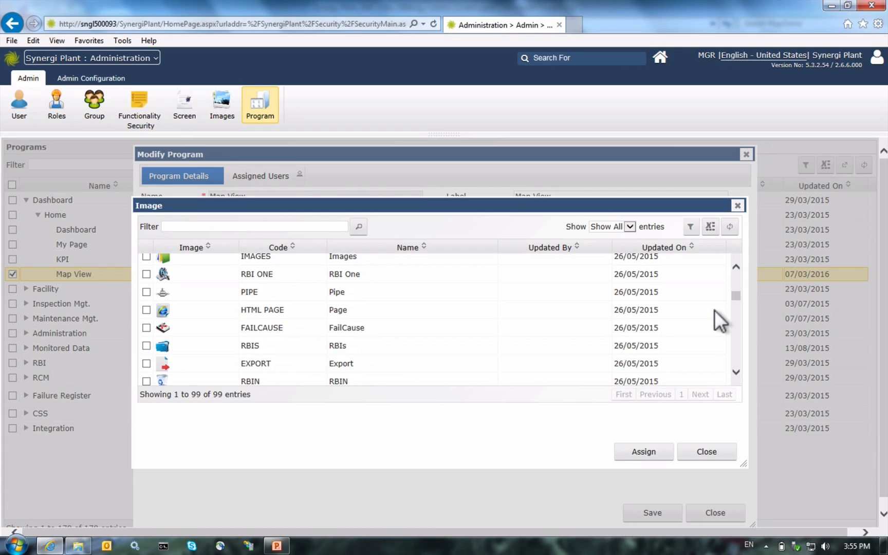
scroll(714, 320, down, 3)
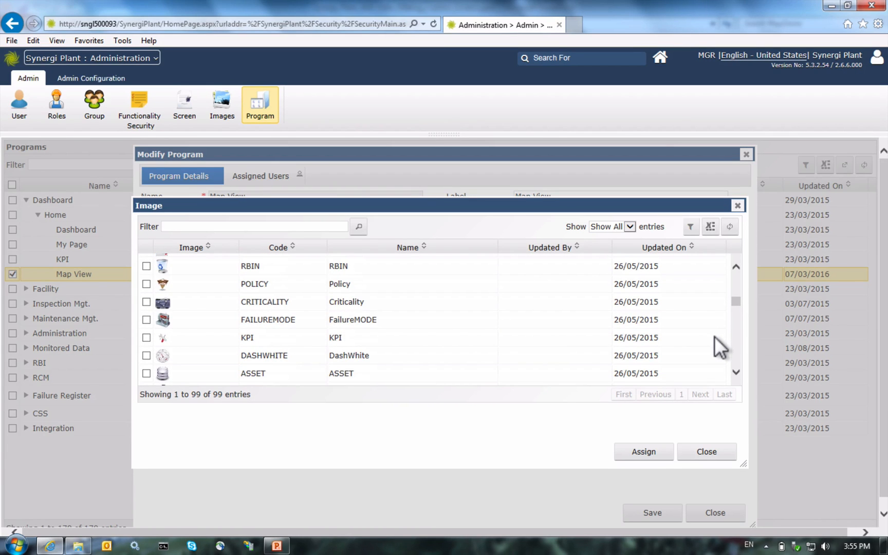
scroll(714, 336, down, 3)
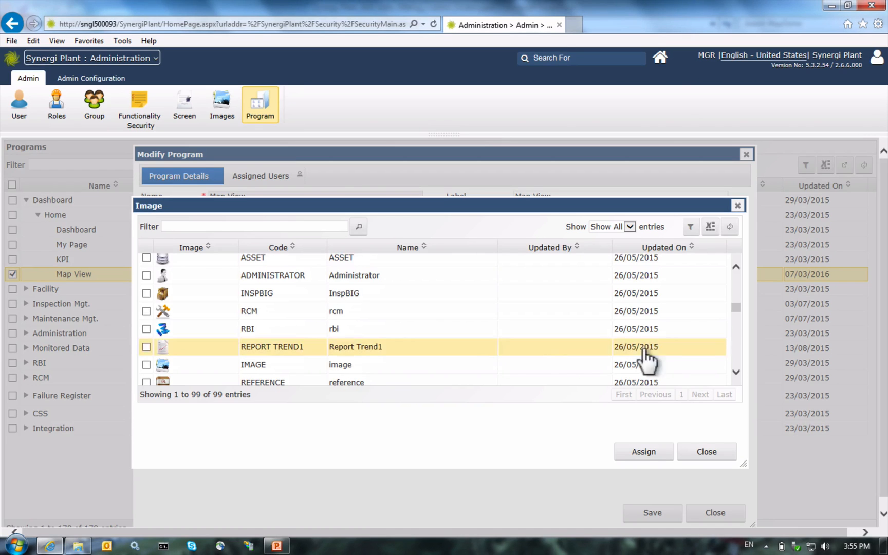
click(244, 365)
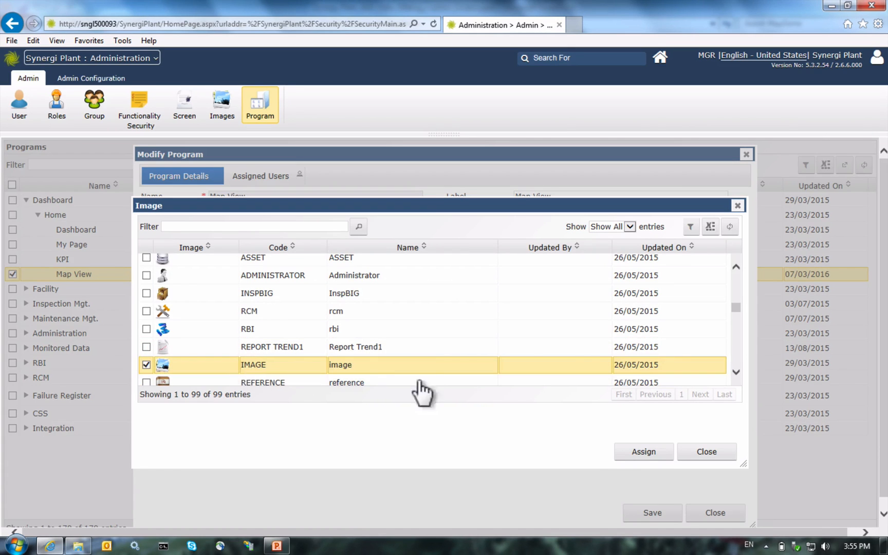
click(619, 452)
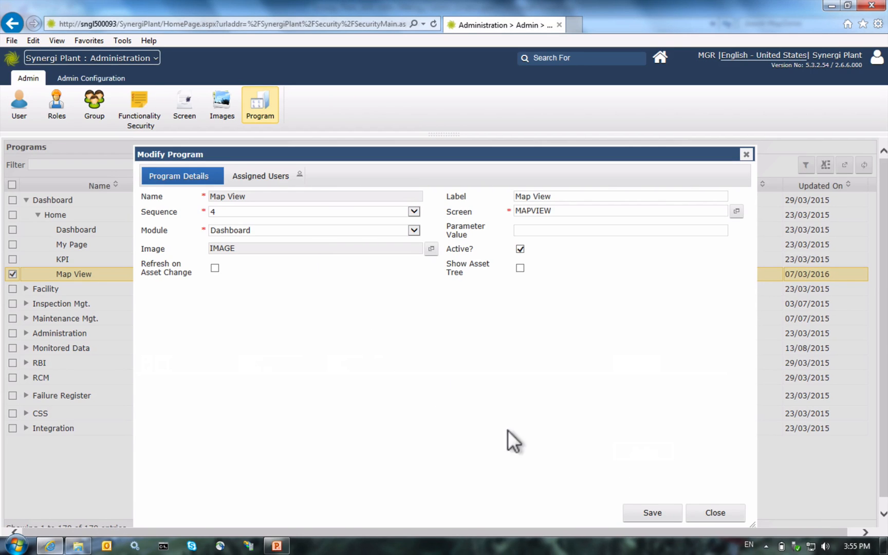
click(629, 516)
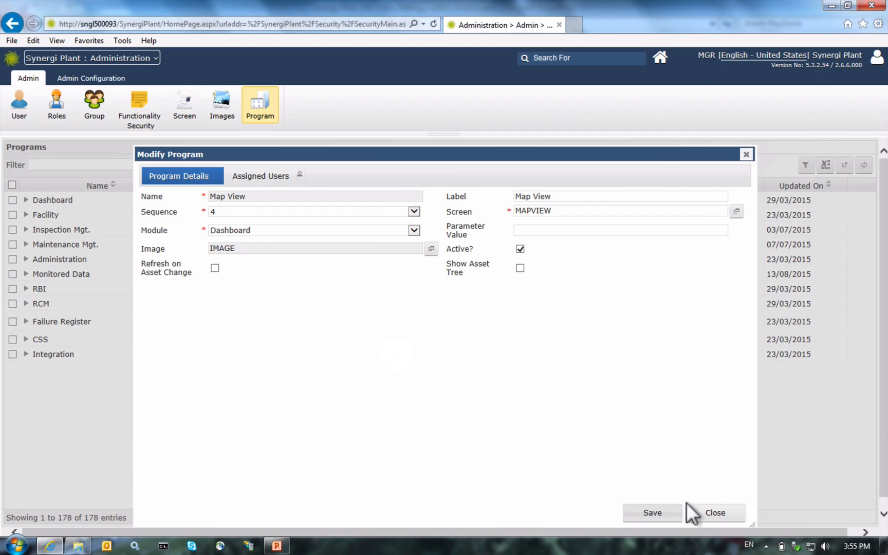
click(695, 517)
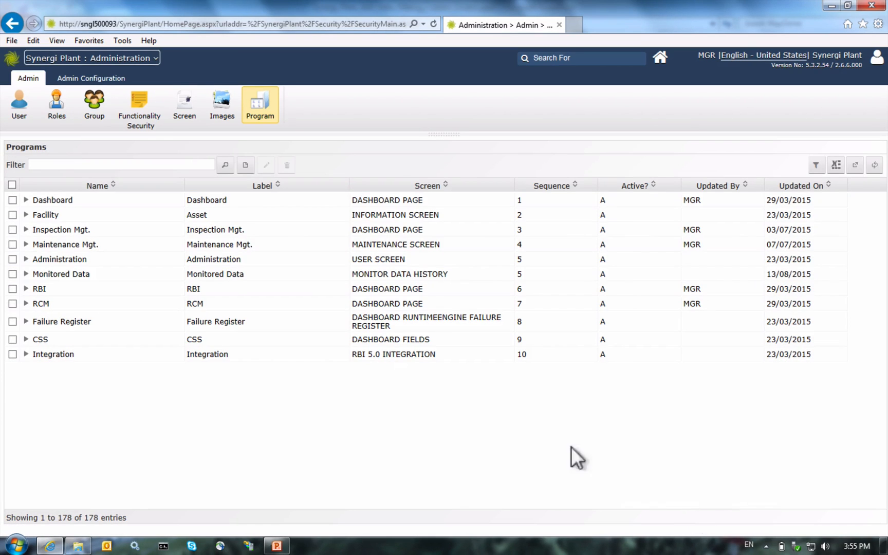
Step: Switch to the Dashboard module and open the Map View page with the site map
click(120, 60)
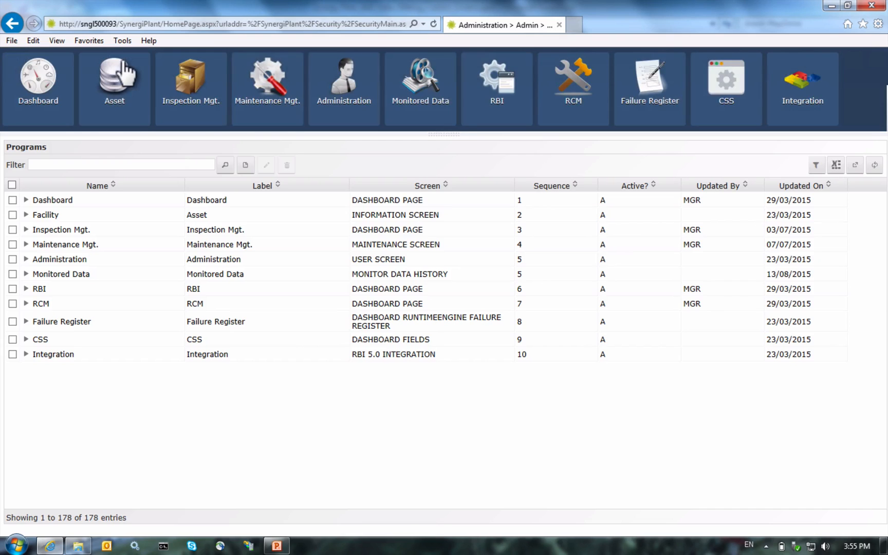
click(21, 88)
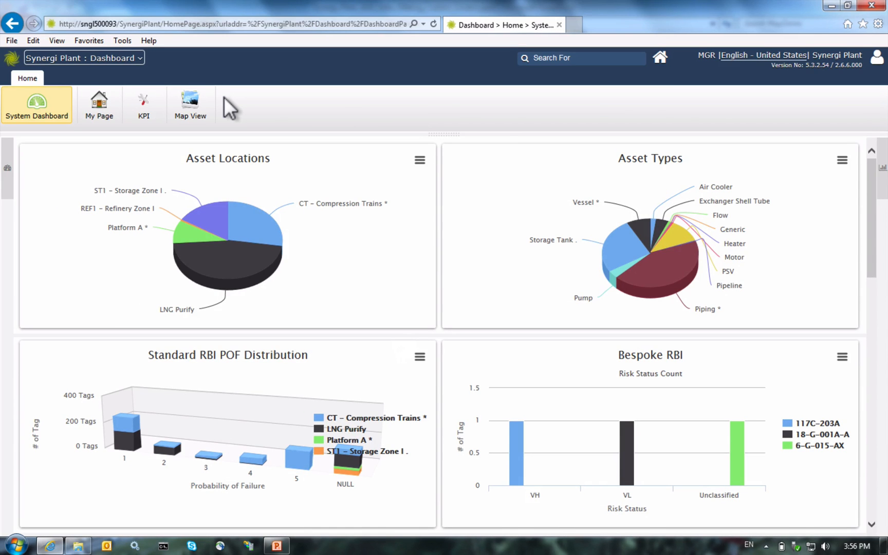
click(191, 105)
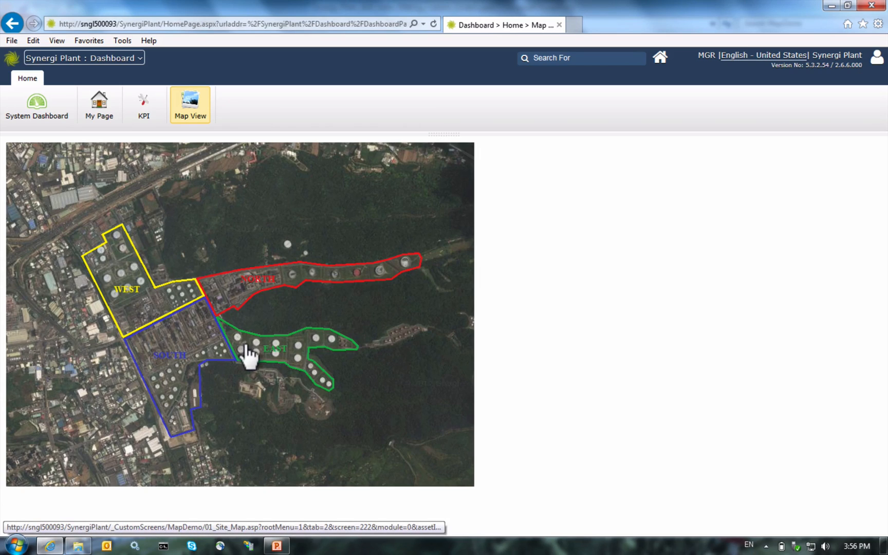
Step: Drill into the WEST zone, going back once, and open the Comp. Train-1 process diagram
click(119, 306)
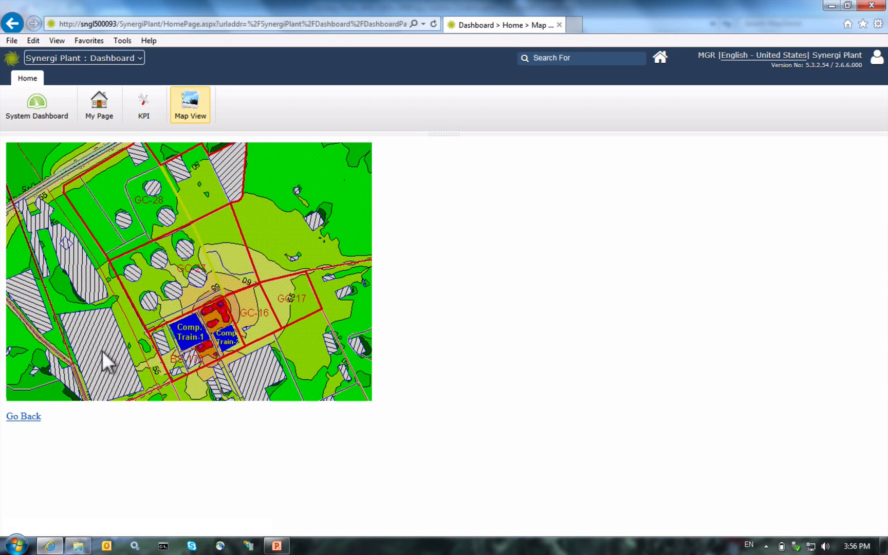
click(20, 417)
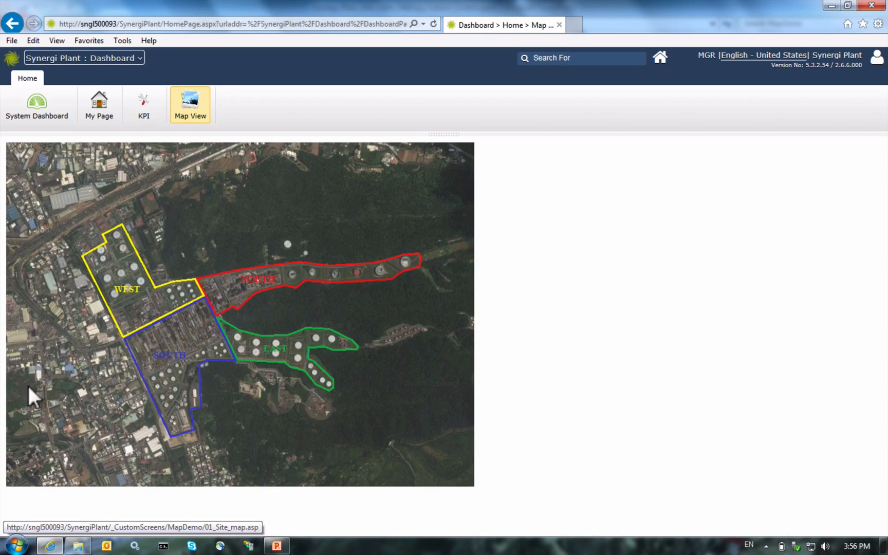
click(103, 267)
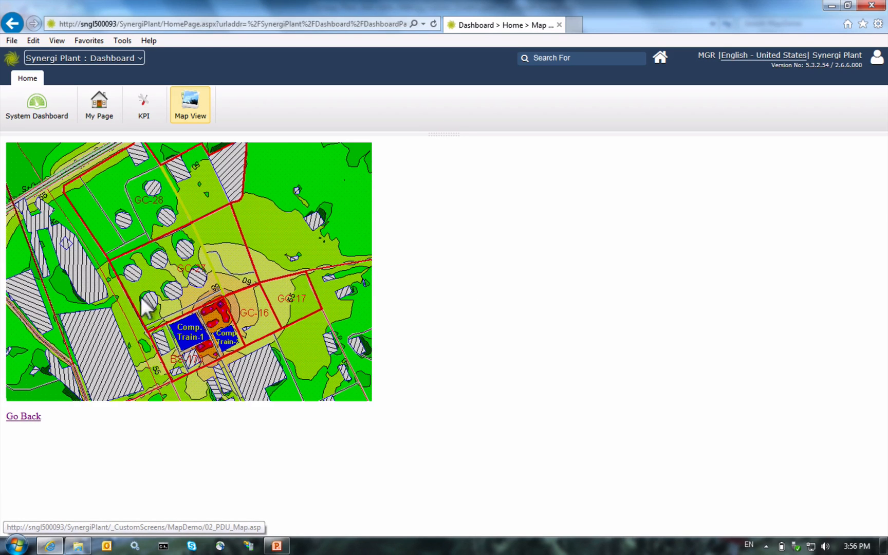
click(177, 341)
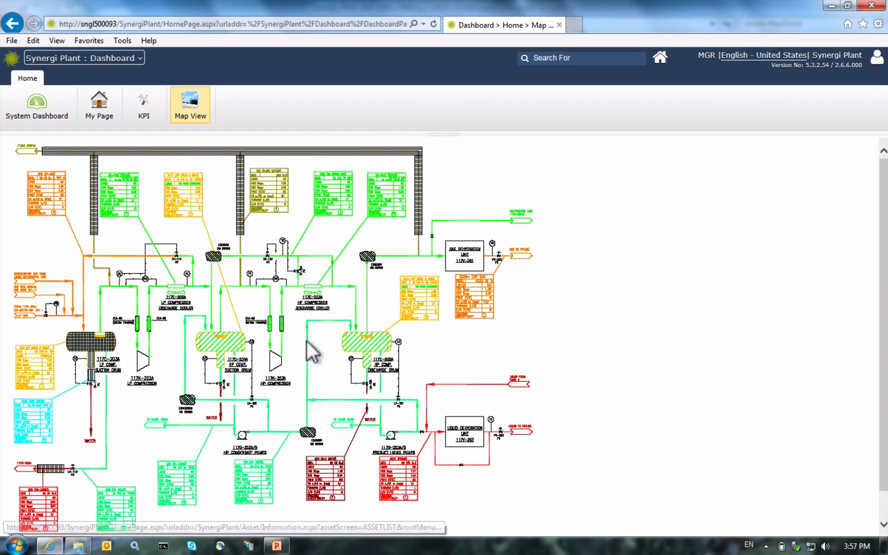
Step: Open drum 117C-203A's asset details from the diagram and compare them with Map View
click(77, 344)
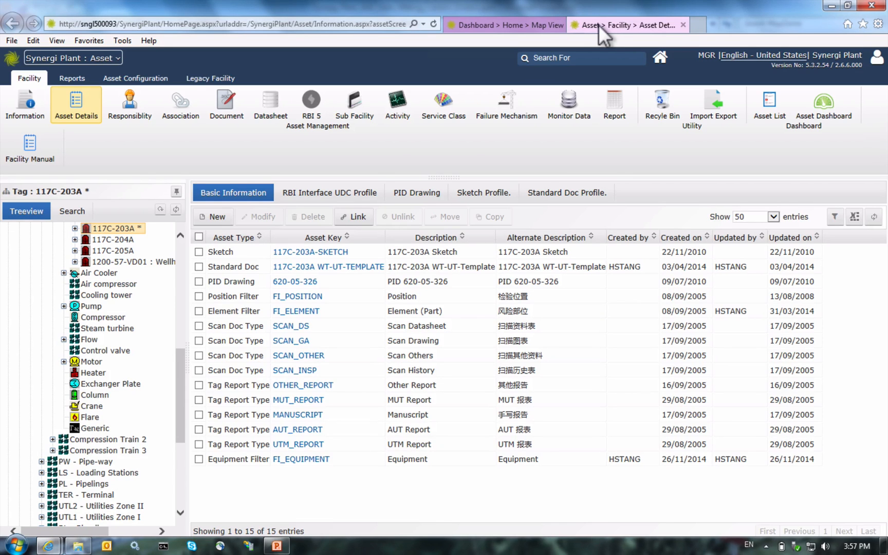
click(514, 25)
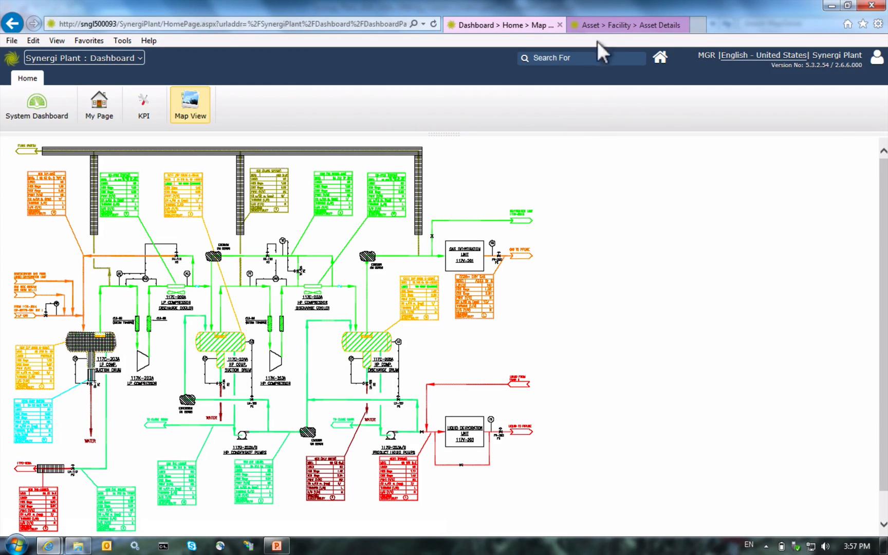
click(599, 24)
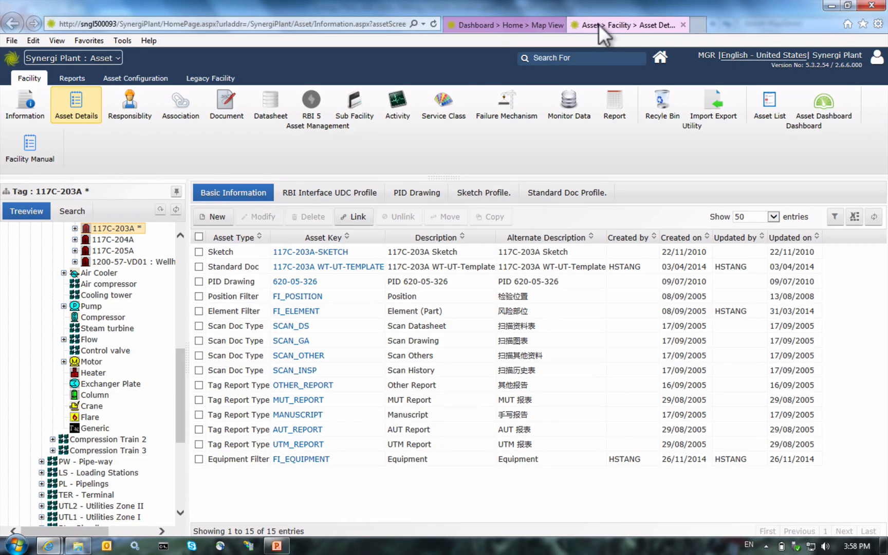
Step: Switch between the Map View and asset details tabs, then close Internet Explorer
click(508, 21)
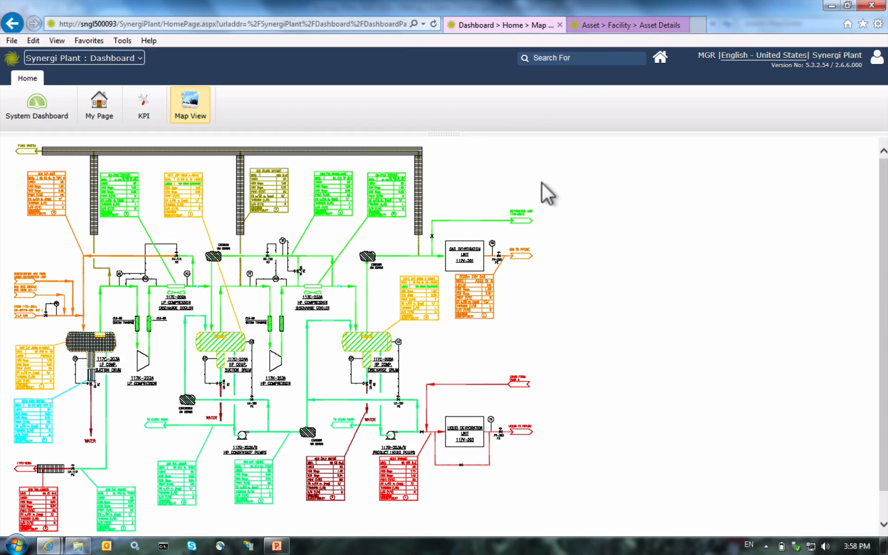
click(616, 17)
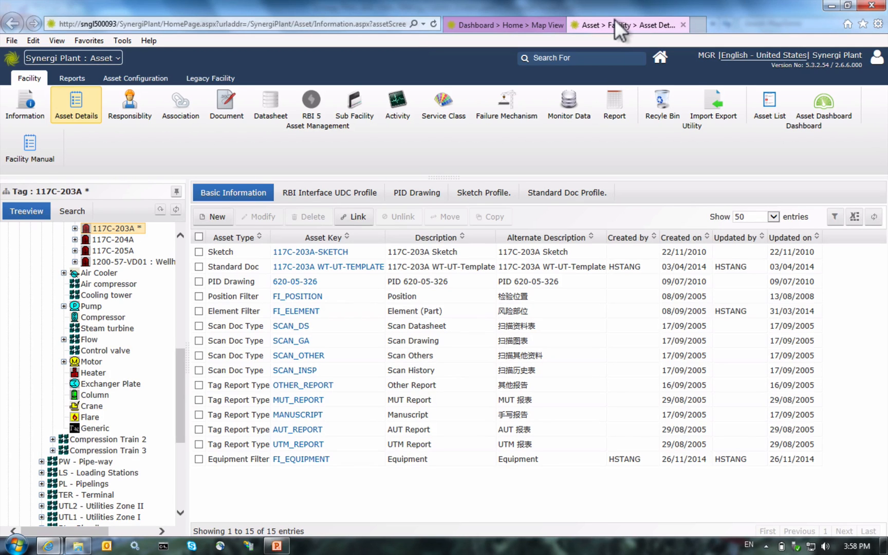
click(510, 20)
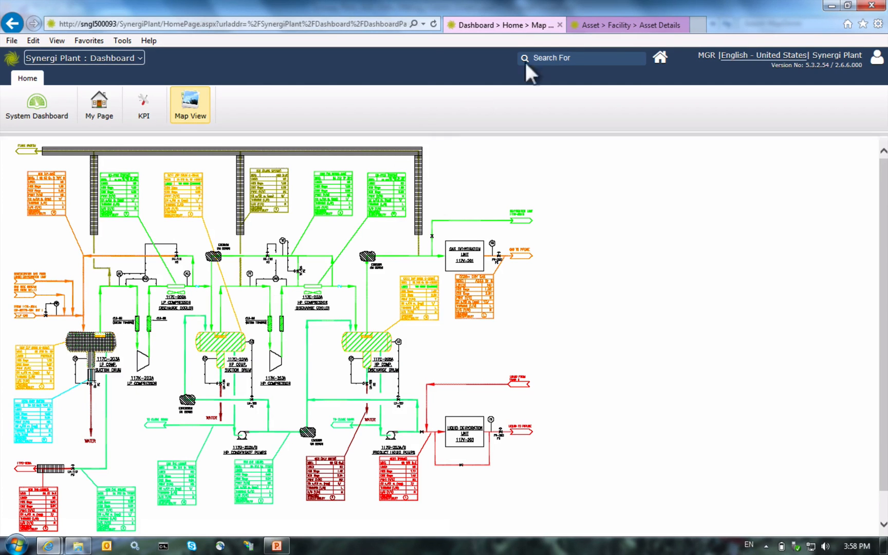
click(607, 20)
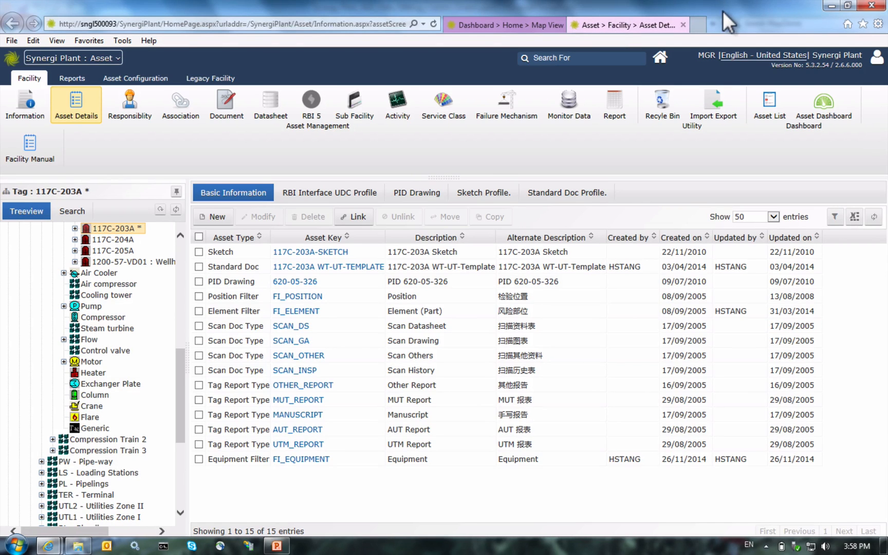
click(871, 6)
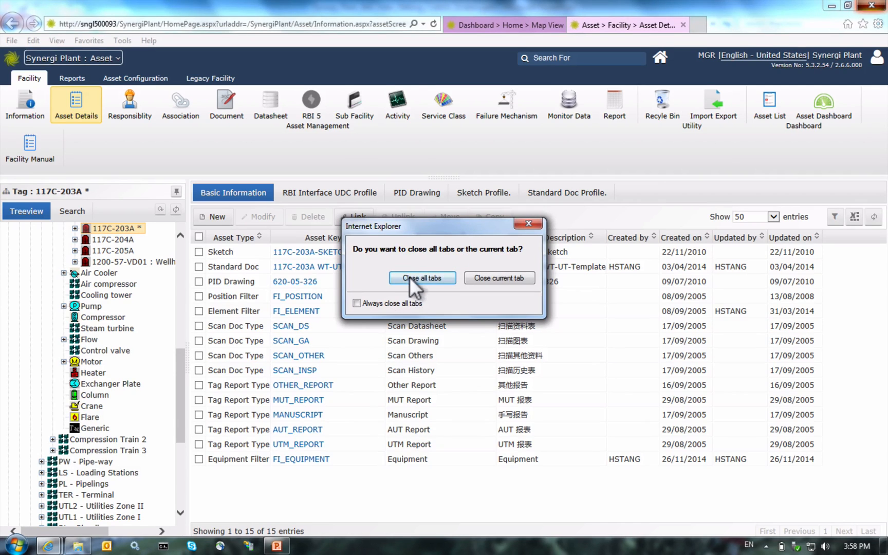
click(410, 277)
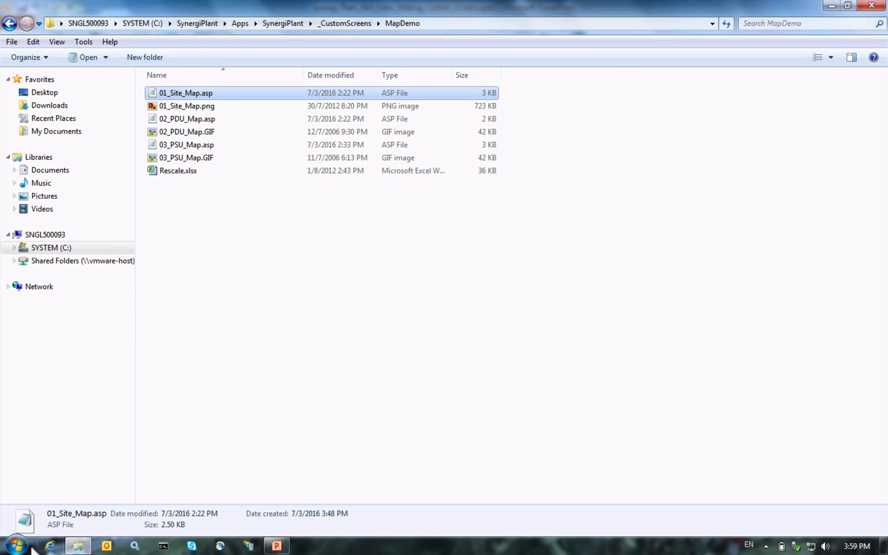
click(48, 546)
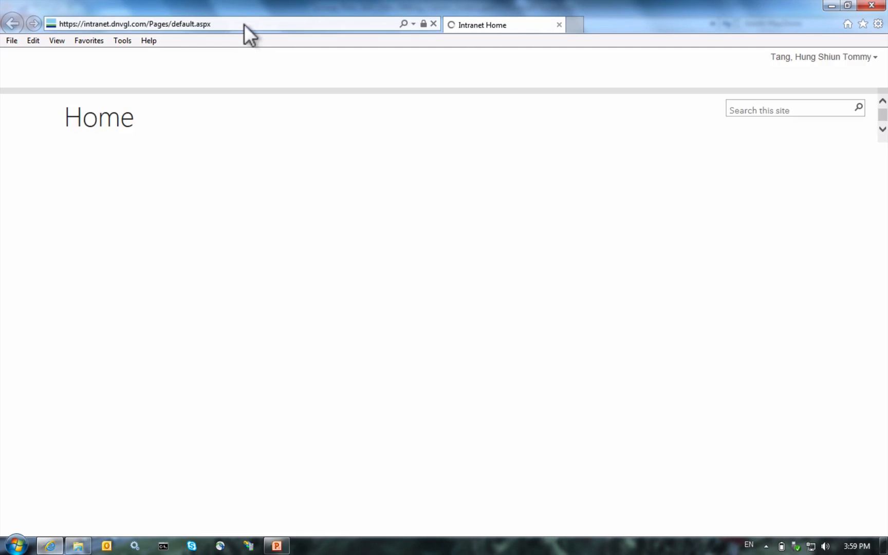
click(245, 24)
text(h)
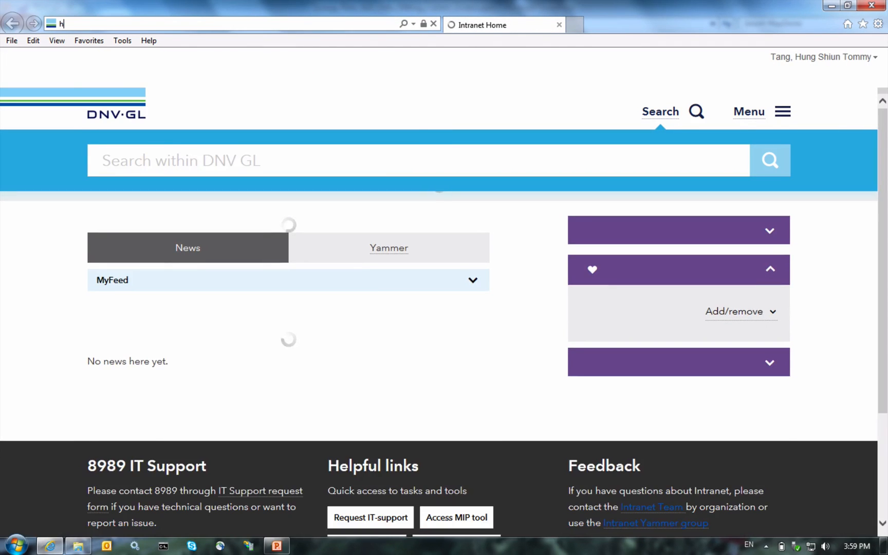
text(ttp://)
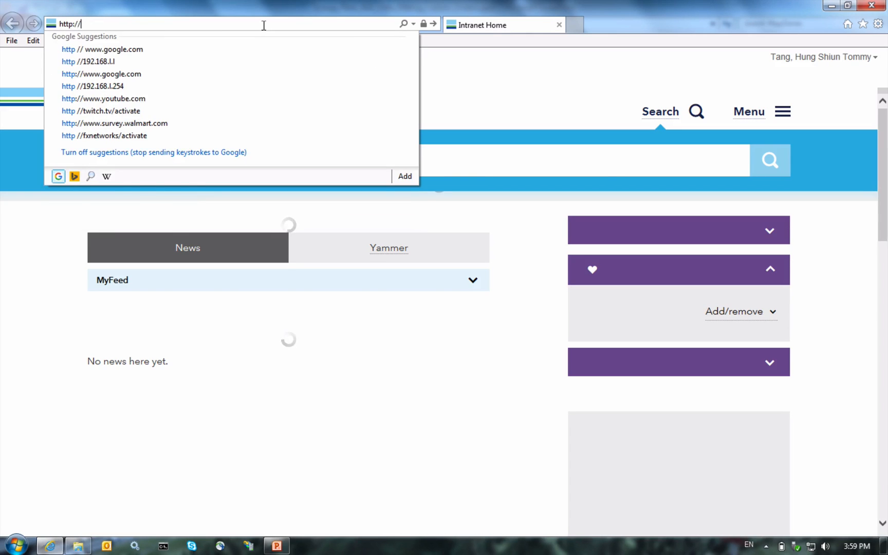
text(sngl500093/)
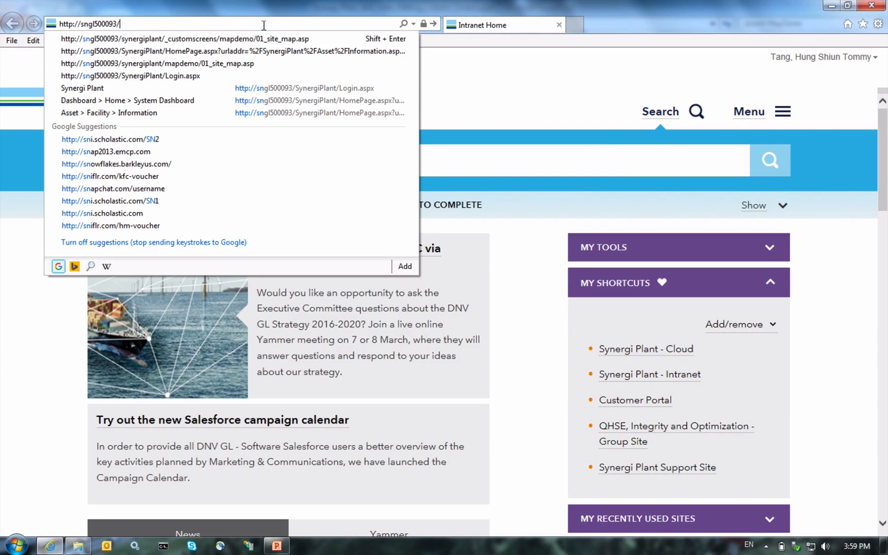
key(Down)
key(Down)
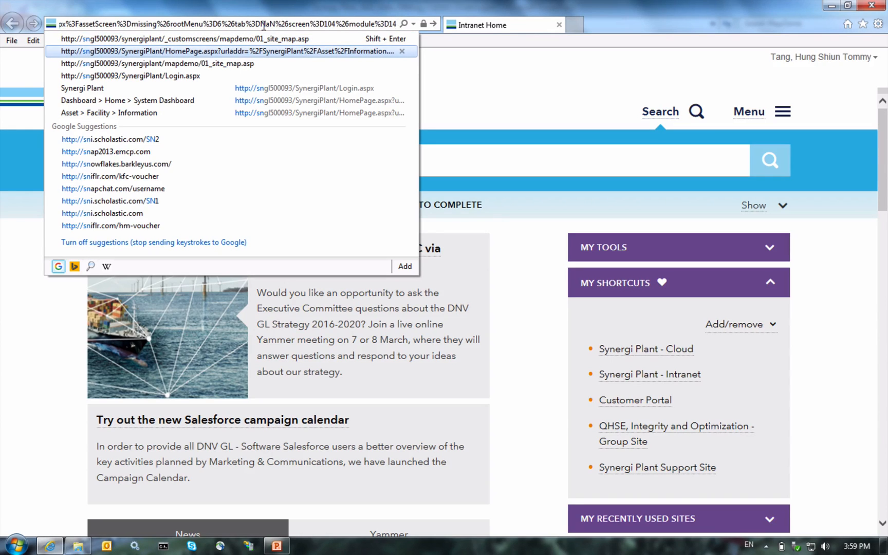
key(Up)
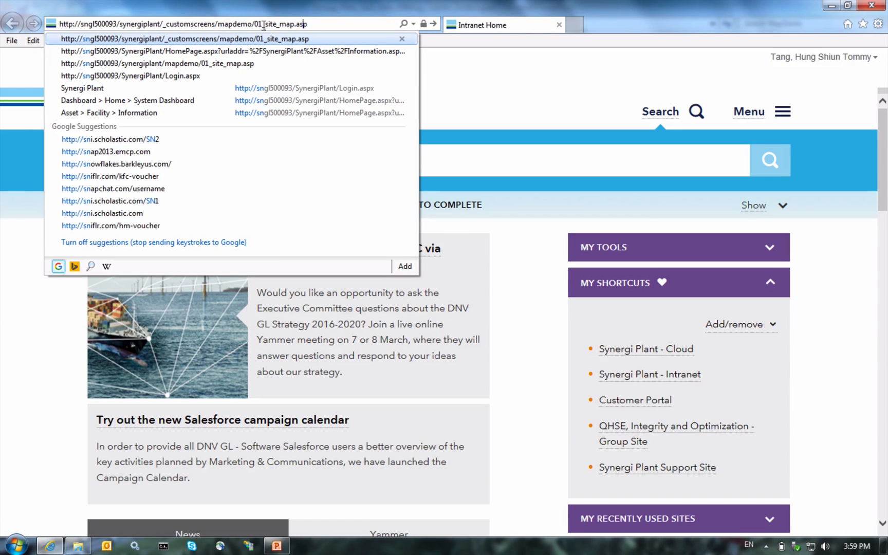
key(Right)
key(Right)
key(Right)
key(Right)
key(Right)
key(Right)
key(Right)
key(Right)
key(Right)
key(Right)
key(Right)
key(Right)
key(Right)
key(Right)
key(Right)
key(Right)
key(Right)
key(Right)
key(Right)
key(Right)
key(Right)
key(Return)
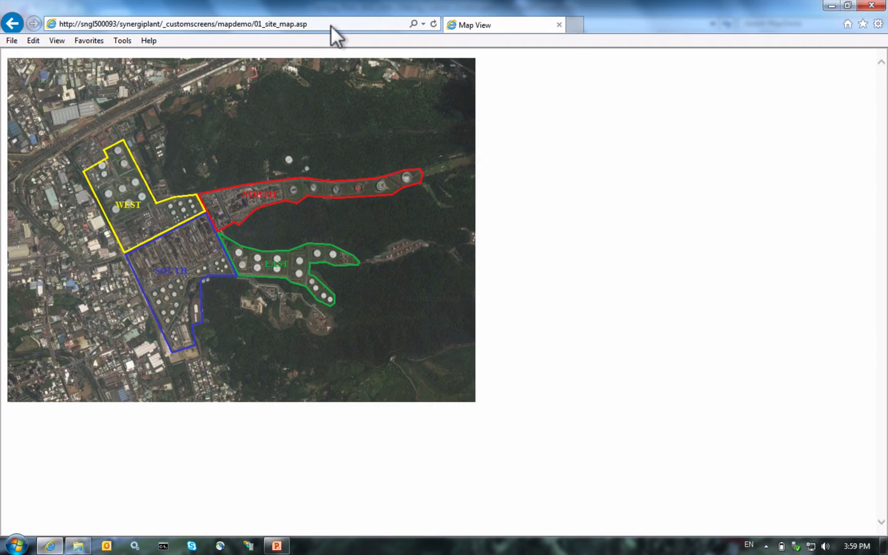
Step: Drill through the West area and Comp. Train-1 to open drum 117C-203A in Synergi Plant
click(113, 181)
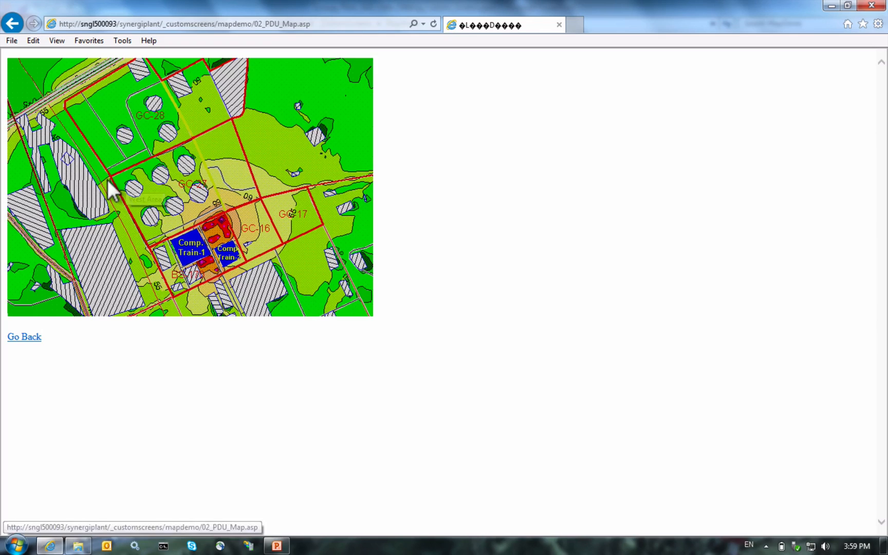
click(169, 248)
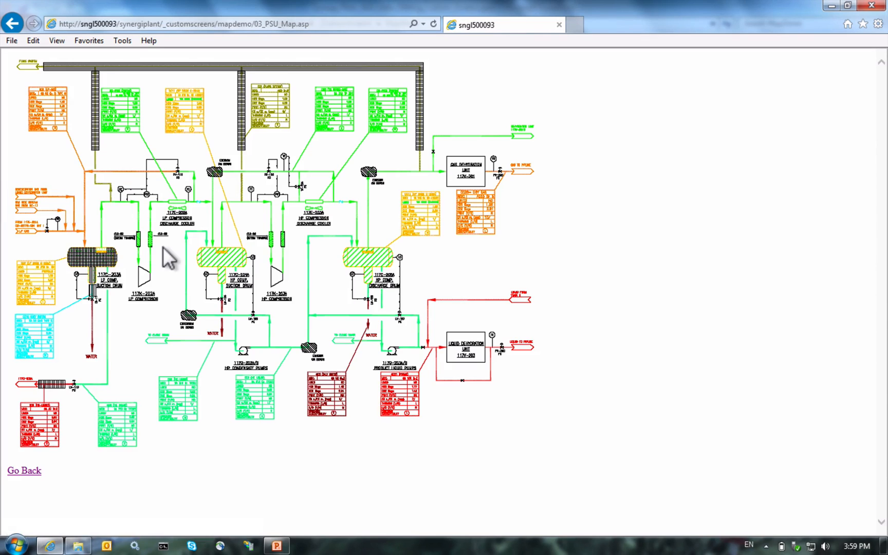
click(92, 257)
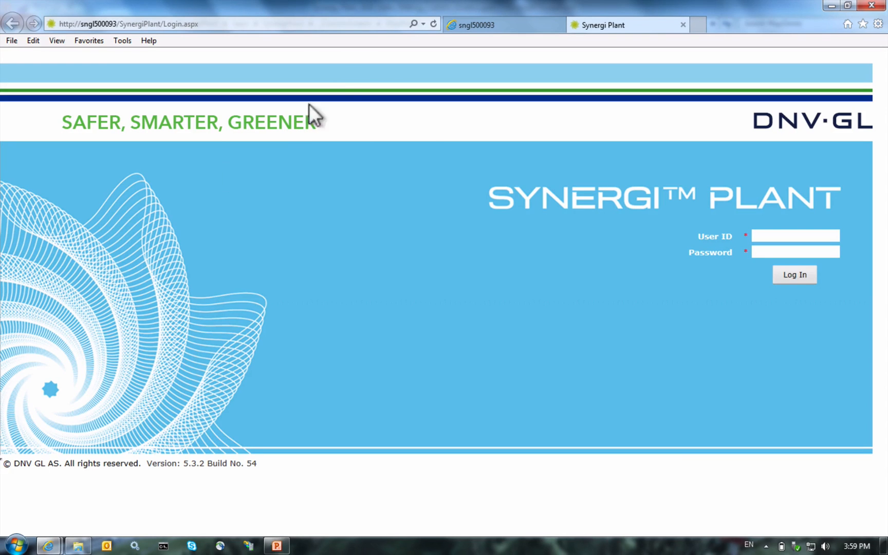
Step: Switch between the process diagram and login tabs, then close Internet Explorer's tabs
click(479, 28)
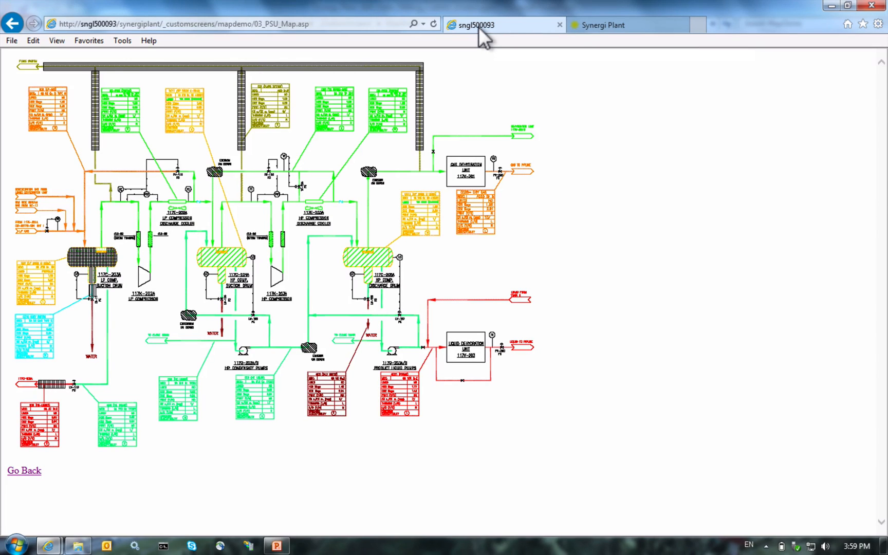
click(601, 25)
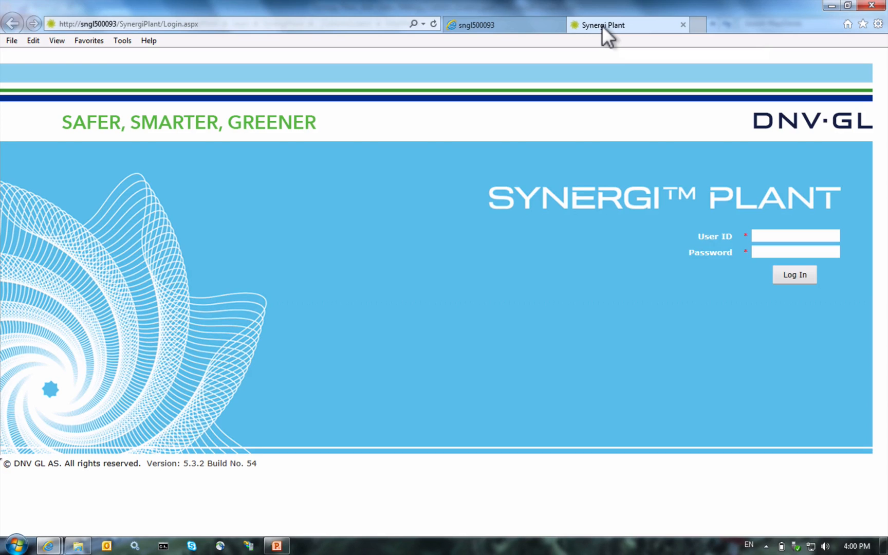
click(863, 5)
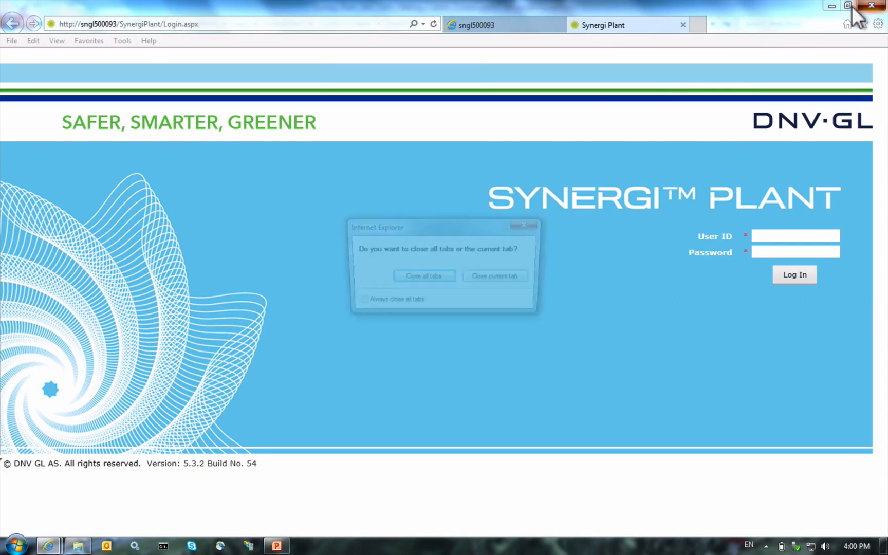
click(422, 278)
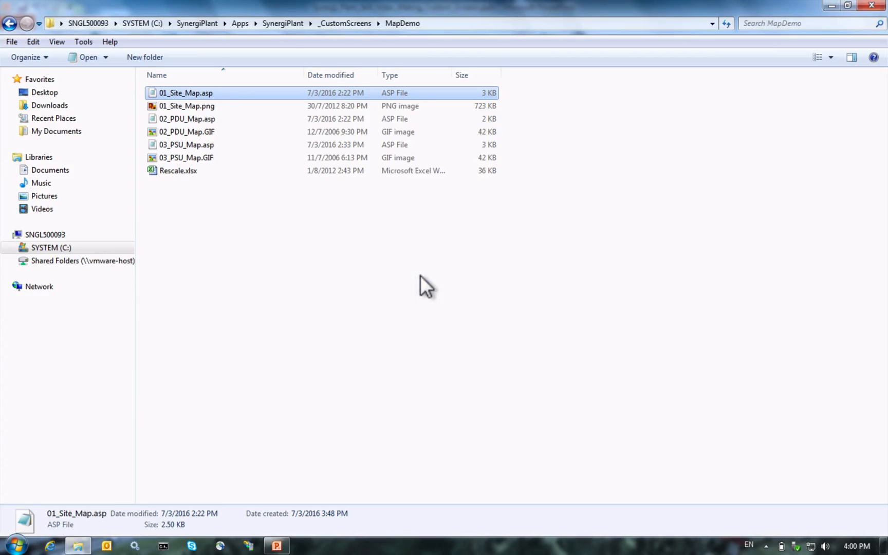
Step: Switch to PowerPoint and present slide 4, Scenario 2 custom screens, as a full-screen slide show
click(268, 548)
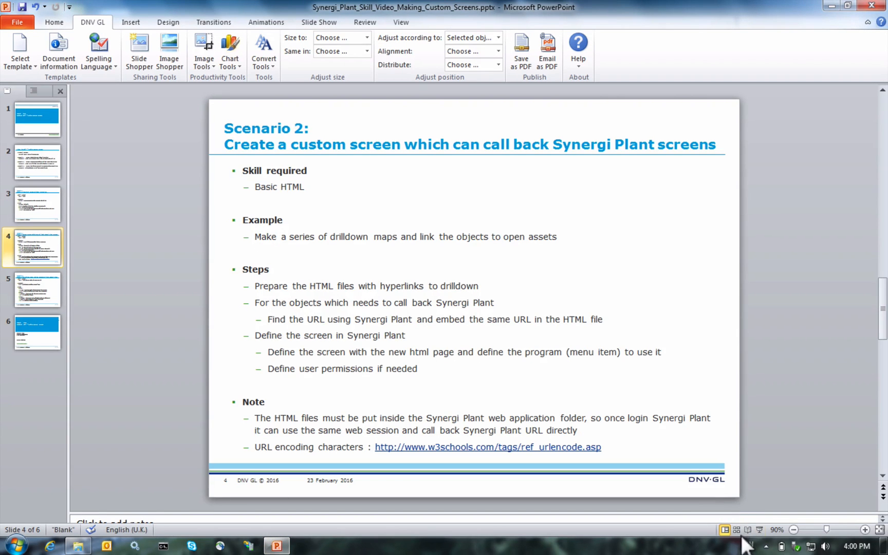
click(759, 530)
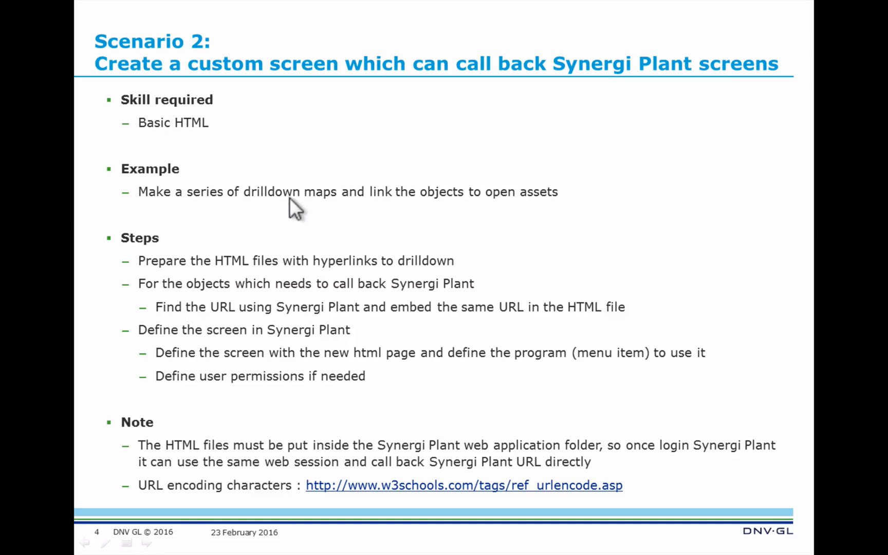